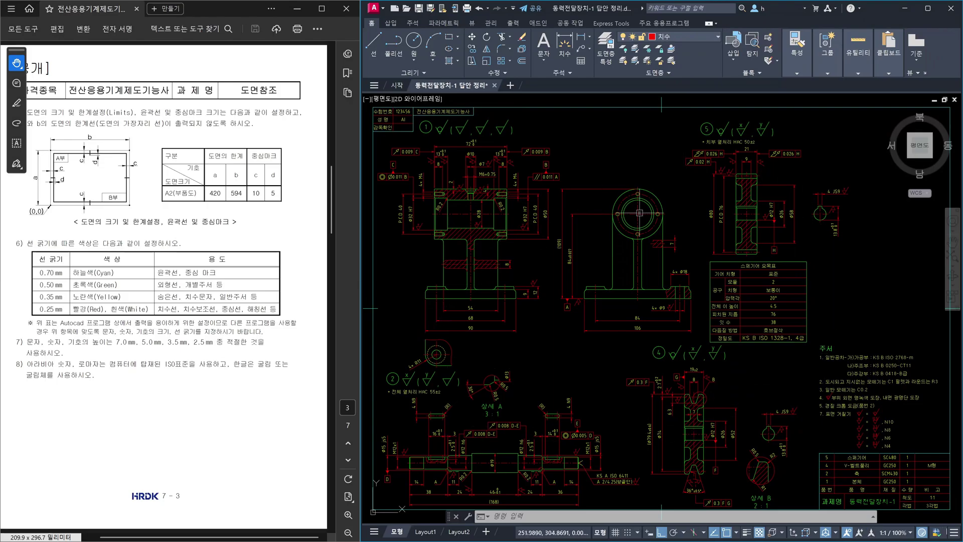
{"action": "mouse_move", "coordinate": [743, 261]}
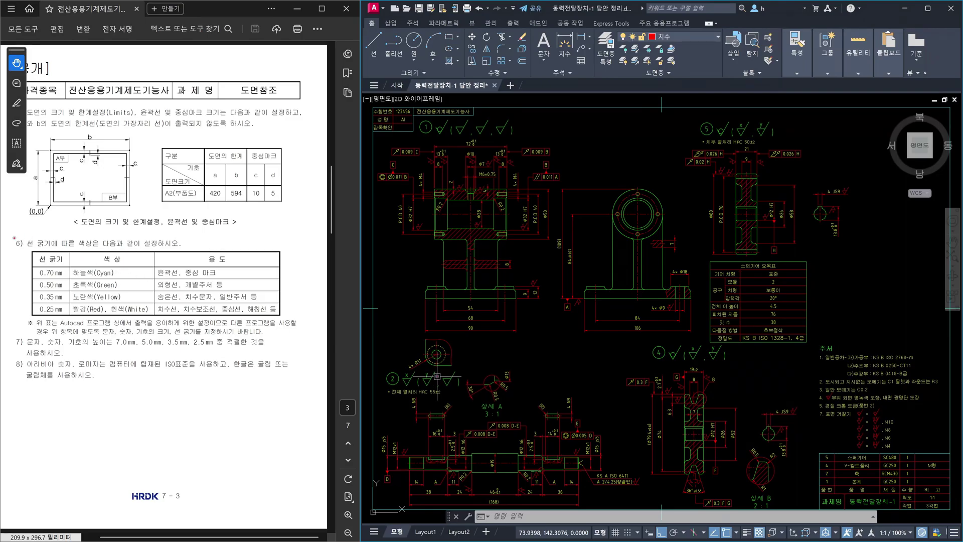
{"action": "mouse_move", "coordinate": [9, 235]}
{"action": "left_mouse_down"}
{"action": "mouse_move", "coordinate": [41, 310]}
{"action": "mouse_move", "coordinate": [193, 340]}
{"action": "mouse_move", "coordinate": [305, 340]}
{"action": "left_mouse_up"}
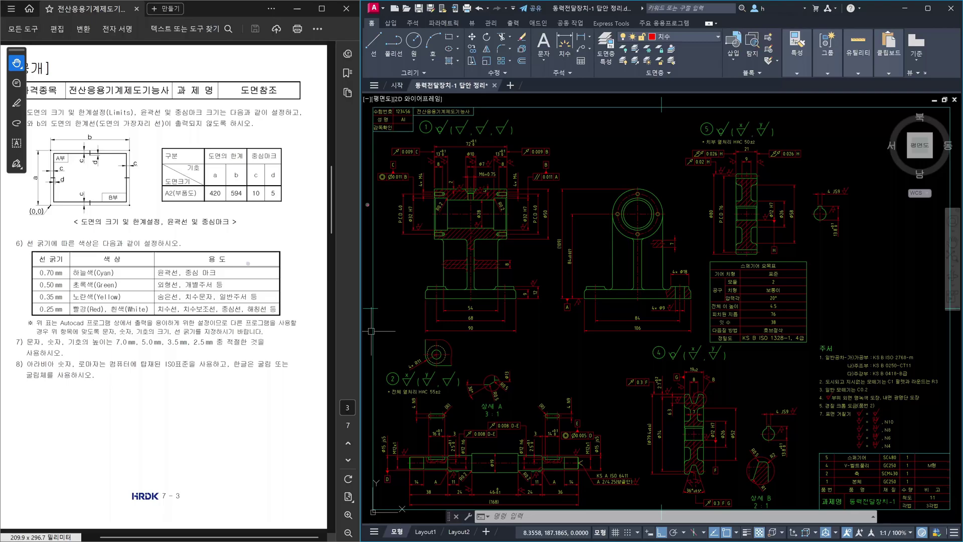
{"action": "left_click_drag", "start_coordinate": [368, 205], "coordinate": [392, 236]}
{"action": "mouse_move", "coordinate": [308, 207]}
{"action": "left_mouse_down"}
{"action": "mouse_move", "coordinate": [262, 236]}
{"action": "mouse_move", "coordinate": [299, 234]}
{"action": "left_mouse_up"}
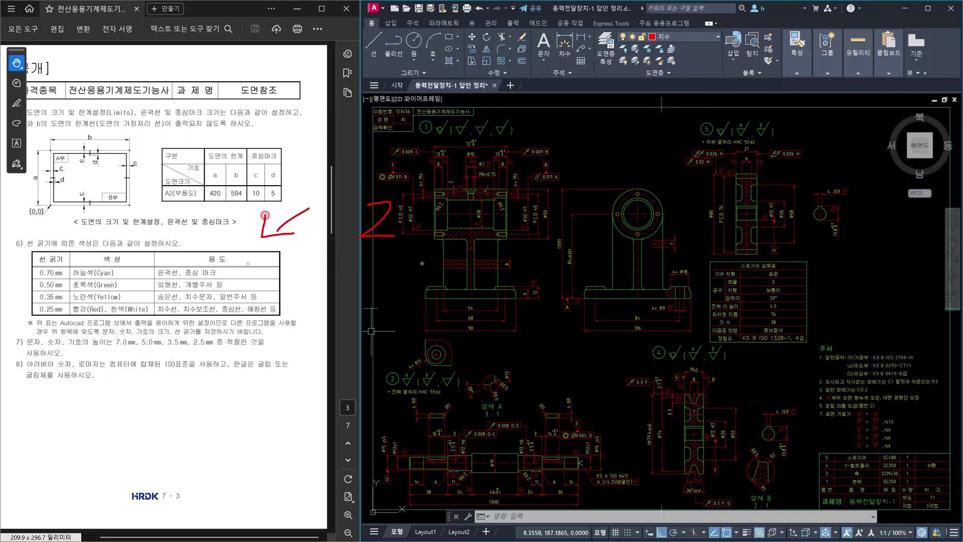
{"action": "mouse_move", "coordinate": [363, 297]}
{"action": "left_mouse_down"}
{"action": "mouse_move", "coordinate": [396, 277]}
{"action": "mouse_move", "coordinate": [327, 320]}
{"action": "mouse_move", "coordinate": [338, 300]}
{"action": "left_mouse_up"}
{"action": "mouse_move", "coordinate": [183, 250]}
{"action": "left_mouse_down"}
{"action": "mouse_move", "coordinate": [181, 279]}
{"action": "mouse_move", "coordinate": [274, 251]}
{"action": "mouse_move", "coordinate": [279, 287]}
{"action": "mouse_move", "coordinate": [190, 285]}
{"action": "left_mouse_up"}
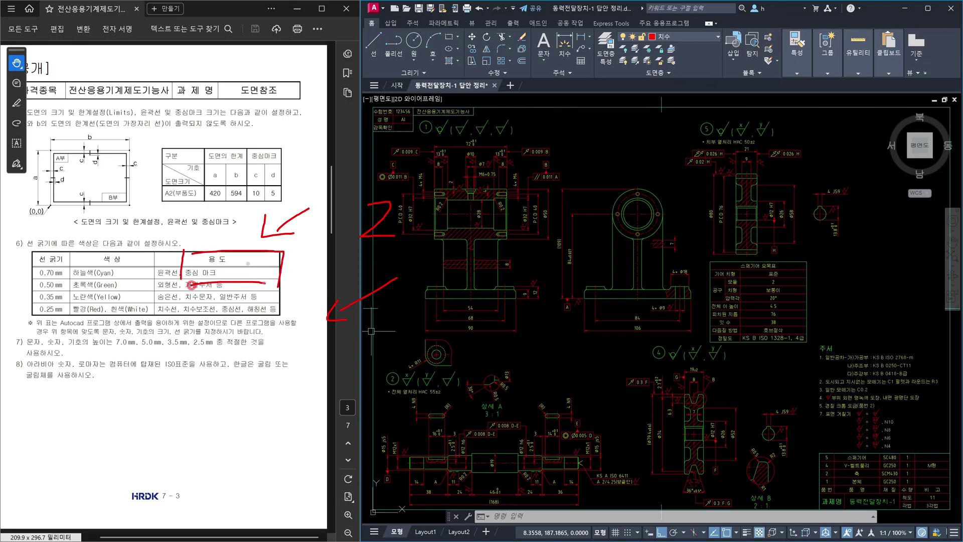
{"action": "left_click_drag", "start_coordinate": [265, 341], "coordinate": [252, 380]}
{"action": "mouse_move", "coordinate": [253, 343]}
{"action": "left_mouse_down"}
{"action": "mouse_move", "coordinate": [332, 384]}
{"action": "mouse_move", "coordinate": [276, 385]}
{"action": "left_mouse_up"}
{"action": "mouse_move", "coordinate": [114, 257]}
{"action": "left_mouse_down"}
{"action": "mouse_move", "coordinate": [117, 276]}
{"action": "mouse_move", "coordinate": [149, 277]}
{"action": "mouse_move", "coordinate": [158, 264]}
{"action": "left_mouse_up"}
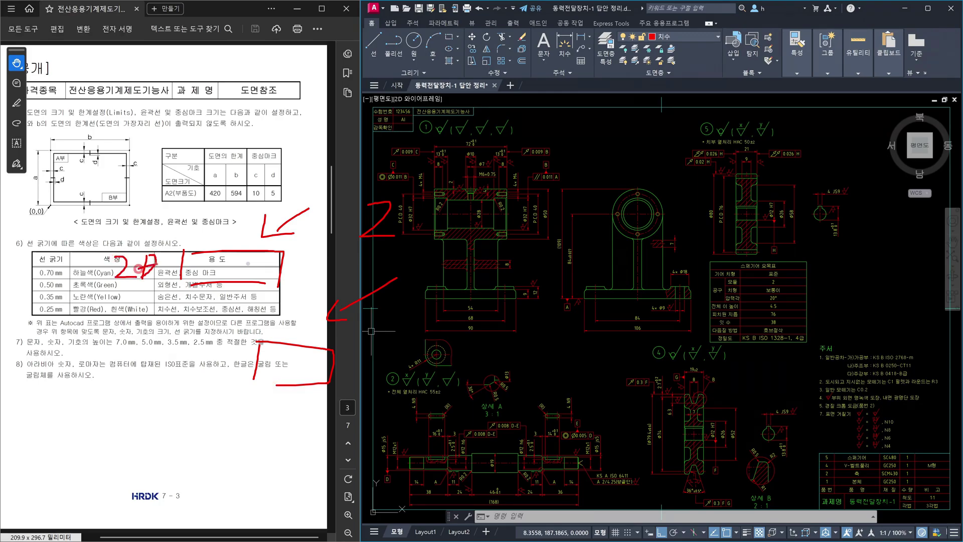
{"action": "mouse_move", "coordinate": [167, 357]}
{"action": "left_mouse_down"}
{"action": "mouse_move", "coordinate": [180, 371]}
{"action": "mouse_move", "coordinate": [172, 391]}
{"action": "left_mouse_up"}
{"action": "mouse_move", "coordinate": [217, 341]}
{"action": "left_mouse_down"}
{"action": "mouse_move", "coordinate": [212, 386]}
{"action": "mouse_move", "coordinate": [221, 380]}
{"action": "mouse_move", "coordinate": [211, 365]}
{"action": "left_mouse_up"}
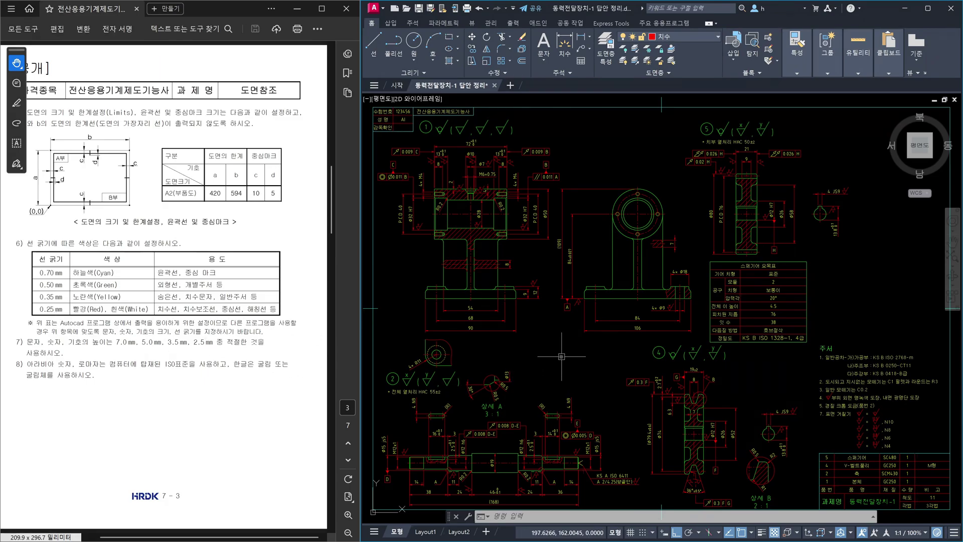
Open the layer properties list, examine the layers' colours and lineweights, and close it.
{"action": "type", "text": "la"}
{"action": "key", "text": "Return"}
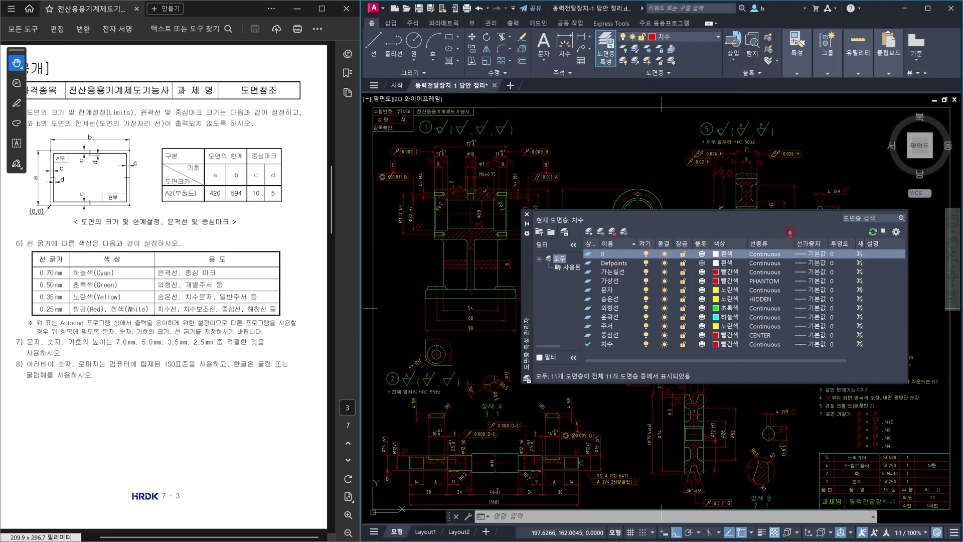
{"action": "left_click_drag", "start_coordinate": [789, 231], "coordinate": [837, 355]}
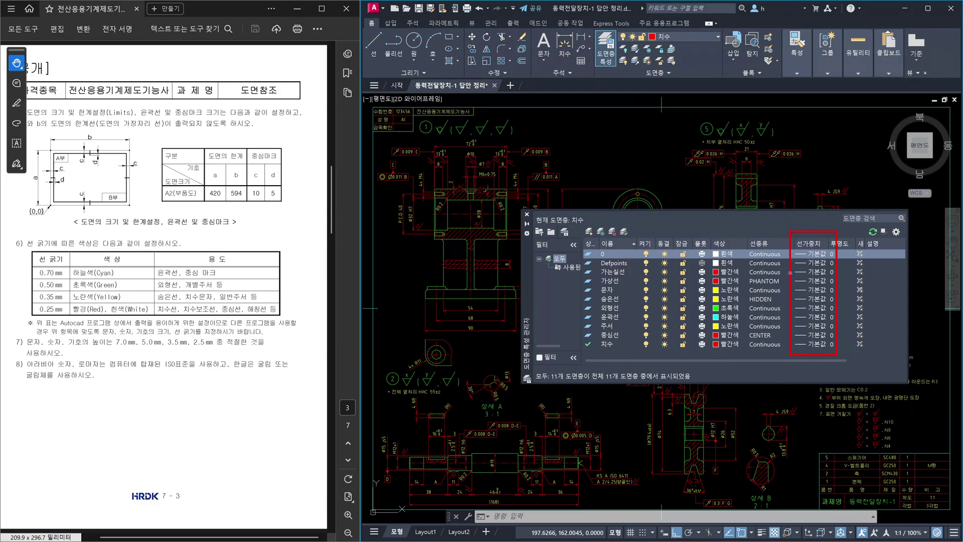
{"action": "mouse_move", "coordinate": [812, 274]}
{"action": "left_mouse_down"}
{"action": "mouse_move", "coordinate": [918, 279]}
{"action": "mouse_move", "coordinate": [910, 282]}
{"action": "left_mouse_up"}
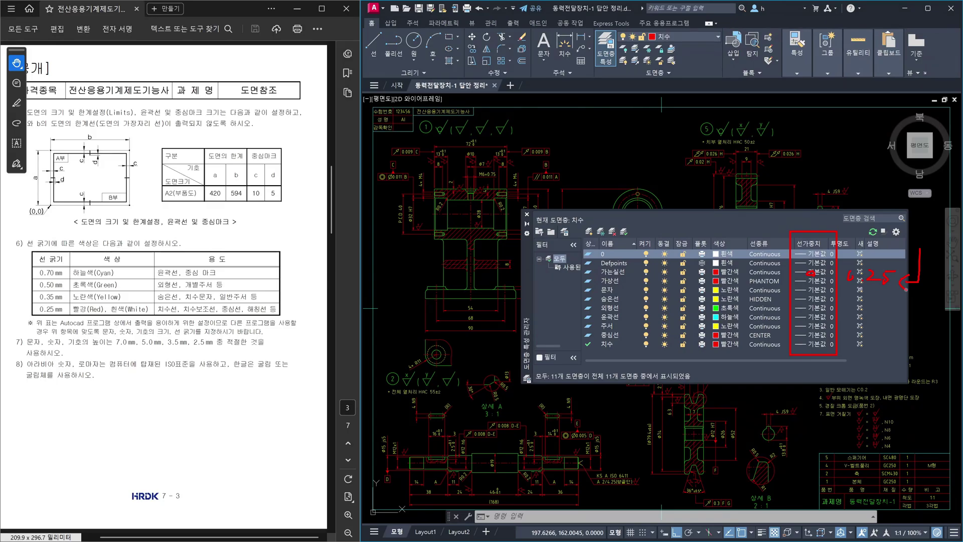
{"action": "mouse_move", "coordinate": [736, 240]}
{"action": "left_mouse_down"}
{"action": "mouse_move", "coordinate": [732, 256]}
{"action": "mouse_move", "coordinate": [750, 255]}
{"action": "left_mouse_up"}
{"action": "mouse_move", "coordinate": [529, 184]}
{"action": "left_mouse_down"}
{"action": "mouse_move", "coordinate": [554, 169]}
{"action": "mouse_move", "coordinate": [525, 186]}
{"action": "mouse_move", "coordinate": [534, 186]}
{"action": "left_mouse_up"}
{"action": "left_click_drag", "start_coordinate": [711, 339], "coordinate": [740, 339]}
{"action": "left_click_drag", "start_coordinate": [721, 279], "coordinate": [744, 279]}
{"action": "left_click_drag", "start_coordinate": [703, 269], "coordinate": [689, 317]}
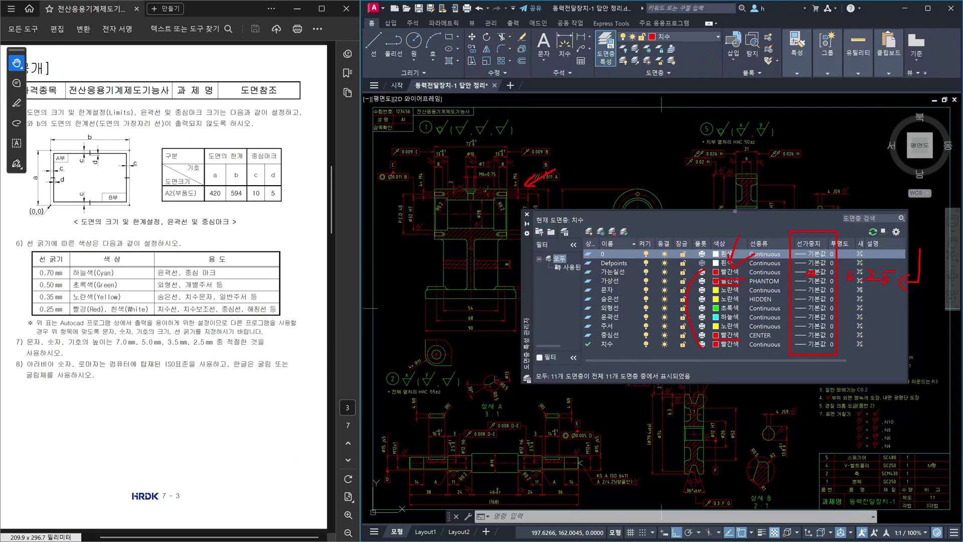
{"action": "left_click_drag", "start_coordinate": [727, 243], "coordinate": [719, 231]}
{"action": "mouse_move", "coordinate": [850, 273]}
{"action": "left_mouse_down"}
{"action": "mouse_move", "coordinate": [844, 278]}
{"action": "mouse_move", "coordinate": [852, 280]}
{"action": "left_mouse_up"}
{"action": "left_click_drag", "start_coordinate": [823, 198], "coordinate": [816, 210]}
{"action": "left_click_drag", "start_coordinate": [832, 200], "coordinate": [824, 209]}
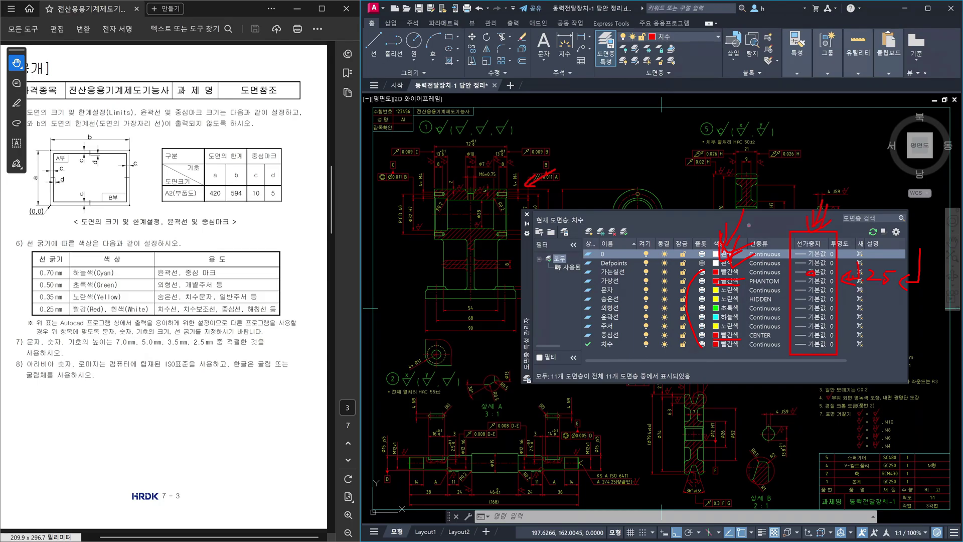
{"action": "key", "text": "Escape"}
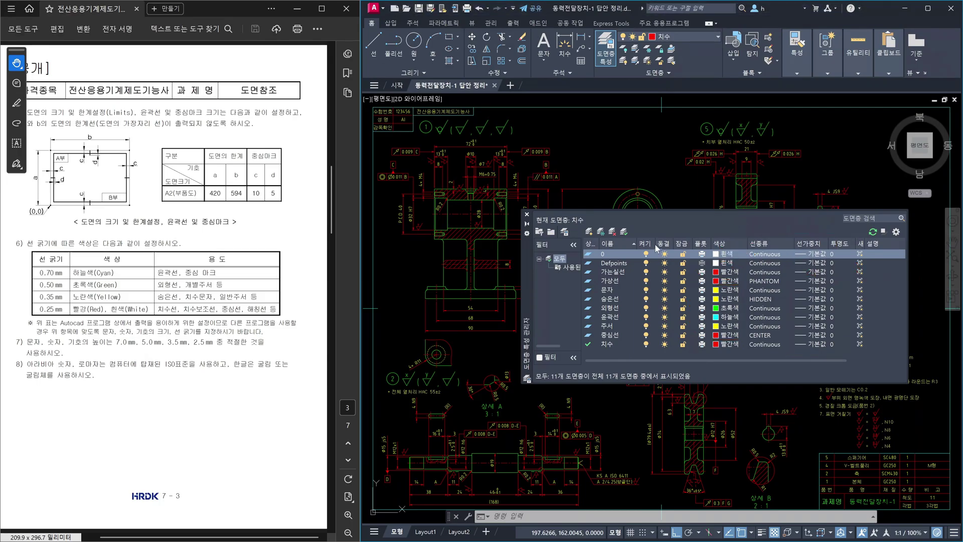
{"action": "left_click", "coordinate": [527, 215]}
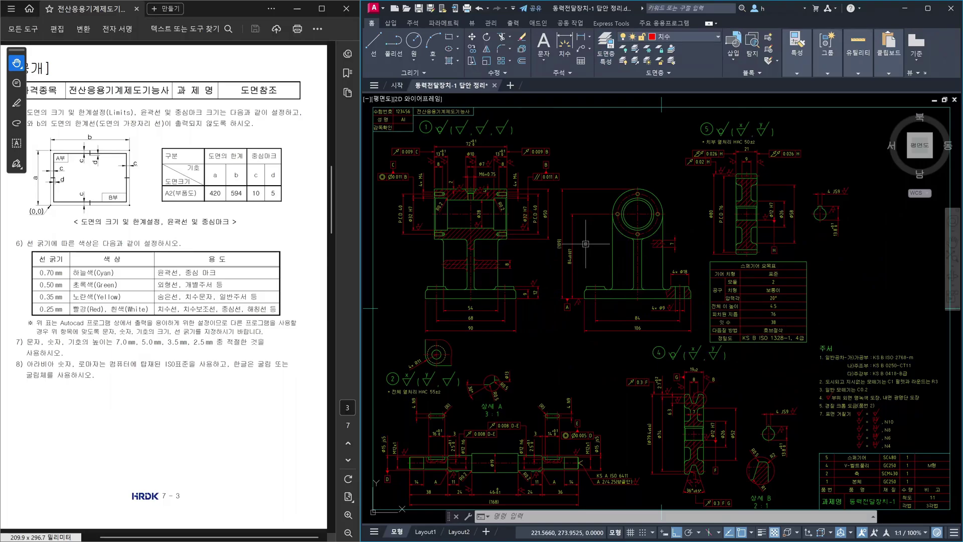
{"action": "type", "text": "PLOT"}
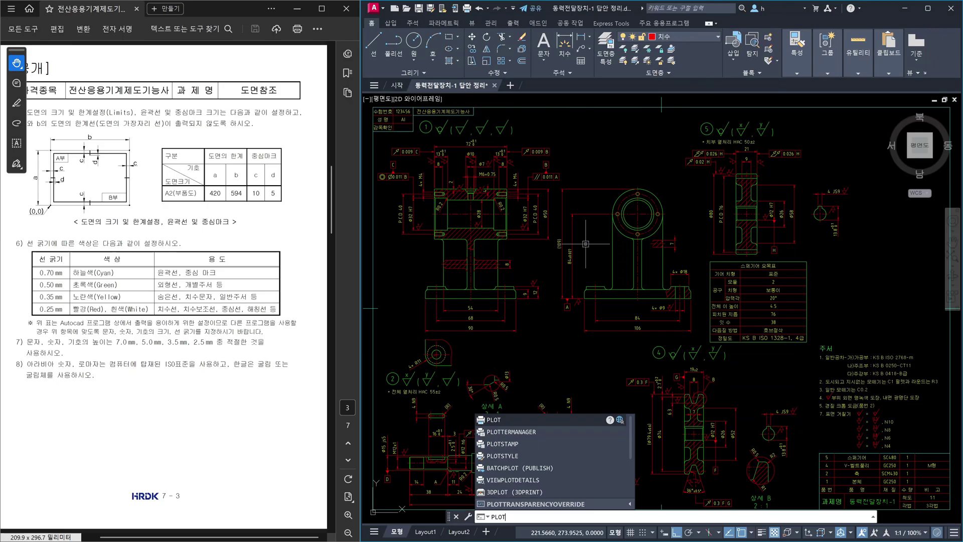
{"action": "key", "text": "Return"}
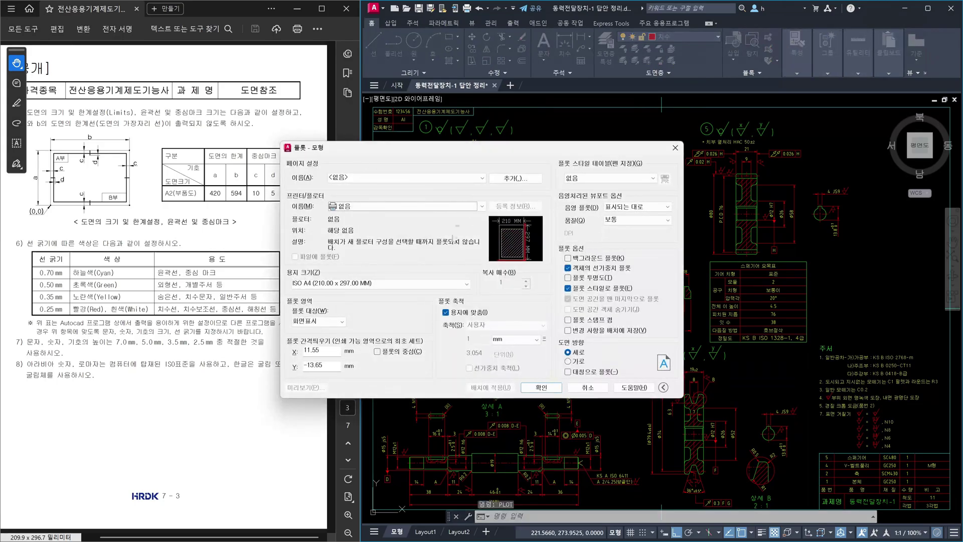
{"action": "left_click", "coordinate": [673, 148]}
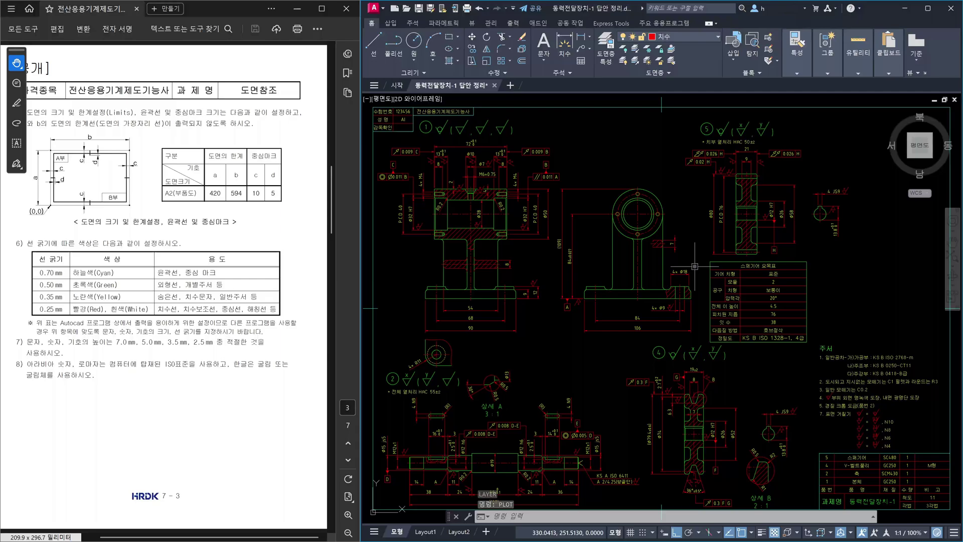
Start a plot of the drawing and choose DWG To PDF.pc3 as the plotter.
{"action": "key", "text": "ctrl+p"}
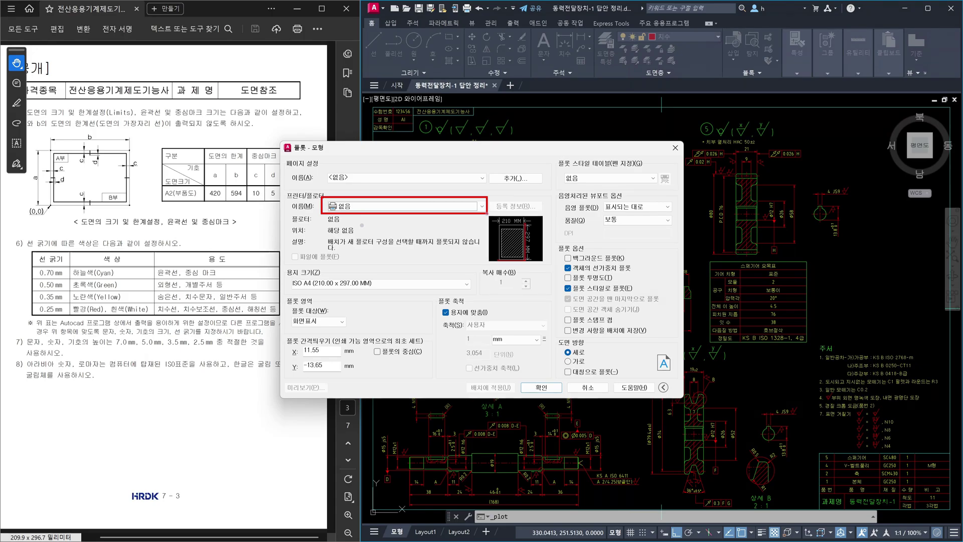
{"action": "left_click_drag", "start_coordinate": [501, 195], "coordinate": [490, 207]}
{"action": "key", "text": "Escape"}
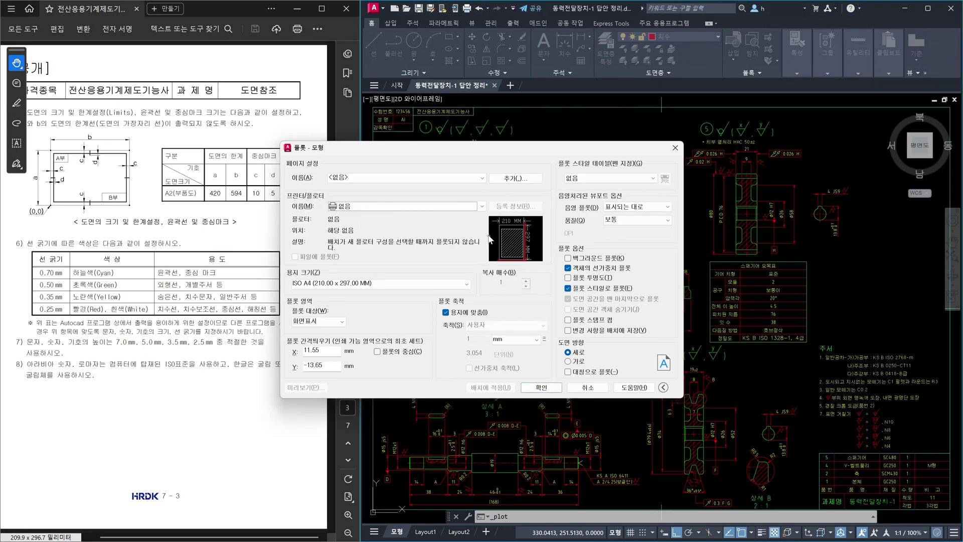
{"action": "left_click", "coordinate": [480, 211]}
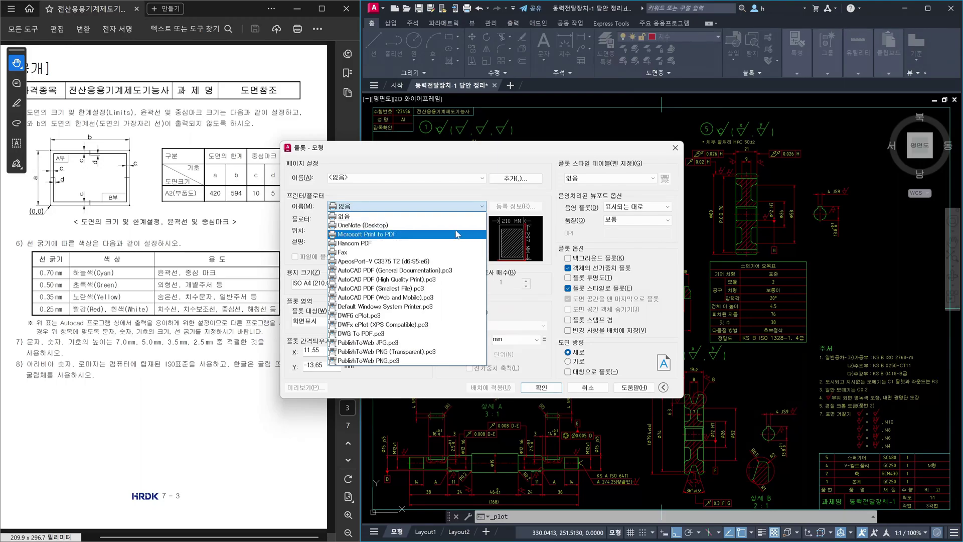
{"action": "left_click", "coordinate": [365, 334]}
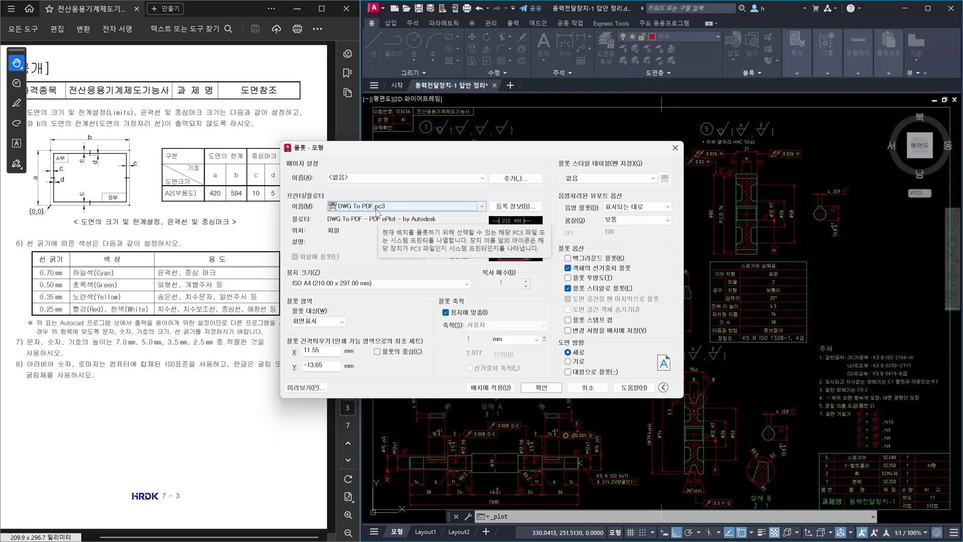
Set the plot's paper size to ISO 전체 페이지 A4(210.00 x 297.00 mm).
{"action": "left_click", "coordinate": [390, 285]}
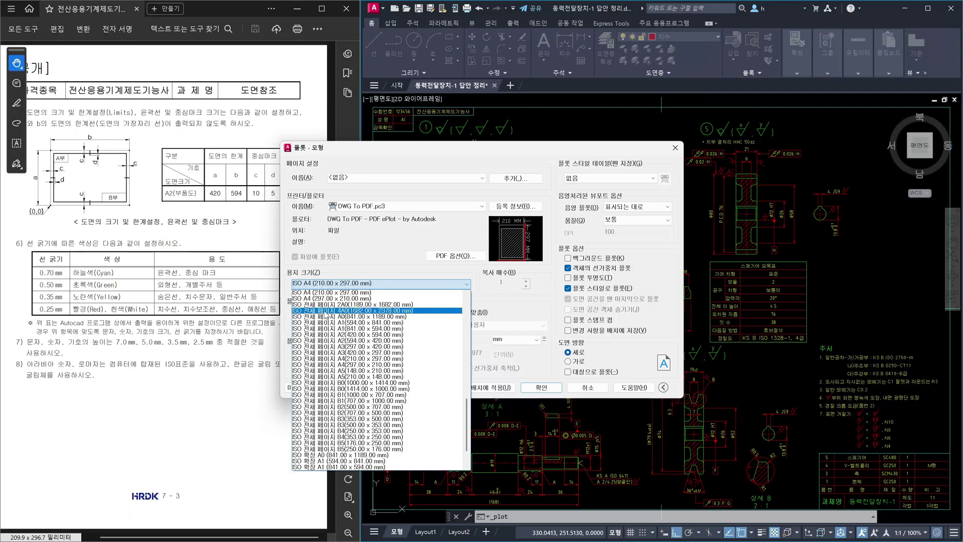
{"action": "left_click", "coordinate": [379, 282]}
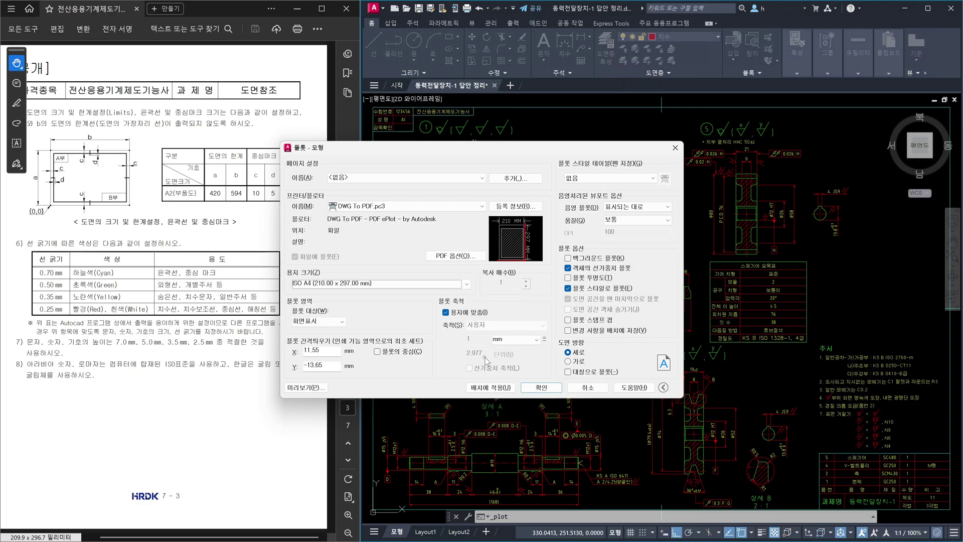
{"action": "left_click", "coordinate": [441, 284]}
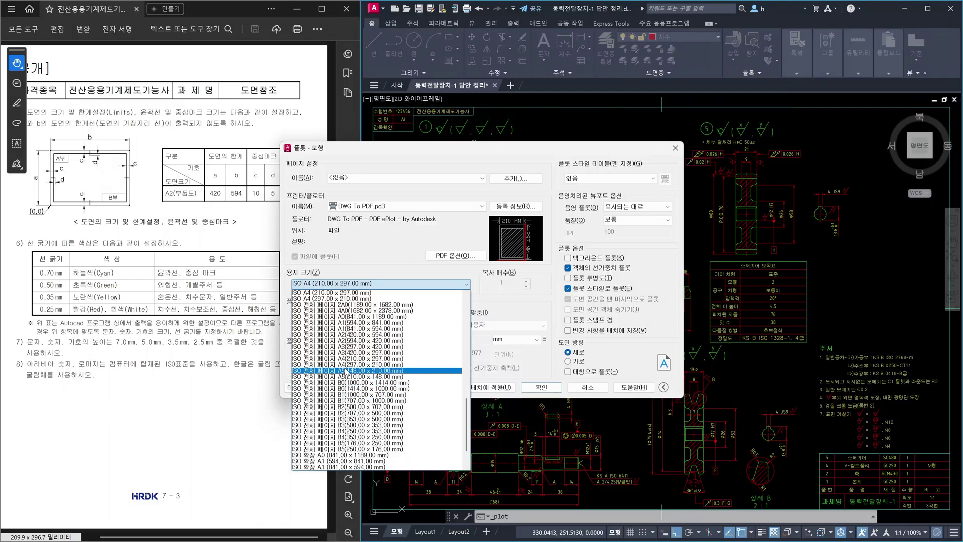
{"action": "left_click", "coordinate": [345, 358]}
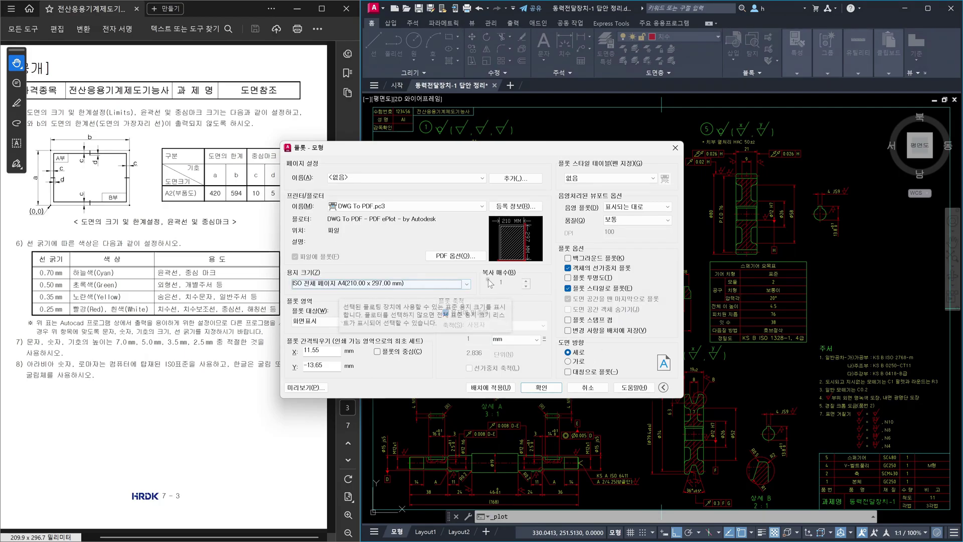
Set the paper size to ISO 전체 페이지 A3(420.00 x 297.00 mm) and preview the plot.
{"action": "left_click", "coordinate": [466, 284]}
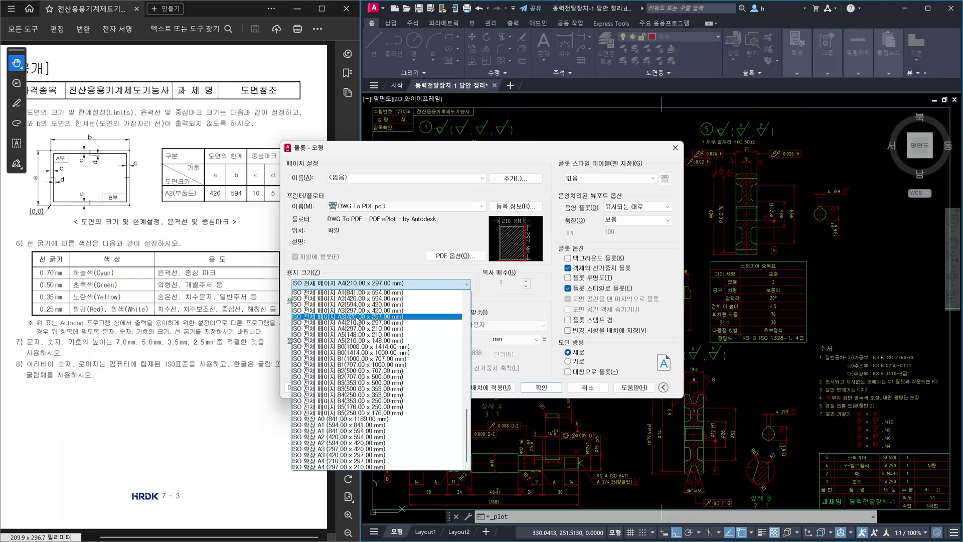
{"action": "left_click", "coordinate": [346, 317]}
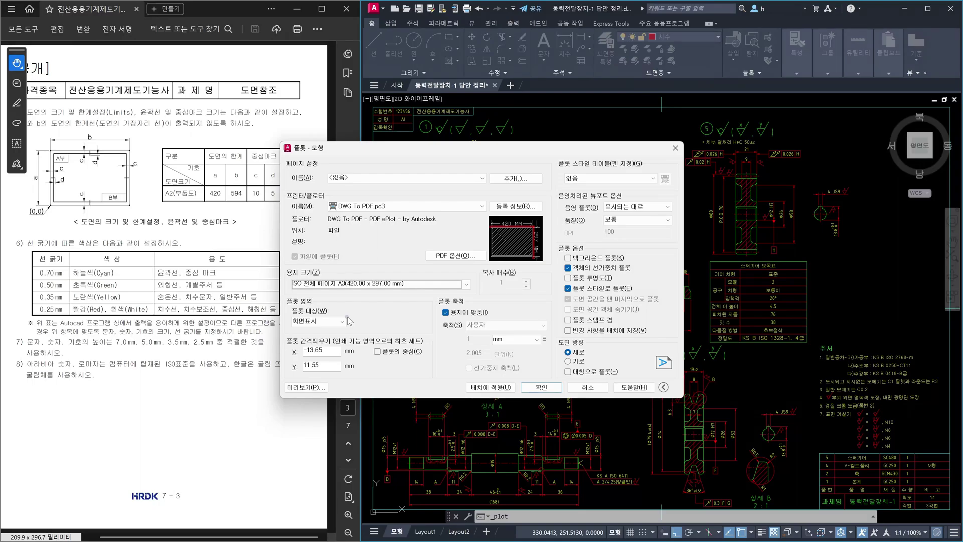
{"action": "left_click", "coordinate": [304, 388]}
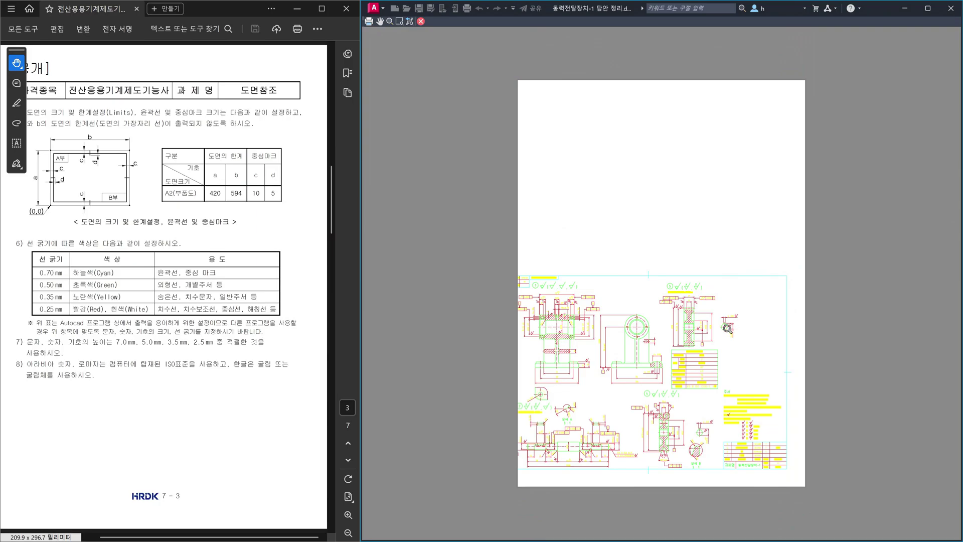
{"action": "key", "text": "Escape"}
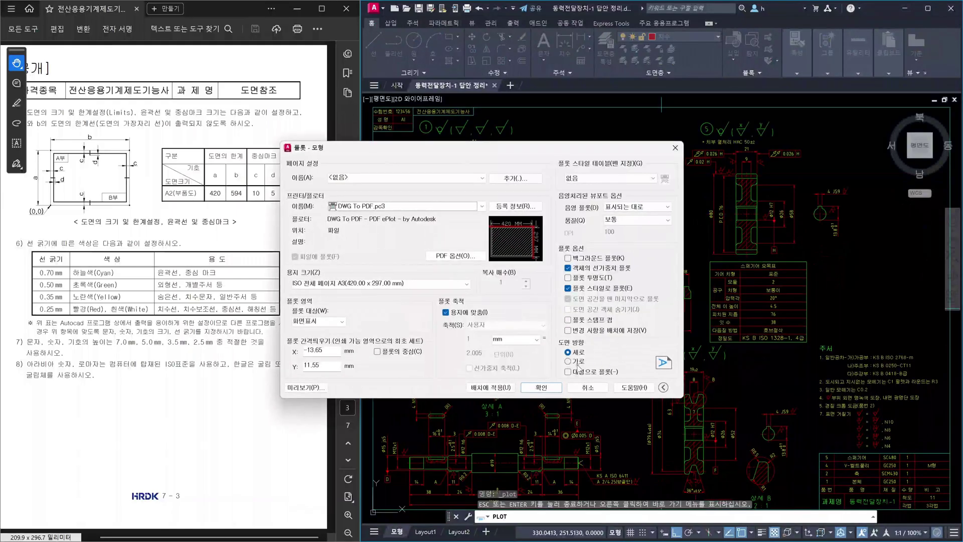
Set the drawing orientation to landscape (가로) and preview the plot.
{"action": "left_click", "coordinate": [569, 361]}
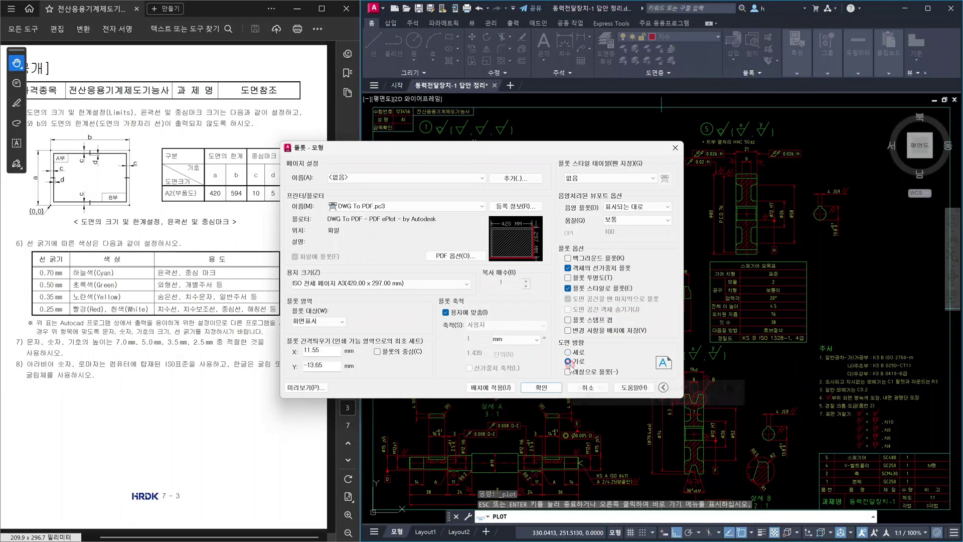
{"action": "left_click", "coordinate": [306, 387]}
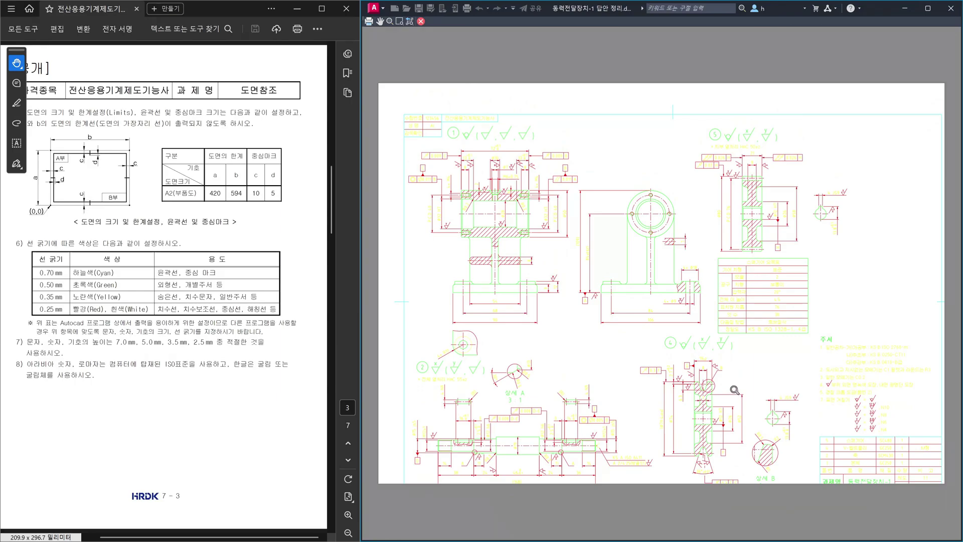
{"action": "key", "text": "Escape"}
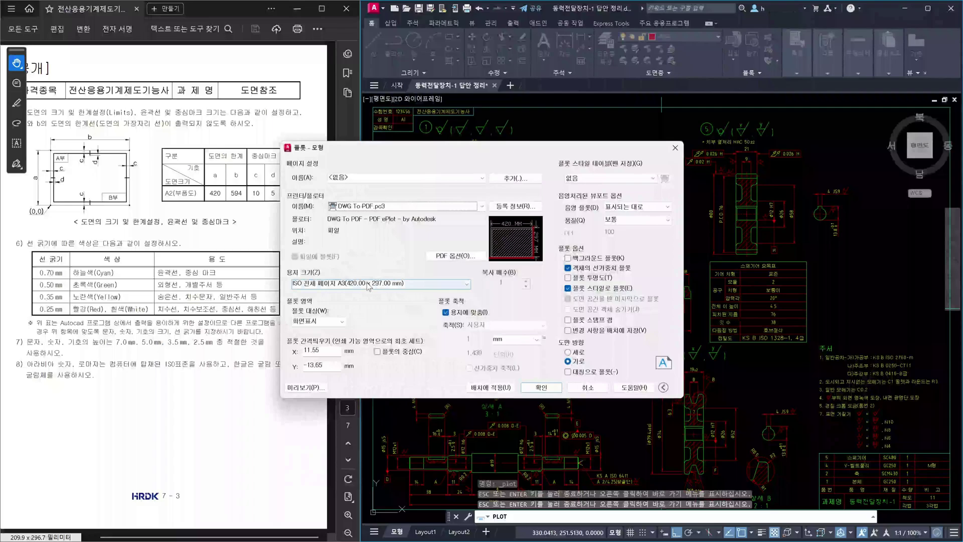
Set the paper size to ISO 전체 페이지 A3(297.00 x 420.00 mm) and preview the landscape plot.
{"action": "left_click", "coordinate": [397, 285]}
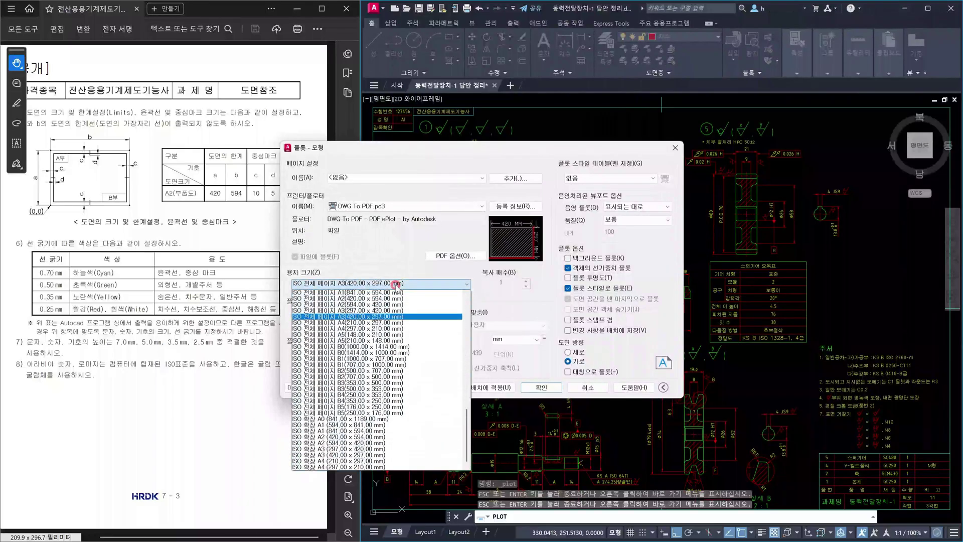
{"action": "left_click", "coordinate": [381, 310]}
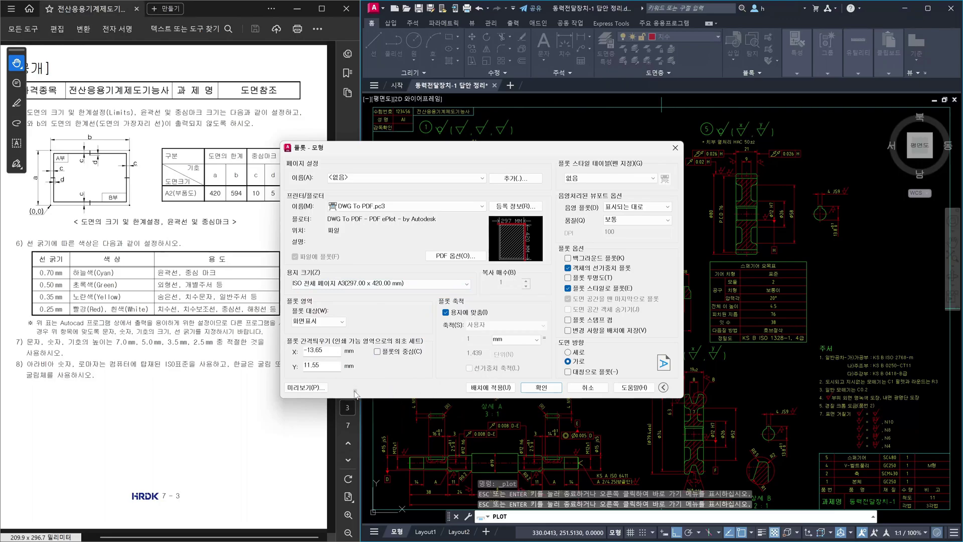
{"action": "left_click", "coordinate": [307, 387]}
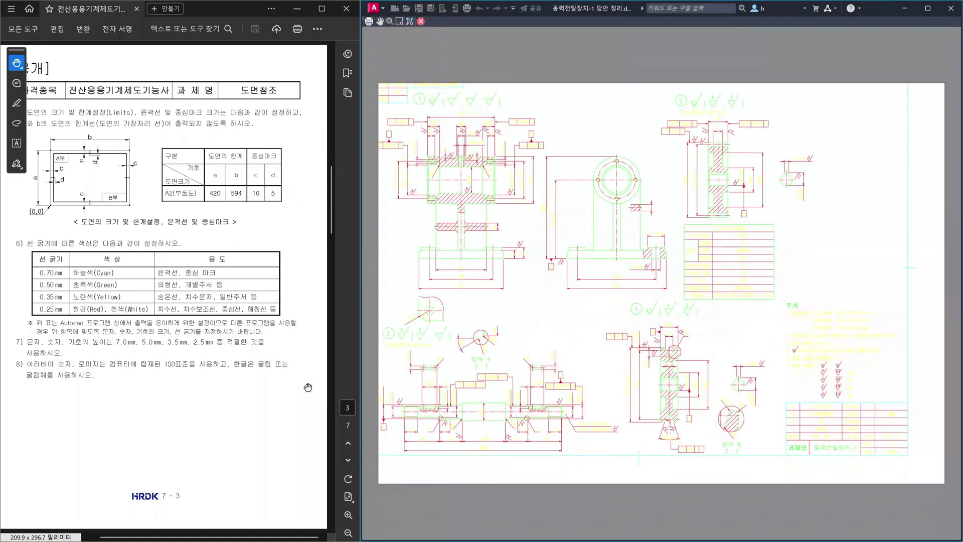
{"action": "key", "text": "Escape"}
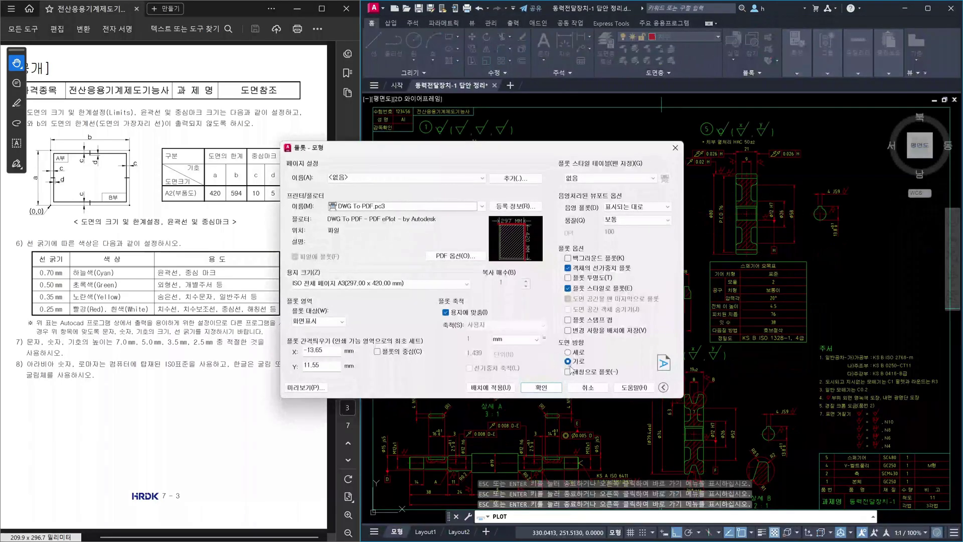
Preview the portrait (세로) plot, and set the paper size to ISO 전체 페이지 A3(420.00 x 297.00 mm) with landscape (가로) orientation.
{"action": "left_click", "coordinate": [307, 387]}
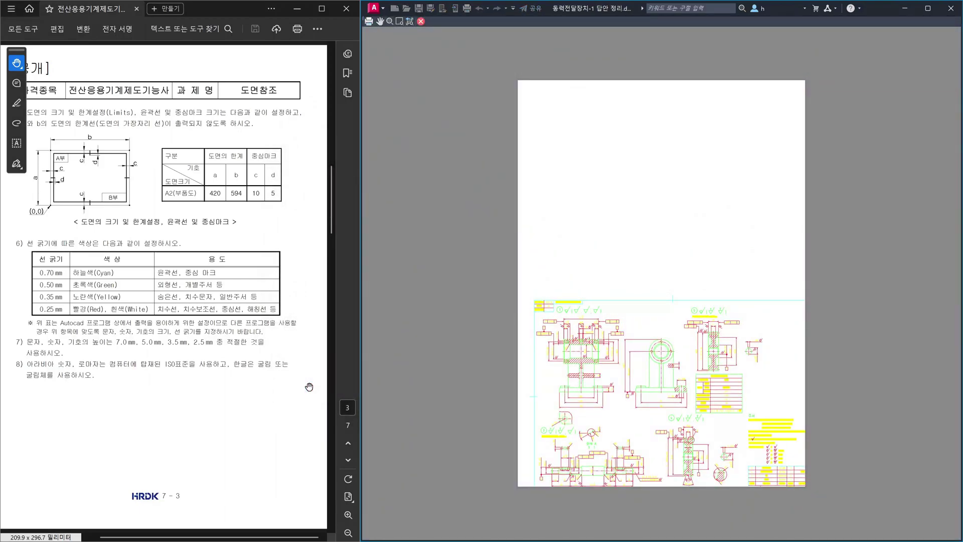
{"action": "key", "text": "Escape"}
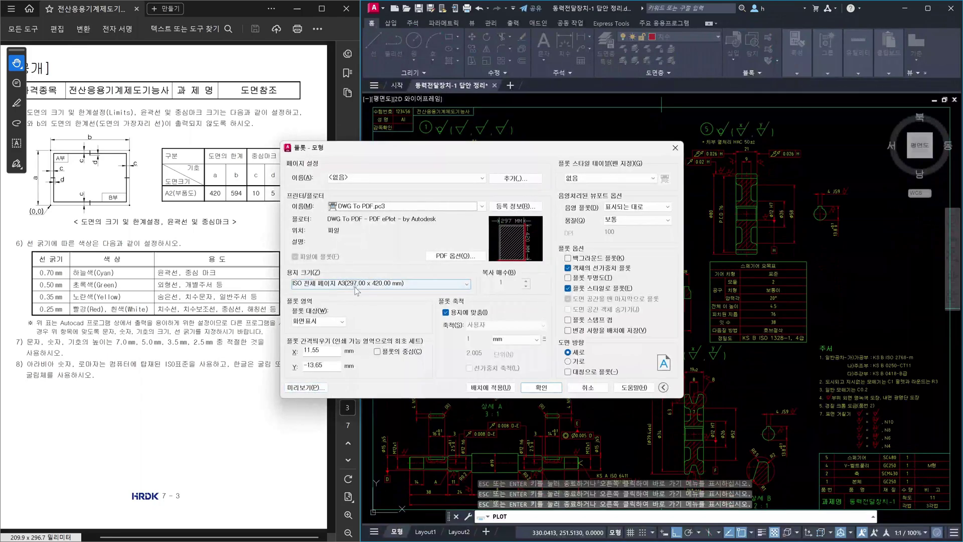
{"action": "left_click", "coordinate": [464, 285]}
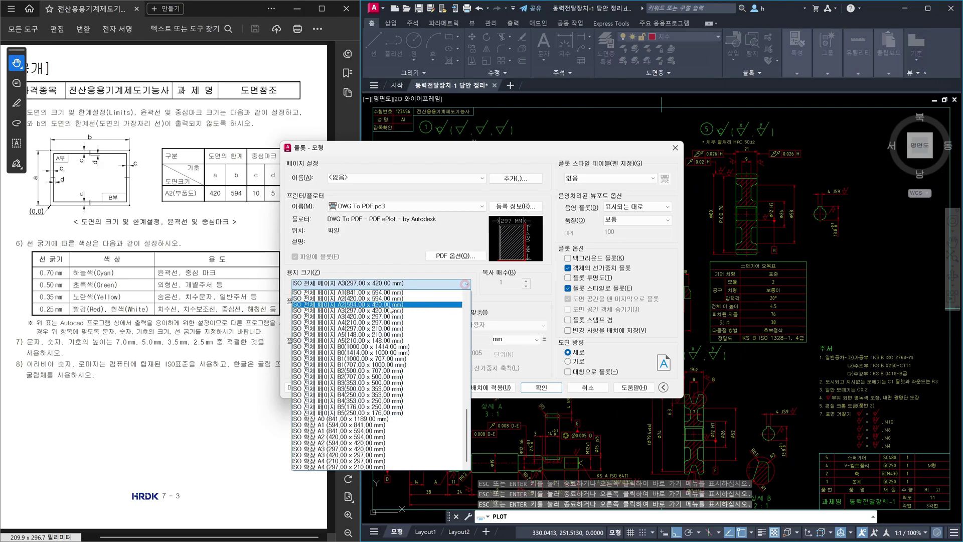
{"action": "left_click", "coordinate": [354, 317]}
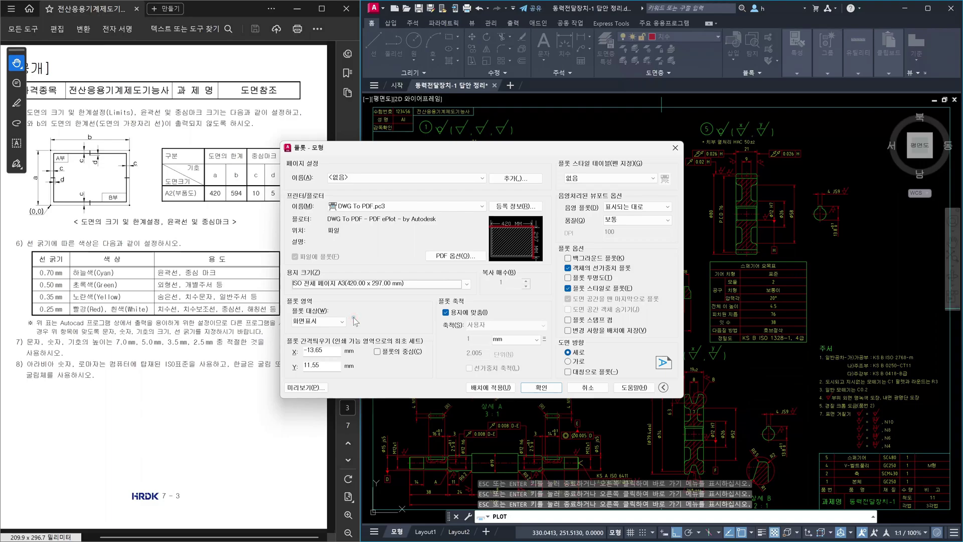
{"action": "left_click", "coordinate": [572, 361]}
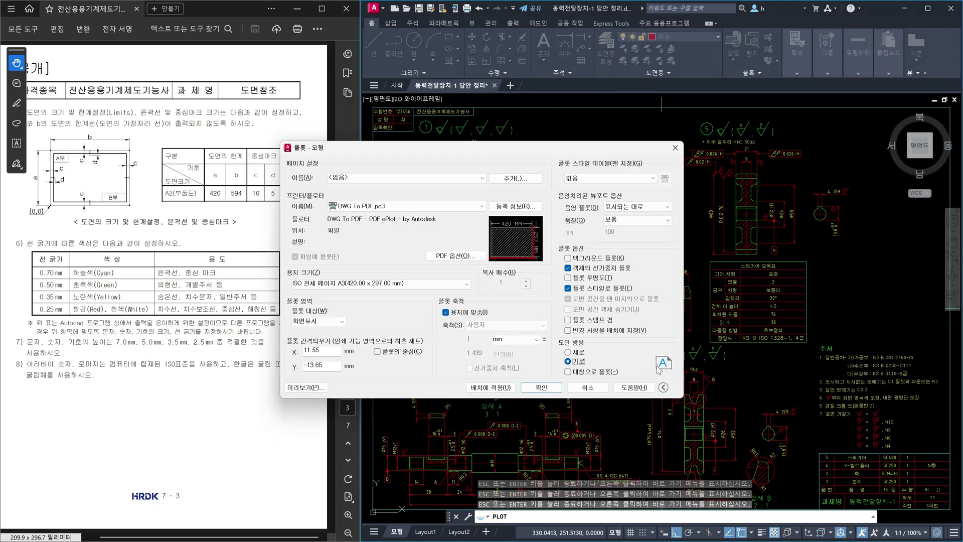
{"action": "left_click", "coordinate": [570, 352]}
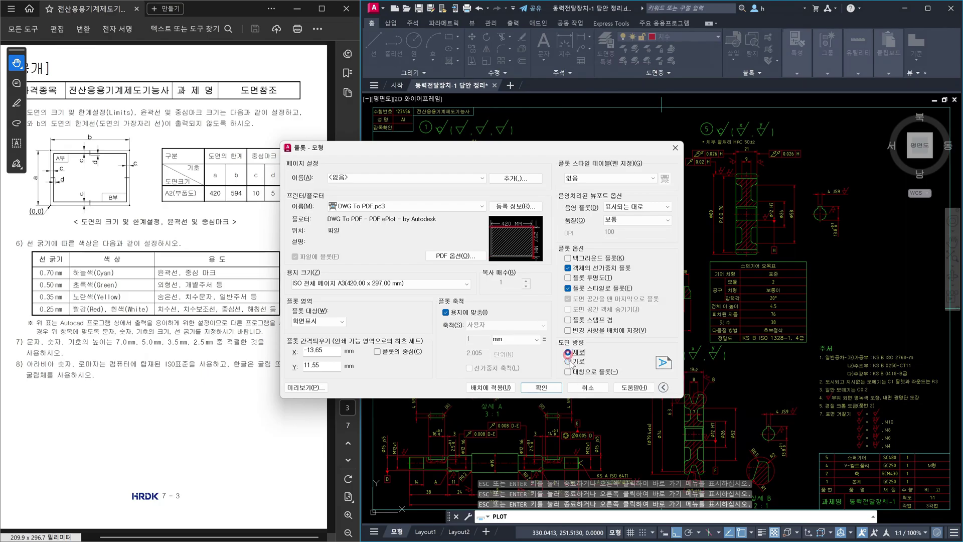
{"action": "left_click", "coordinate": [568, 361]}
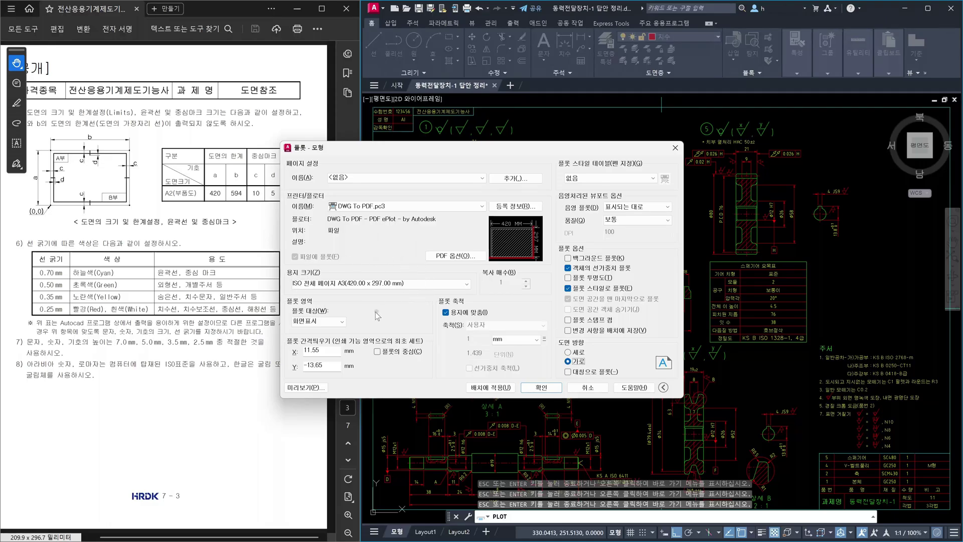
Set the plot area to the drawing limits (한계) and preview the plot.
{"action": "left_click", "coordinate": [341, 319]}
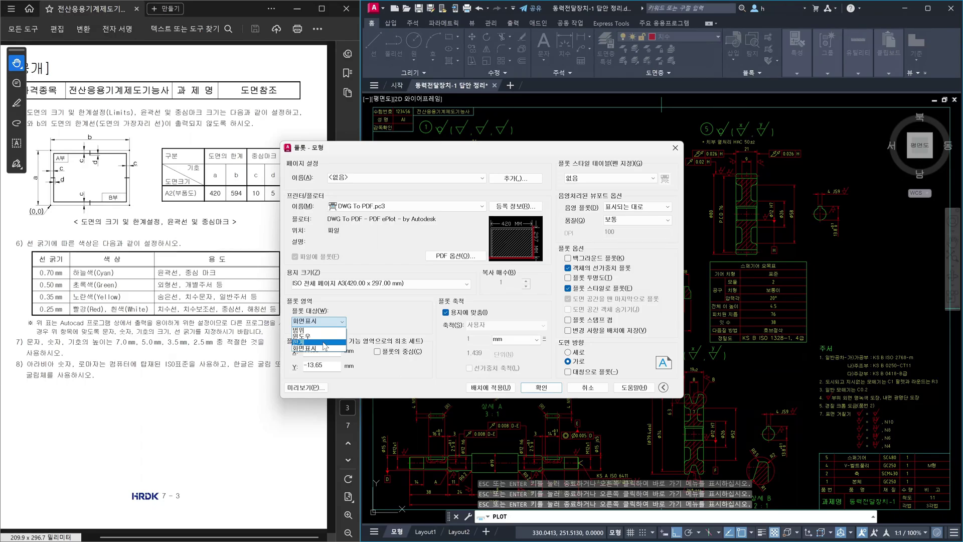
{"action": "left_click", "coordinate": [323, 342]}
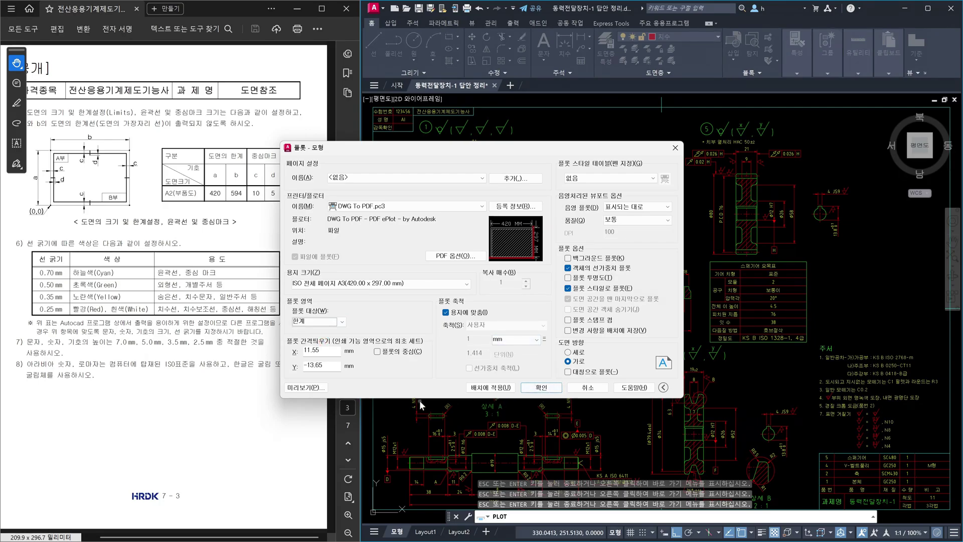
{"action": "left_click", "coordinate": [317, 388]}
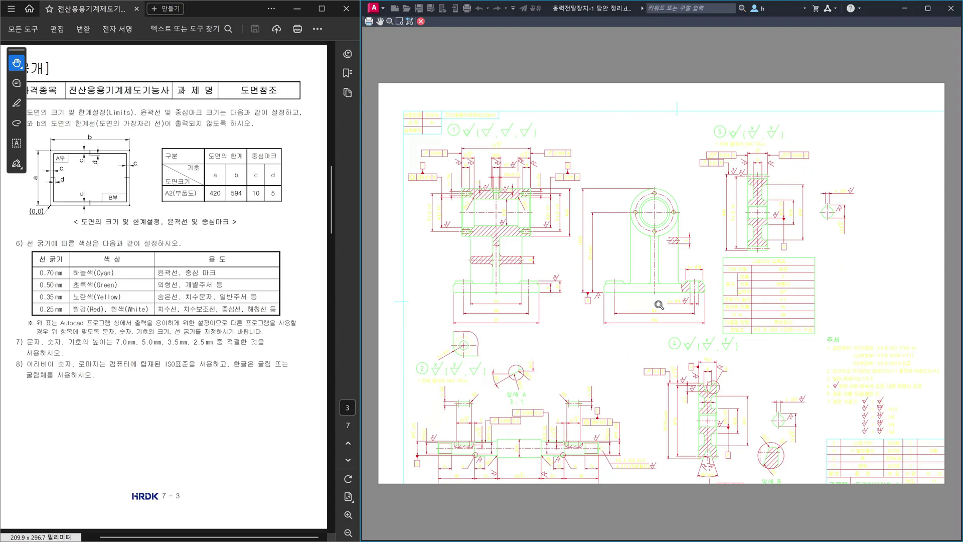
{"action": "key", "text": "Escape"}
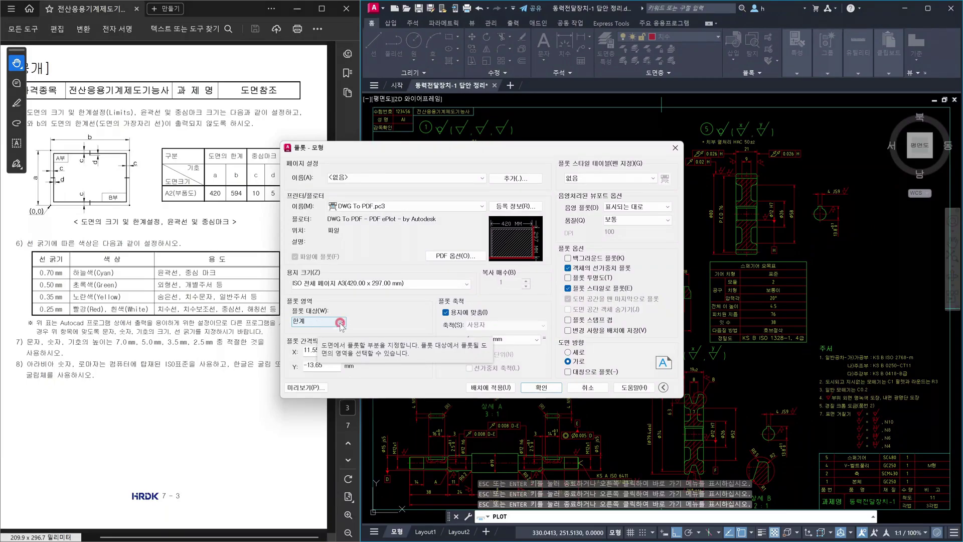
Set the plot area to a window (윈도우) from 0,0 to 594,420 and preview the plot.
{"action": "left_click", "coordinate": [340, 322]}
{"action": "left_click", "coordinate": [330, 336]}
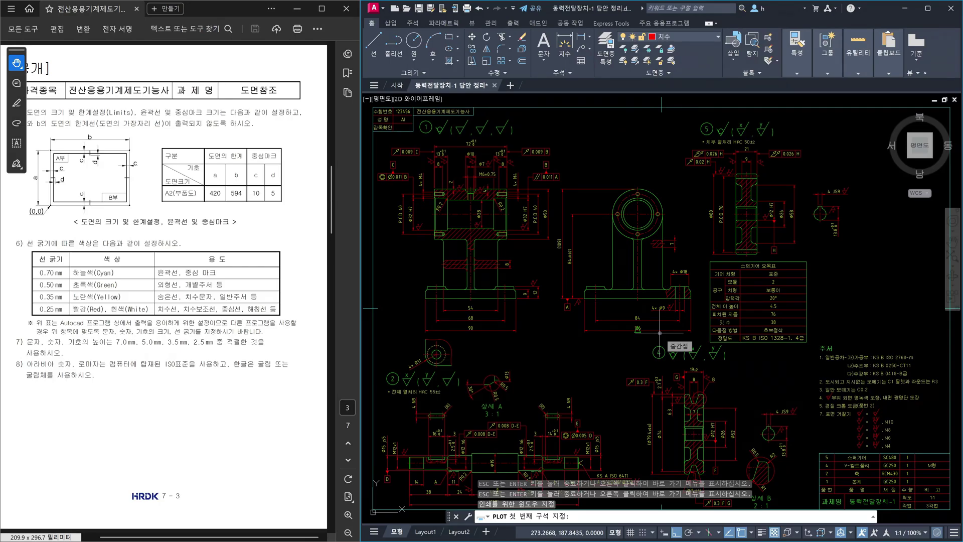
{"action": "type", "text": ",0"}
{"action": "key", "text": "Return"}
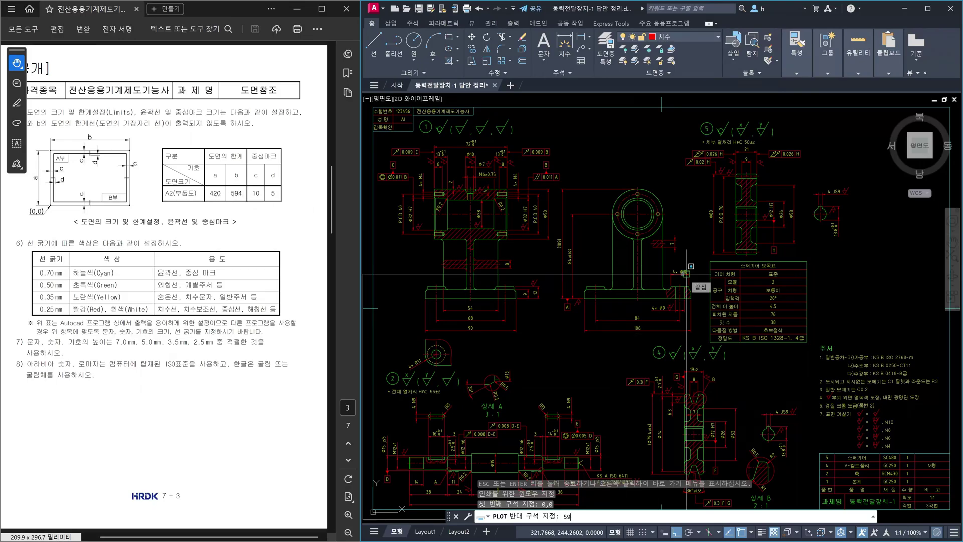
{"action": "type", "text": "4,420"}
{"action": "key", "text": "Return"}
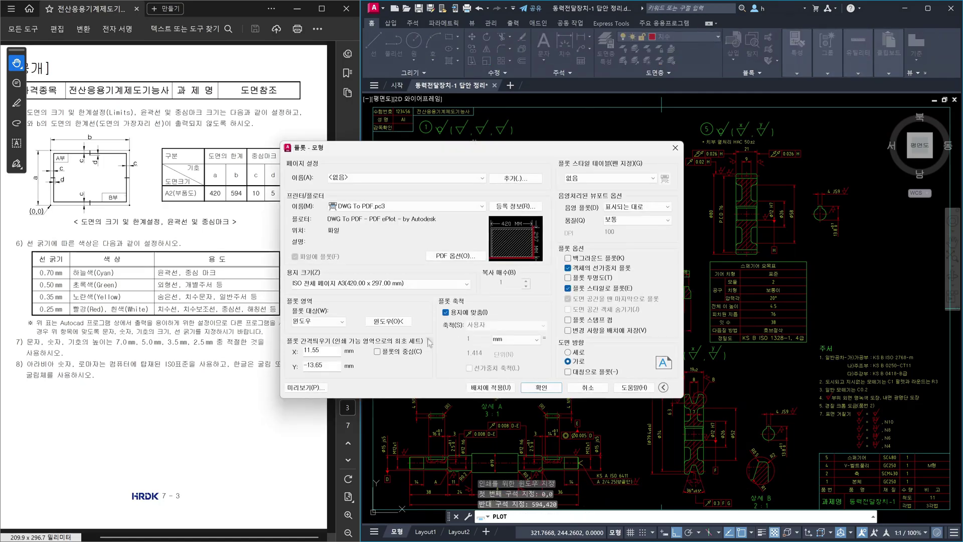
{"action": "left_click", "coordinate": [305, 387]}
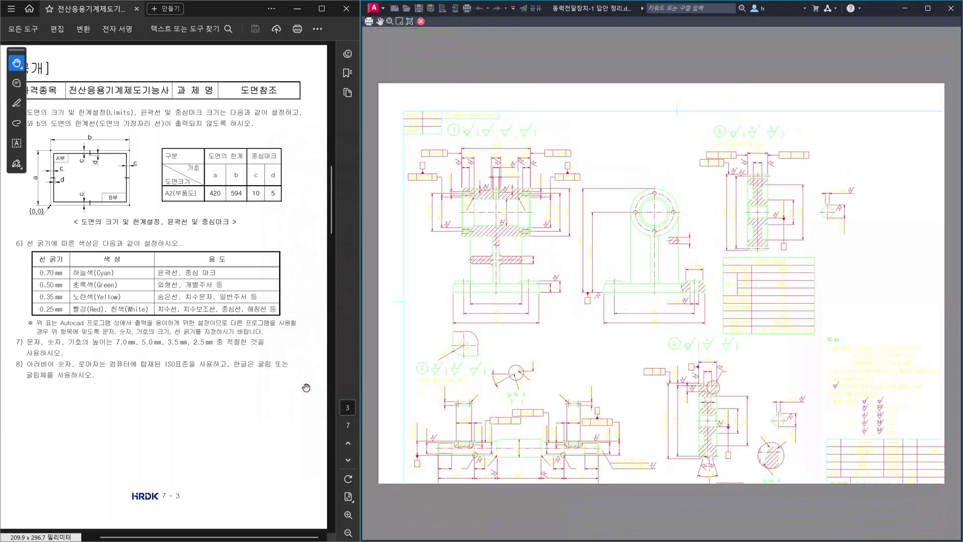
{"action": "key", "text": "Escape"}
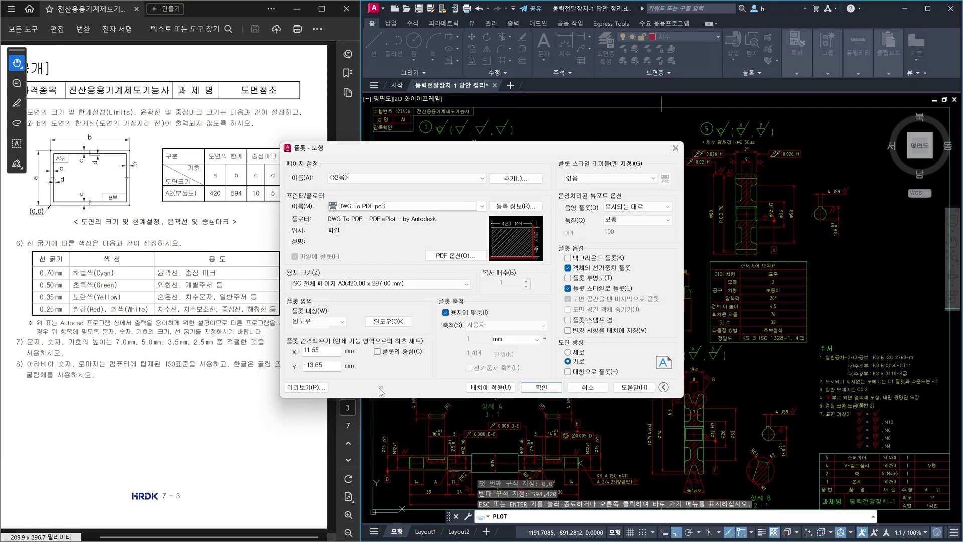
Switch the plot area from the window back to the drawing limits (한계) and preview the plot.
{"action": "left_click", "coordinate": [343, 321]}
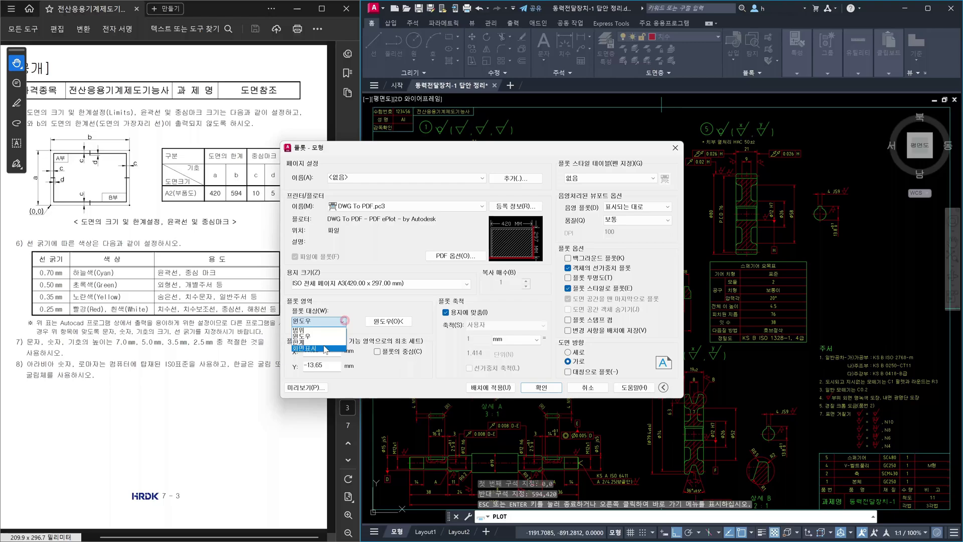
{"action": "left_click", "coordinate": [326, 342]}
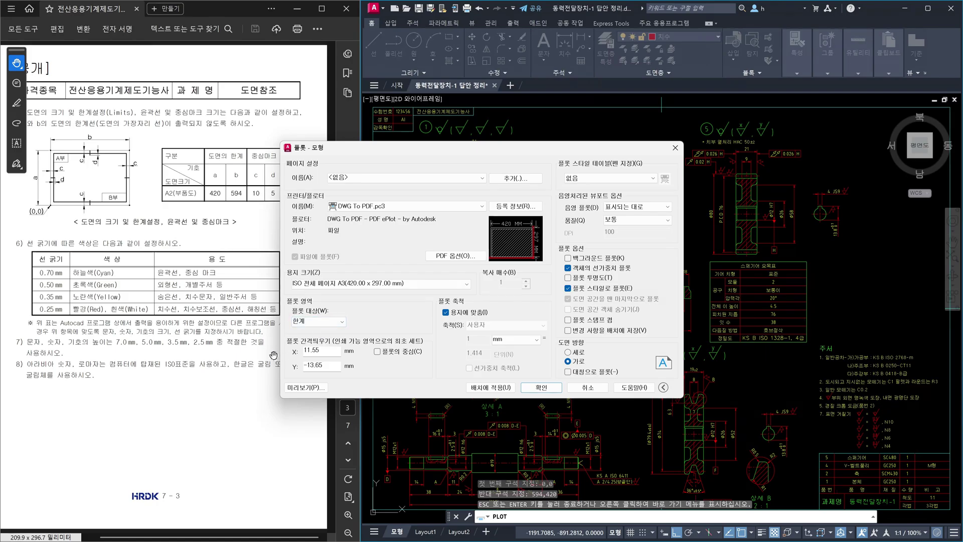
{"action": "left_click", "coordinate": [310, 387]}
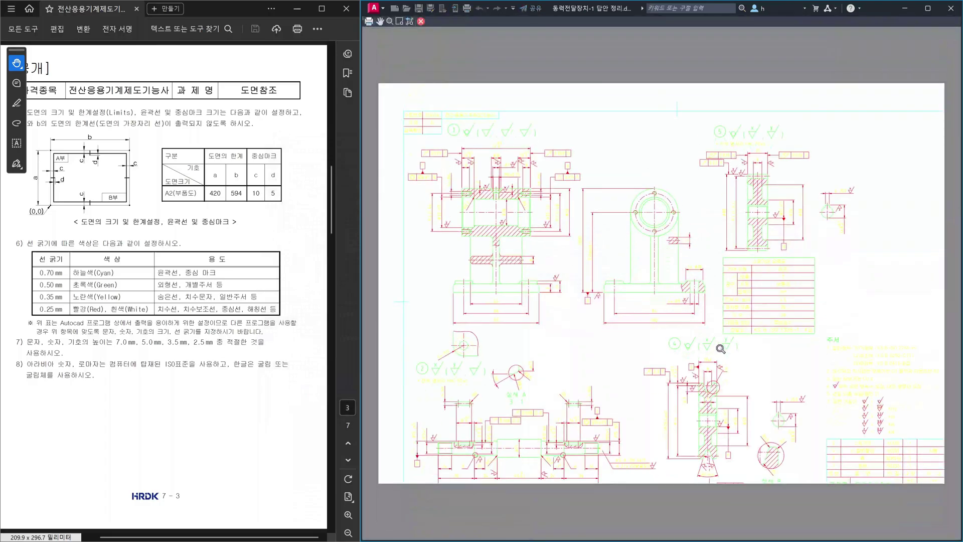
{"action": "key", "text": "Escape"}
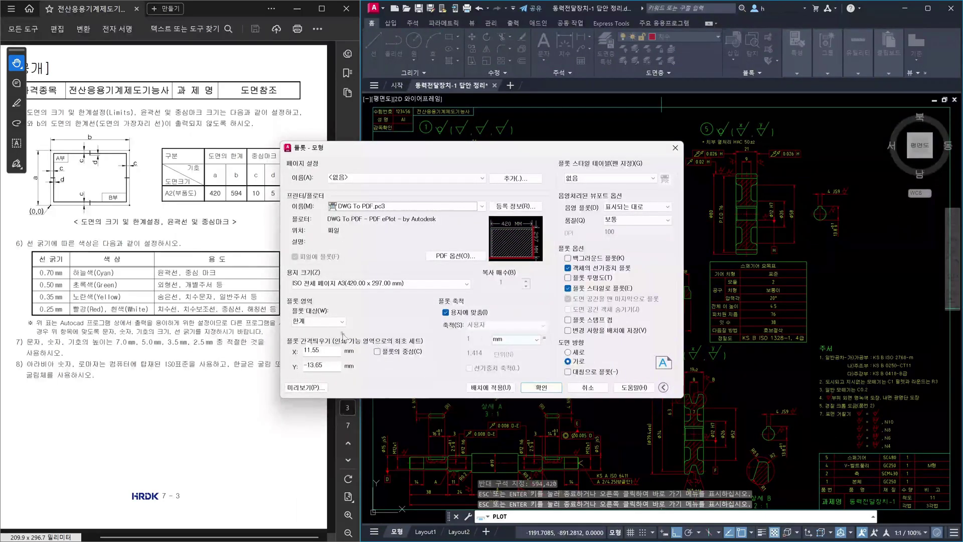
Preview the limits-based plot and examine how the X and Y plot offsets shift the drawing on the paper.
{"action": "left_click", "coordinate": [341, 322]}
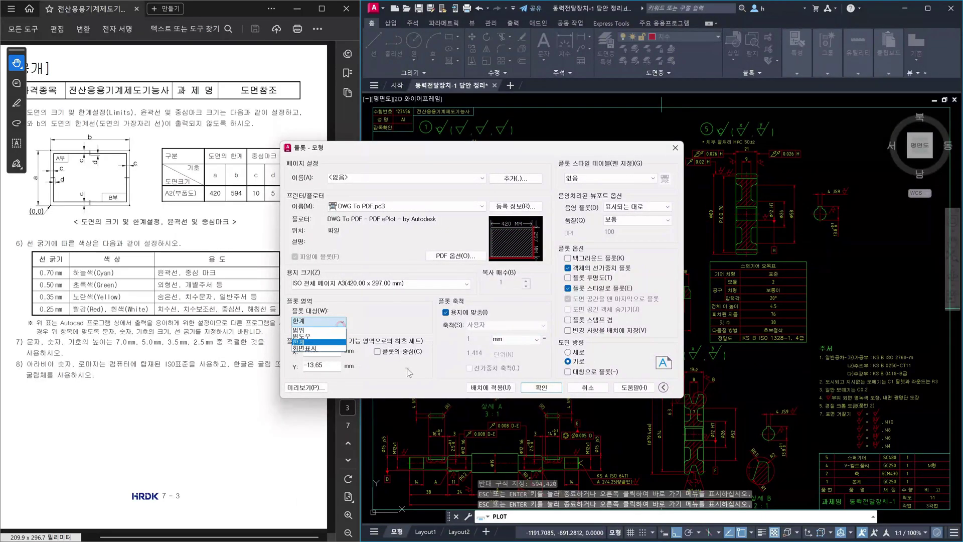
{"action": "left_click", "coordinate": [419, 390]}
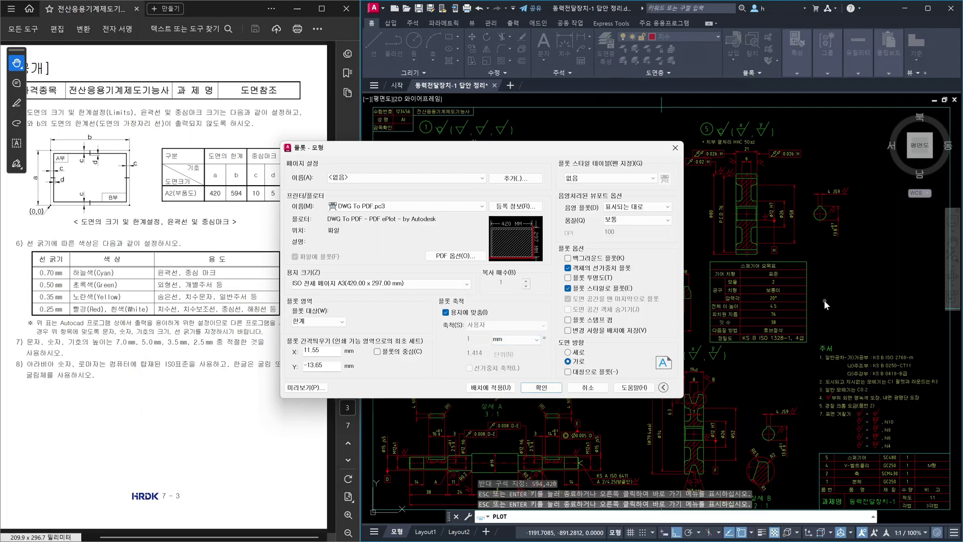
{"action": "left_click", "coordinate": [301, 388]}
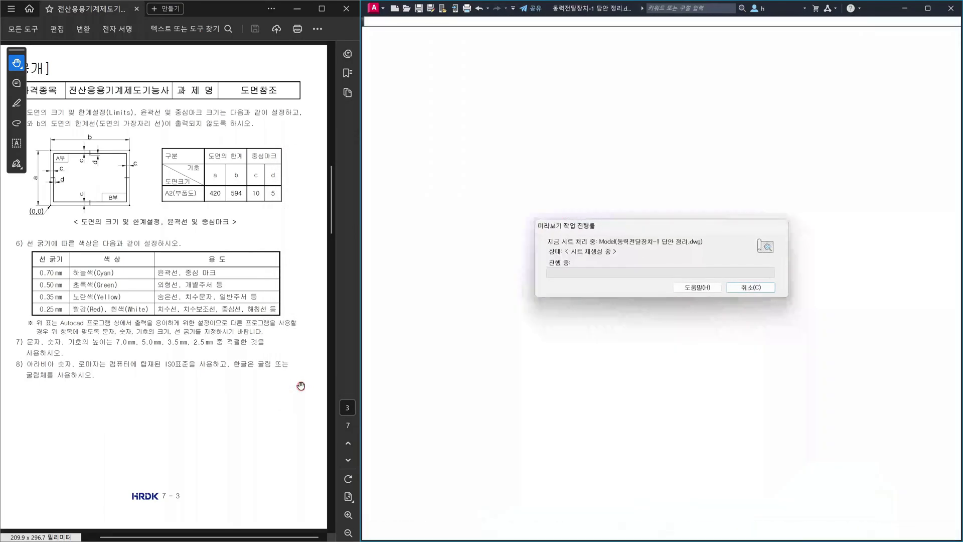
{"action": "key", "text": "Escape"}
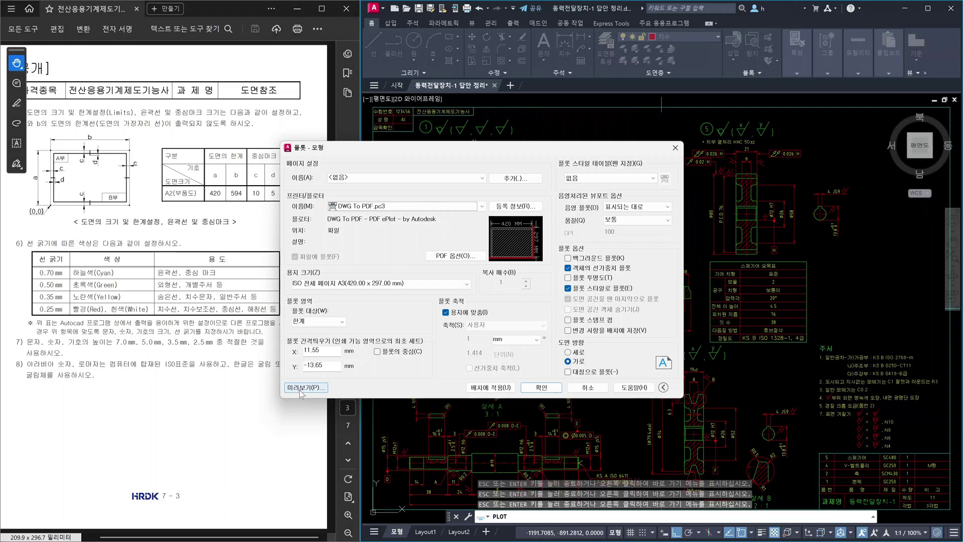
{"action": "left_click", "coordinate": [301, 388]}
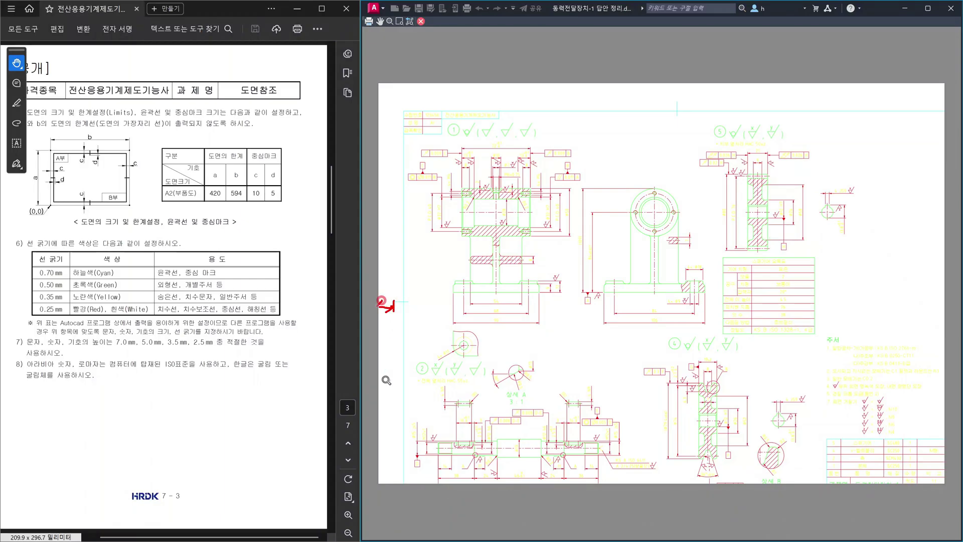
{"action": "mouse_move", "coordinate": [389, 319]}
{"action": "left_mouse_down"}
{"action": "mouse_move", "coordinate": [412, 331]}
{"action": "mouse_move", "coordinate": [422, 316]}
{"action": "mouse_move", "coordinate": [430, 325]}
{"action": "mouse_move", "coordinate": [438, 316]}
{"action": "left_mouse_up"}
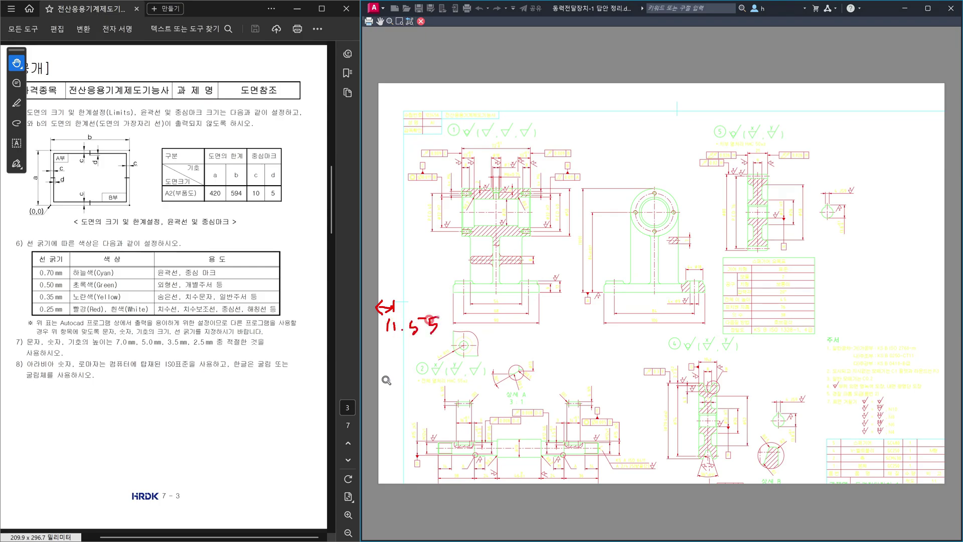
{"action": "mouse_move", "coordinate": [502, 299]}
{"action": "left_mouse_down"}
{"action": "mouse_move", "coordinate": [550, 292]}
{"action": "mouse_move", "coordinate": [555, 306]}
{"action": "left_mouse_up"}
{"action": "left_click_drag", "start_coordinate": [502, 491], "coordinate": [502, 490]}
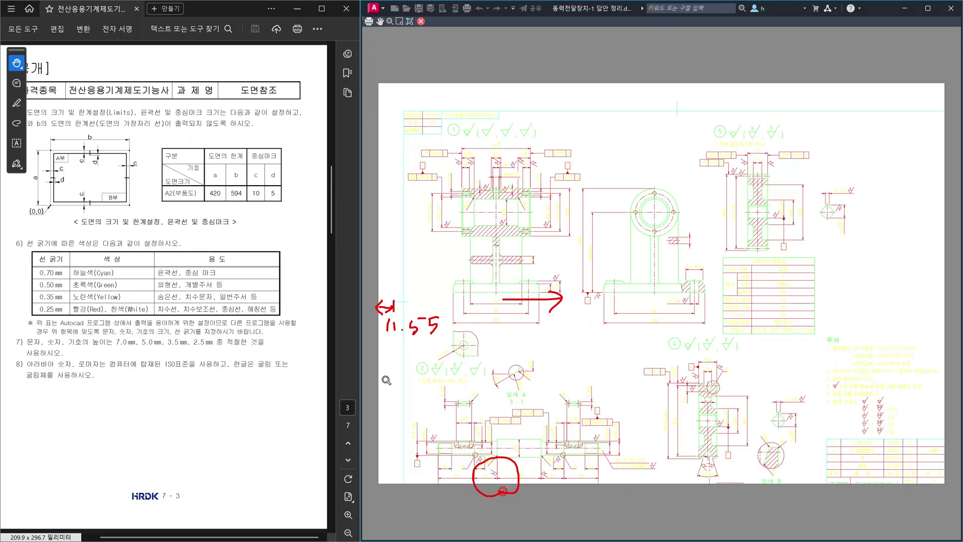
{"action": "left_click_drag", "start_coordinate": [632, 413], "coordinate": [587, 424]}
{"action": "key", "text": "Escape"}
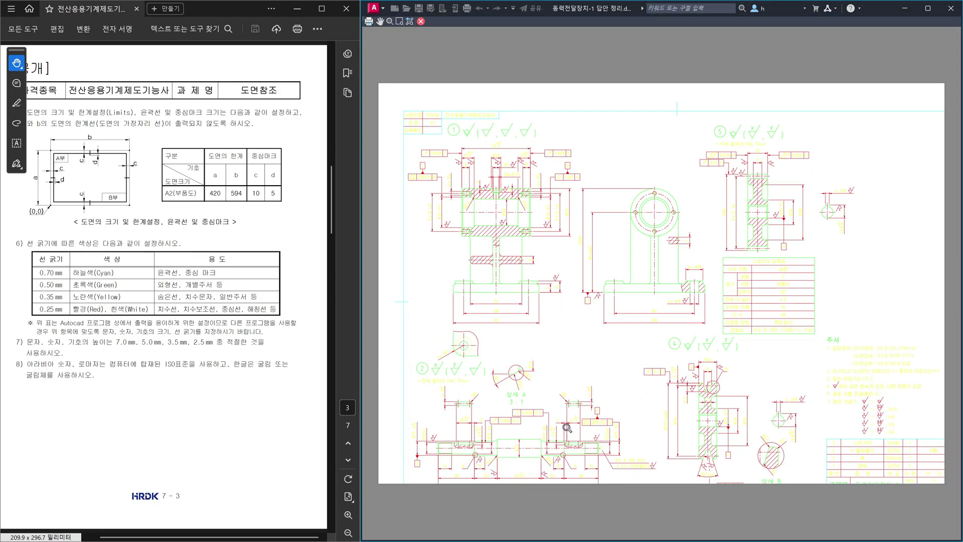
{"action": "key", "text": "Escape"}
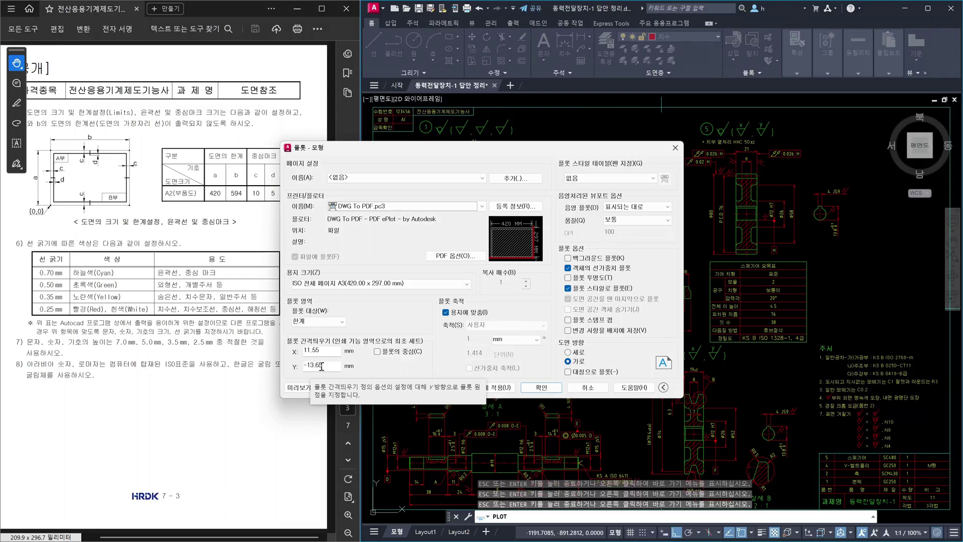
Enable centering of the plot (플롯의 중심) on the paper and preview the plot.
{"action": "left_click", "coordinate": [378, 352]}
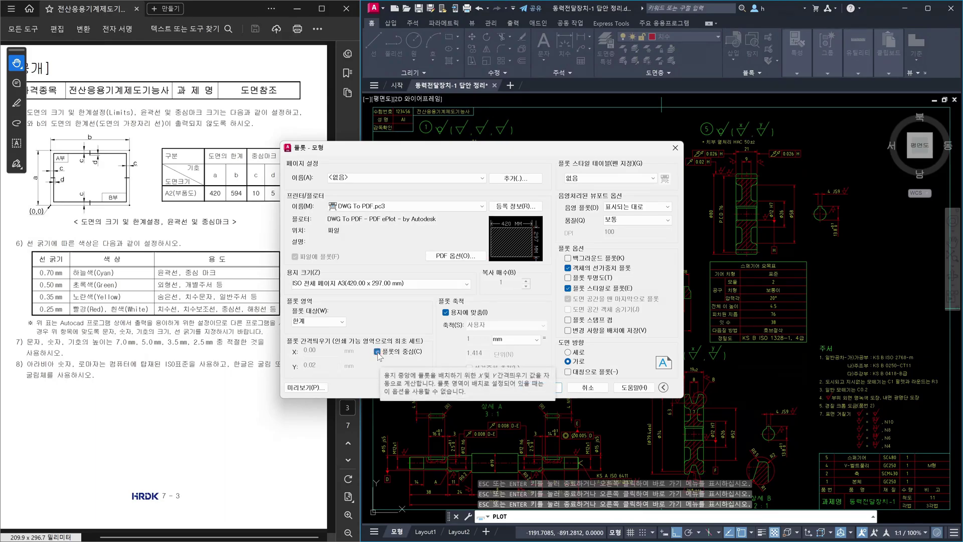
{"action": "left_click", "coordinate": [310, 389]}
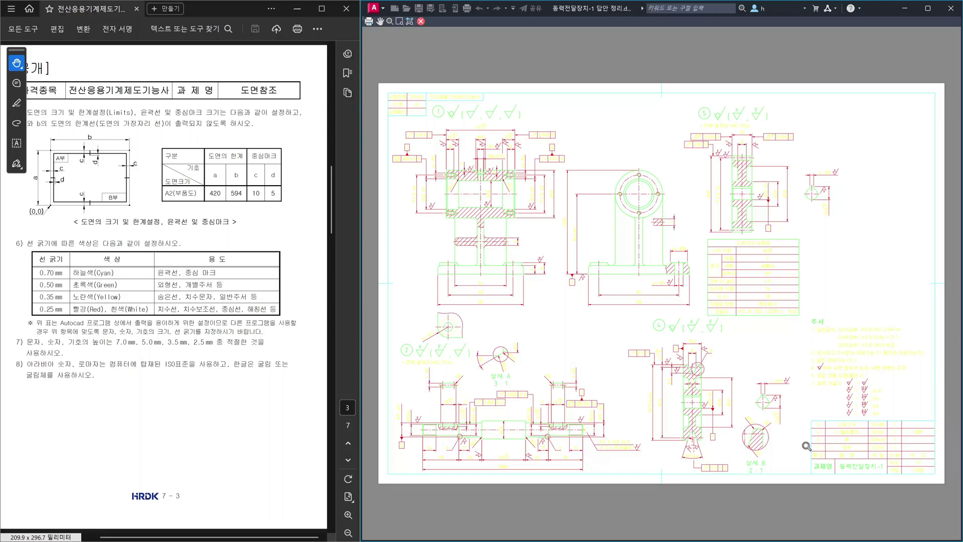
{"action": "key", "text": "Escape"}
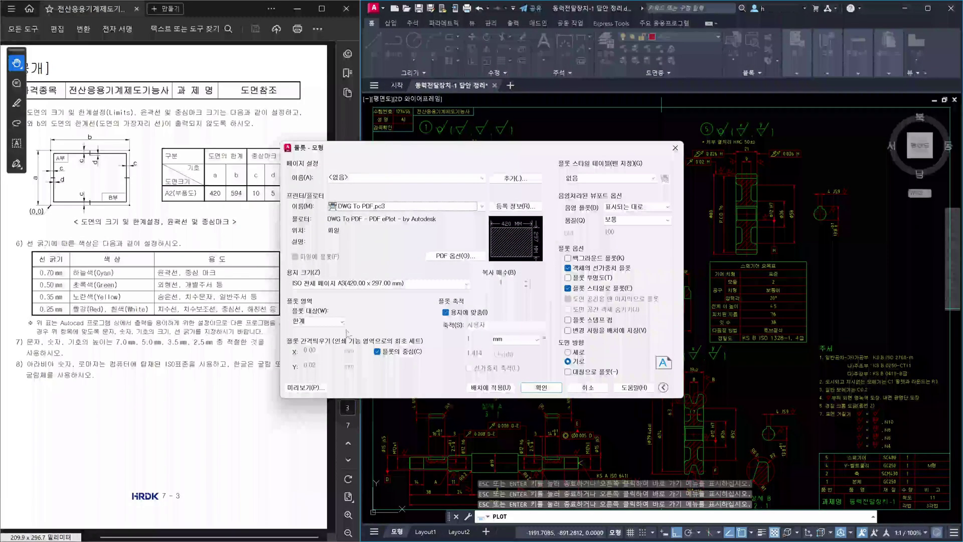
Turn off fitting to the paper (용지에 맞춤), set the plot scale to 1:1 and preview the plot.
{"action": "left_click", "coordinate": [448, 312]}
{"action": "left_click", "coordinate": [504, 325]}
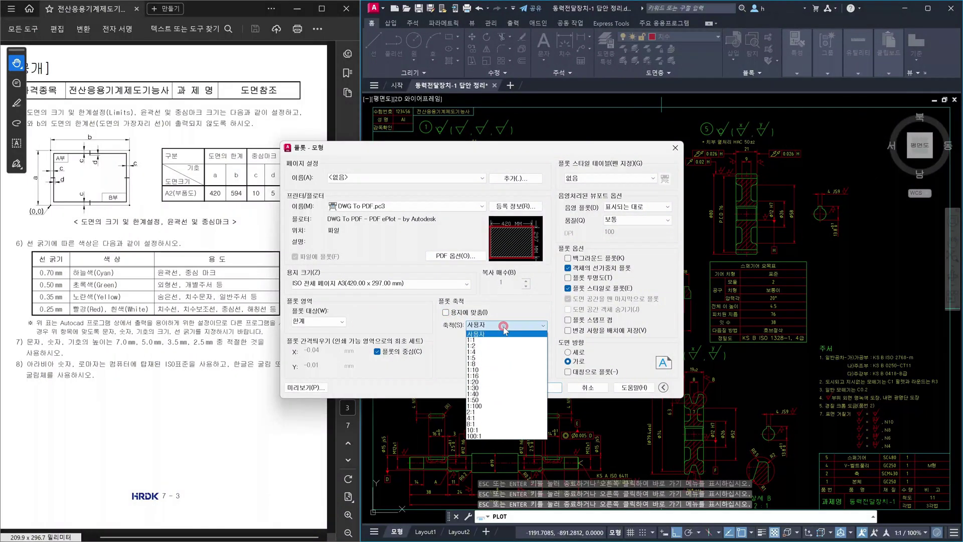
{"action": "left_click", "coordinate": [500, 339]}
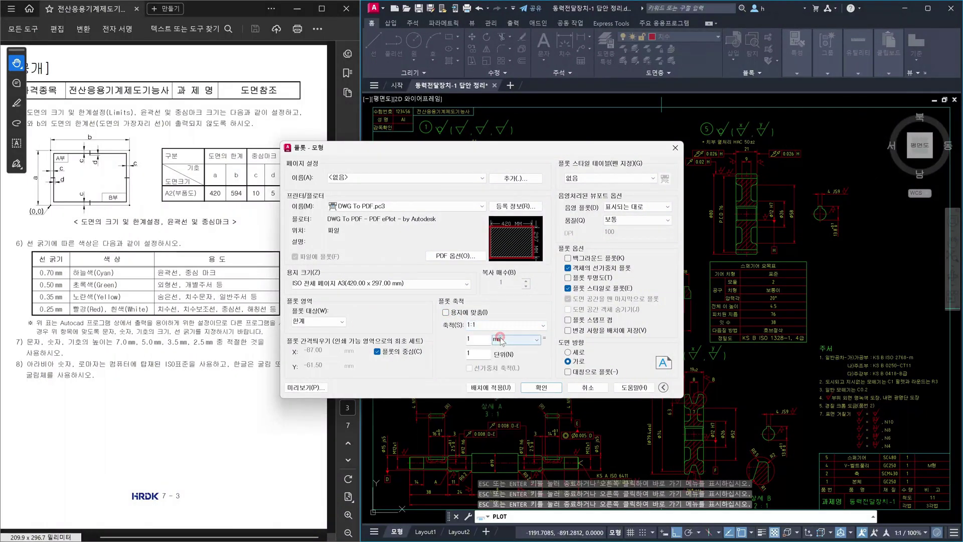
{"action": "left_click", "coordinate": [317, 387]}
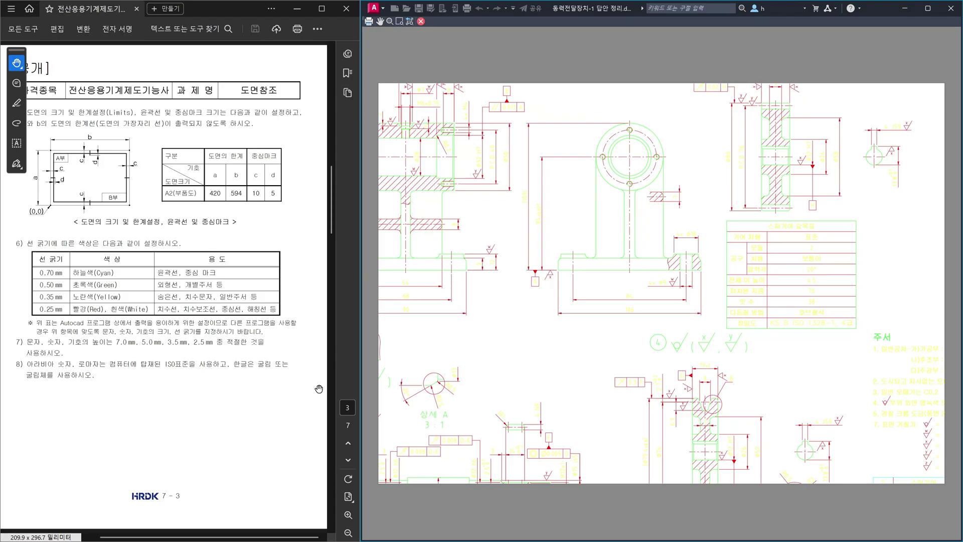
Turn fitting to the paper (용지에 맞춤) back on and preview the plot, checking the centre marks at the four paper edges.
{"action": "key", "text": "Escape"}
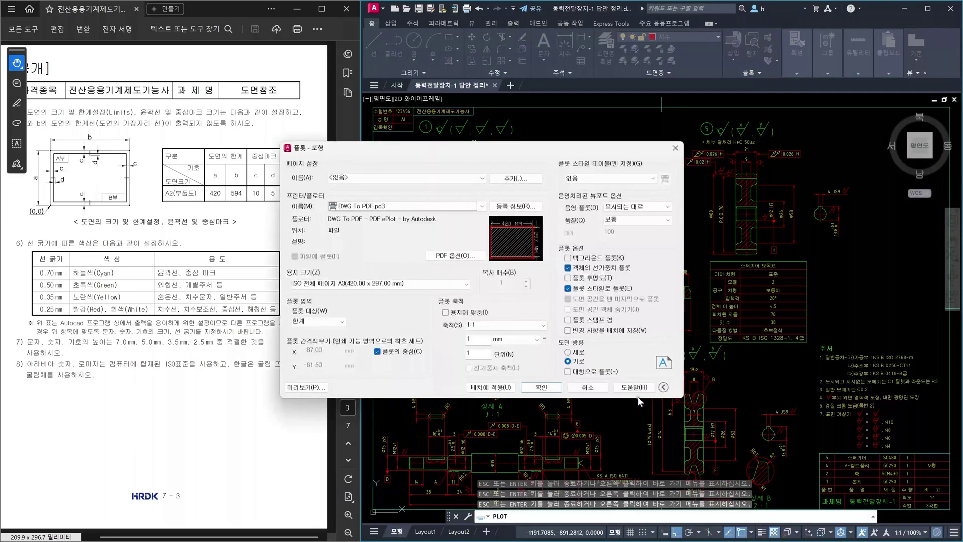
{"action": "left_click", "coordinate": [442, 312]}
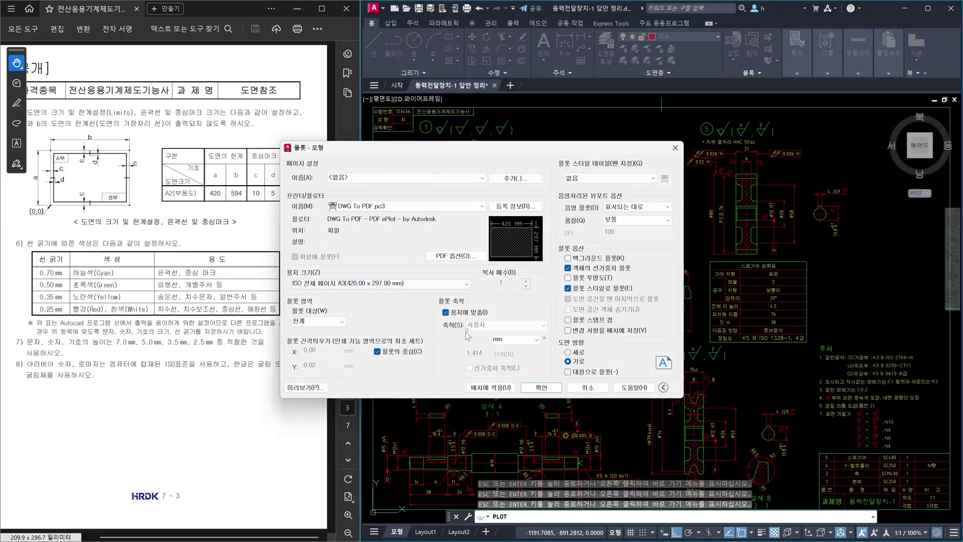
{"action": "left_click", "coordinate": [304, 387]}
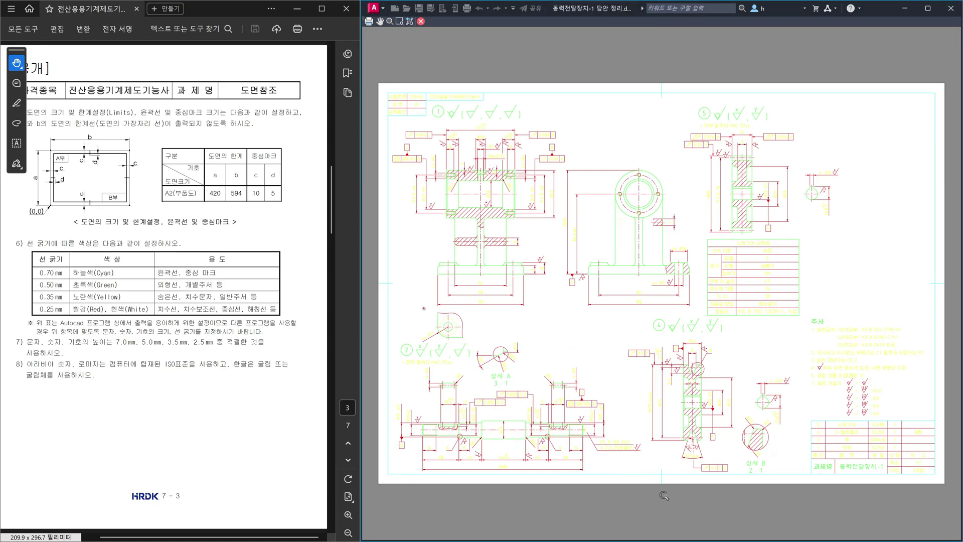
{"action": "mouse_move", "coordinate": [379, 287]}
{"action": "left_mouse_down"}
{"action": "mouse_move", "coordinate": [374, 273]}
{"action": "mouse_move", "coordinate": [379, 286]}
{"action": "left_mouse_up"}
{"action": "left_click_drag", "start_coordinate": [949, 289], "coordinate": [948, 284]}
{"action": "left_click_drag", "start_coordinate": [665, 86], "coordinate": [662, 85]}
{"action": "mouse_move", "coordinate": [666, 492]}
{"action": "left_mouse_down"}
{"action": "mouse_move", "coordinate": [650, 486]}
{"action": "mouse_move", "coordinate": [666, 494]}
{"action": "left_mouse_up"}
{"action": "key", "text": "Escape"}
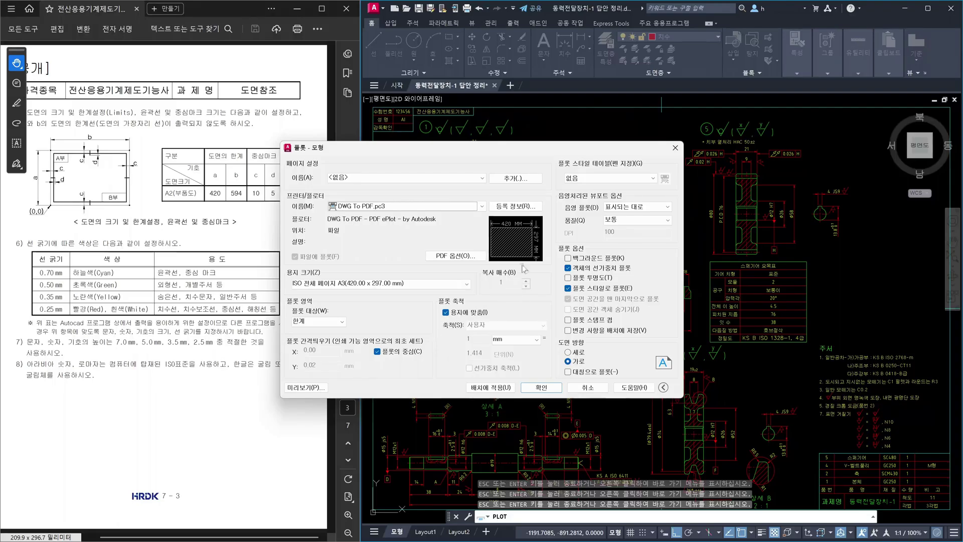
Assign the acad.ctb plot style table, apply it to all layouts and view its plot styles in the editor.
{"action": "left_click_drag", "start_coordinate": [552, 146], "coordinate": [626, 141]}
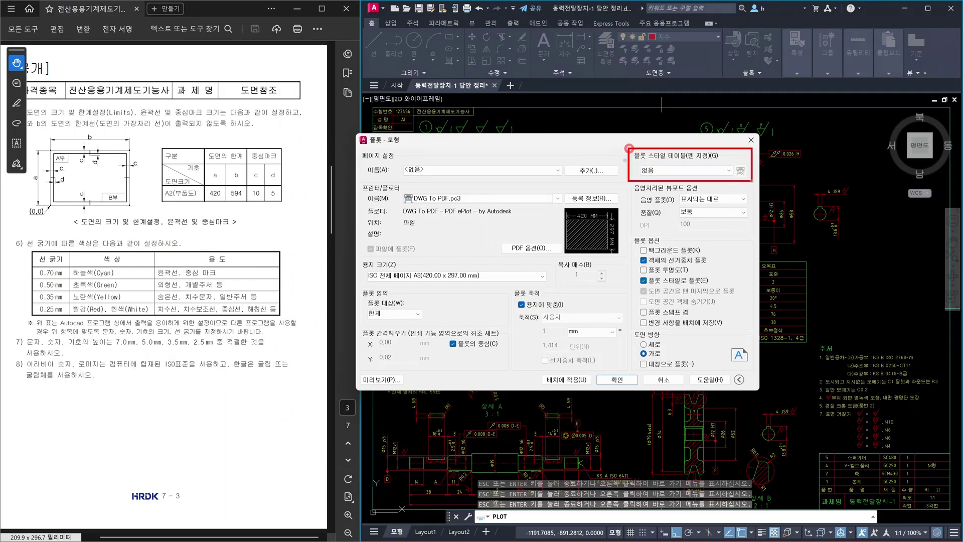
{"action": "left_click", "coordinate": [728, 171]}
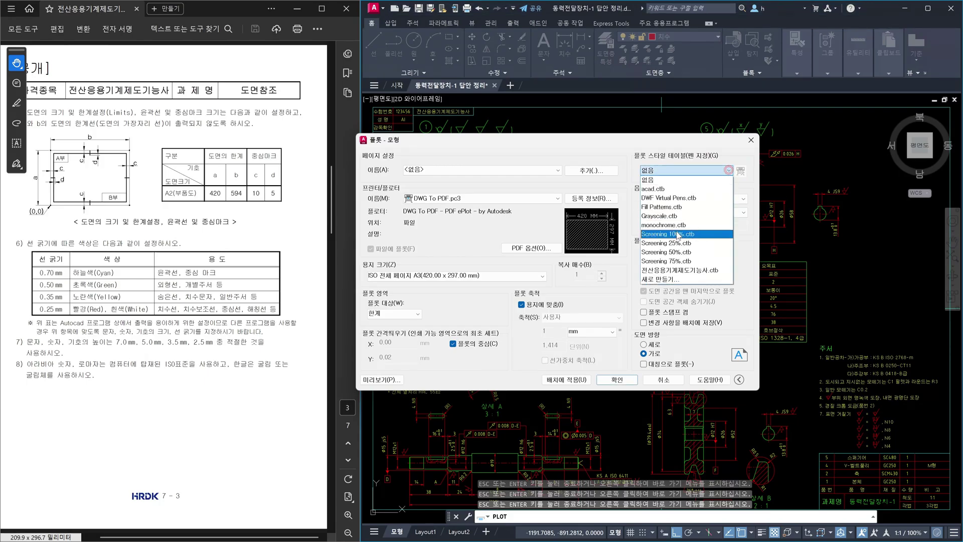
{"action": "left_click", "coordinate": [751, 181]}
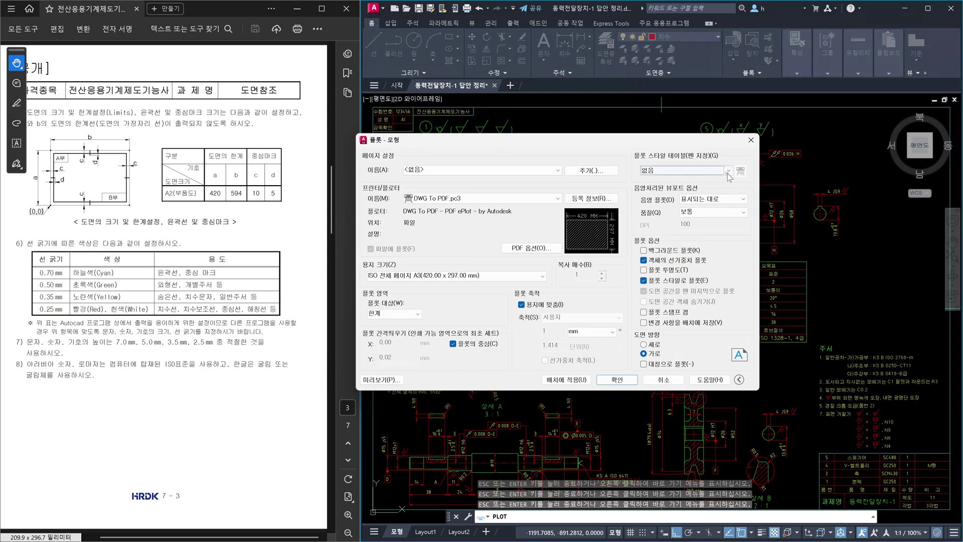
{"action": "left_click", "coordinate": [727, 172]}
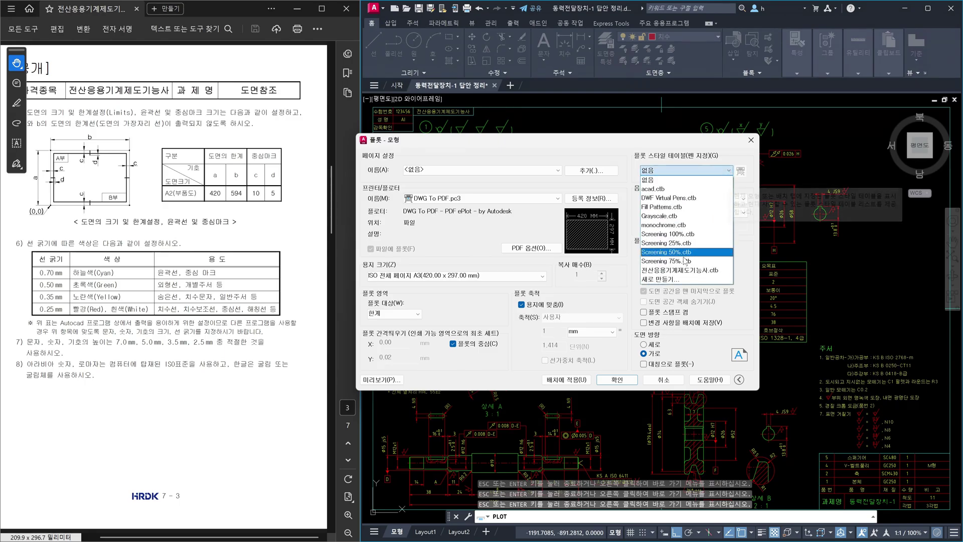
{"action": "left_click", "coordinate": [672, 193]}
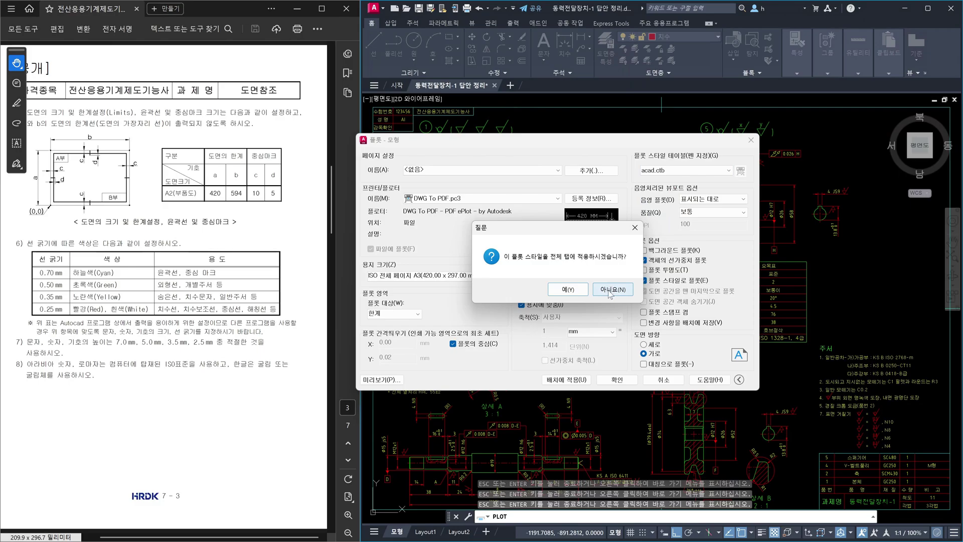
{"action": "left_click", "coordinate": [579, 287]}
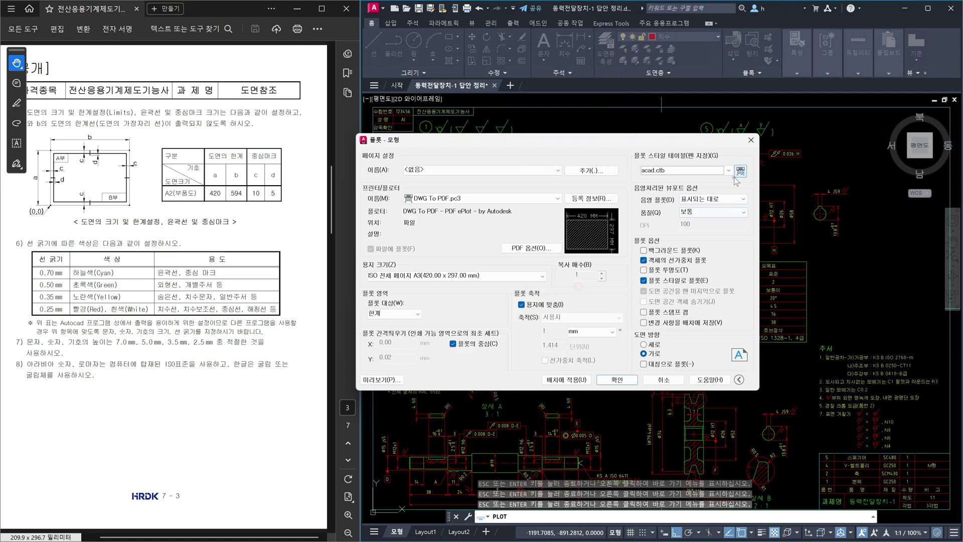
{"action": "left_click", "coordinate": [739, 171]}
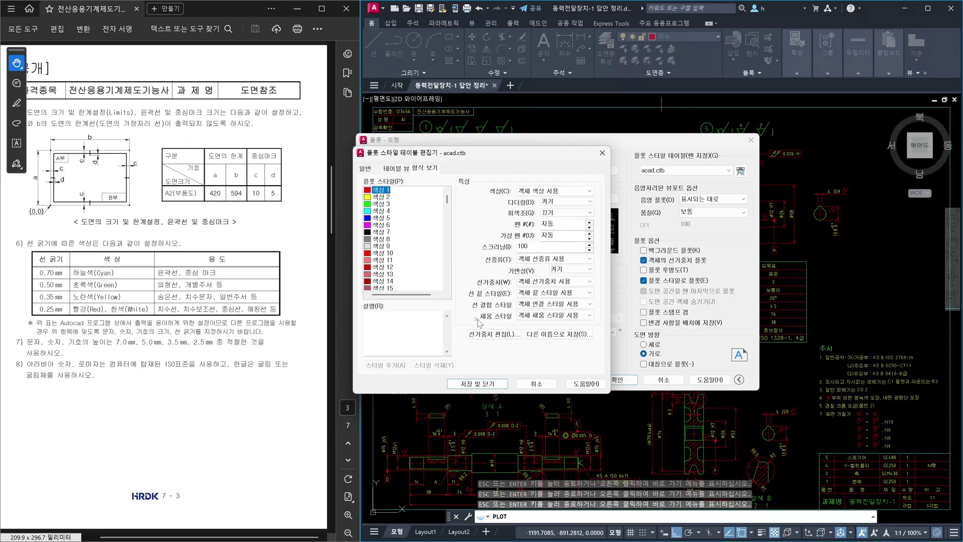
{"action": "key", "text": "Escape"}
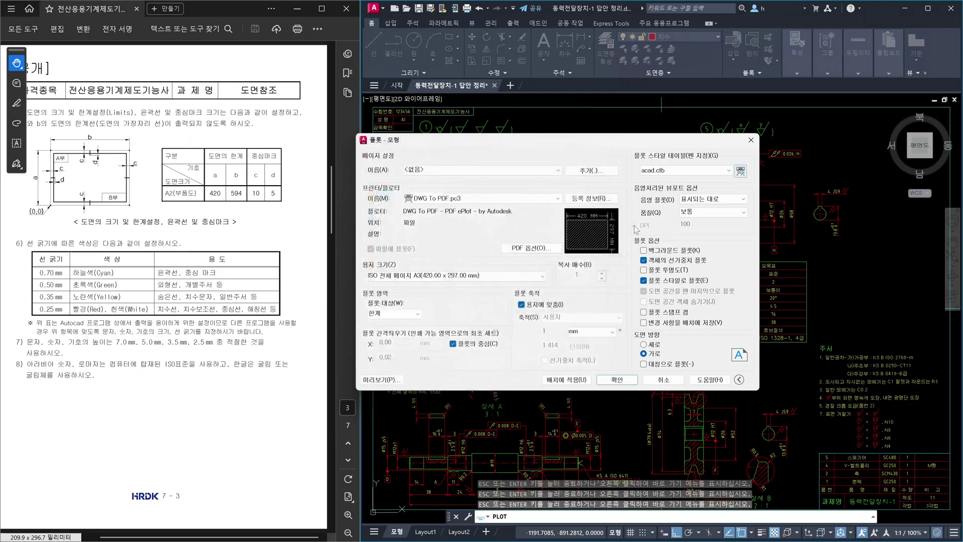
Create a new colour-dependent plot style table from scratch named "a" and use it for the current drawing.
{"action": "left_click", "coordinate": [729, 170]}
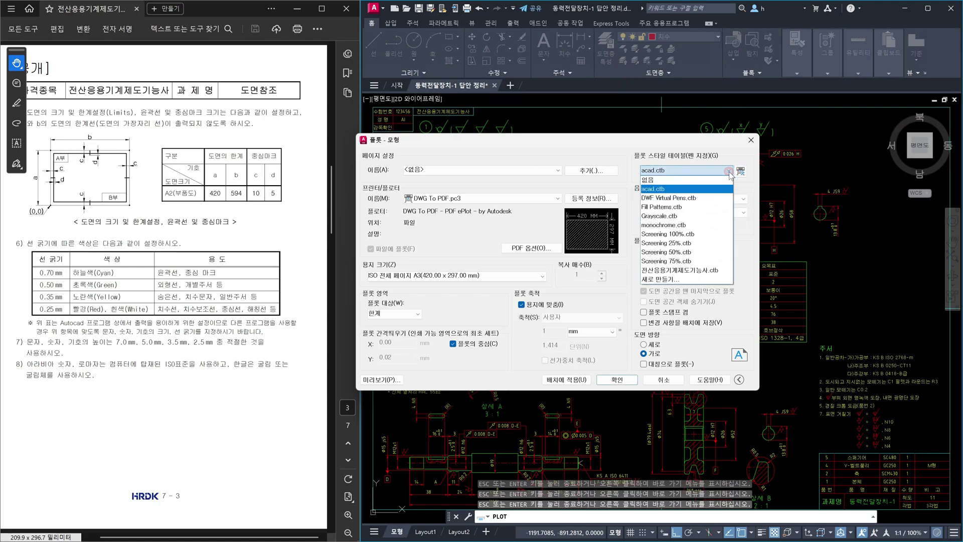
{"action": "left_click", "coordinate": [662, 279]}
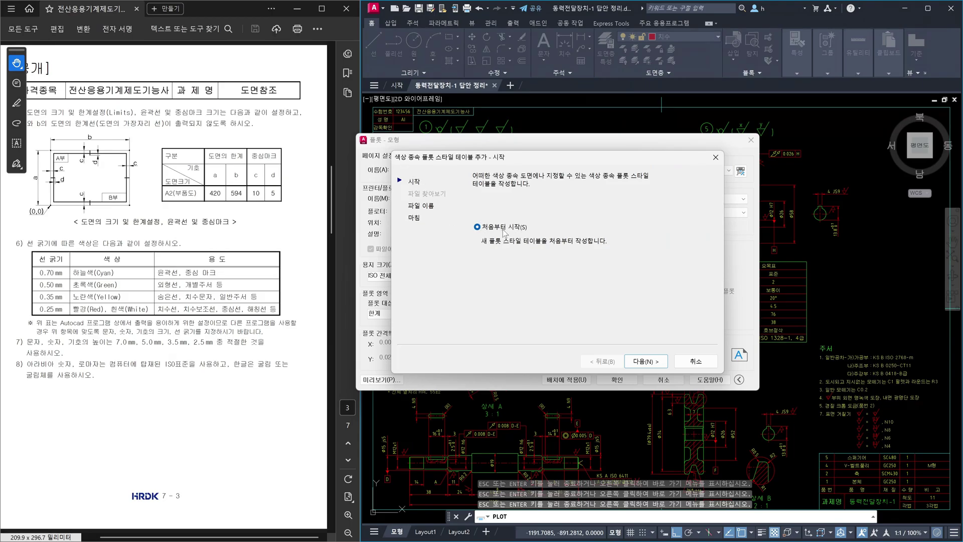
{"action": "left_click", "coordinate": [649, 361]}
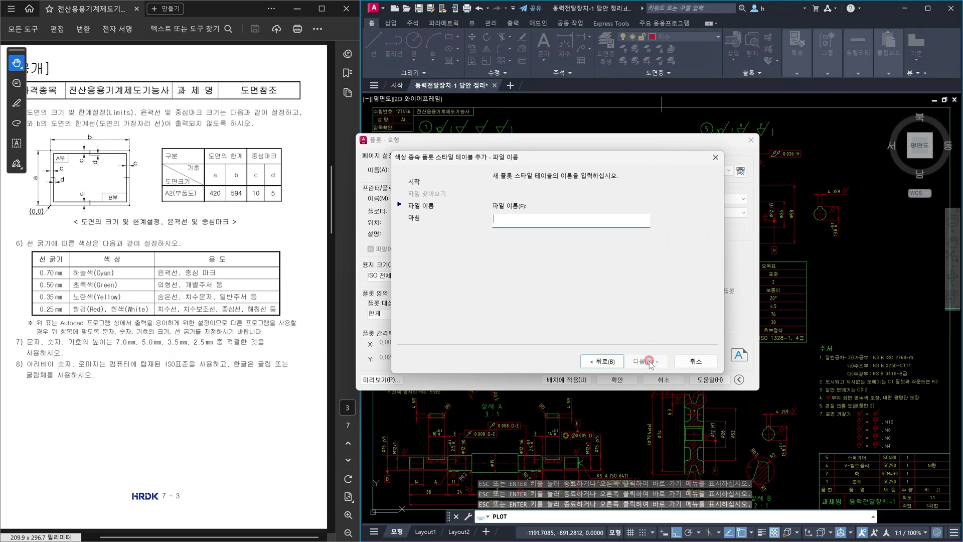
{"action": "left_click", "coordinate": [513, 223]}
{"action": "type", "text": "a"}
{"action": "key", "text": "BackSpace"}
{"action": "type", "text": "a"}
{"action": "left_click", "coordinate": [641, 361]}
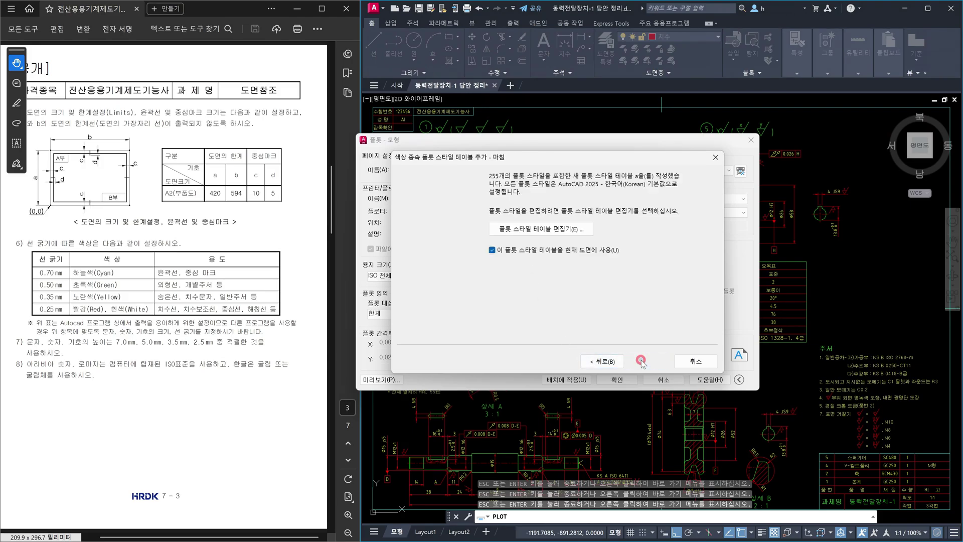
{"action": "left_click", "coordinate": [549, 230]}
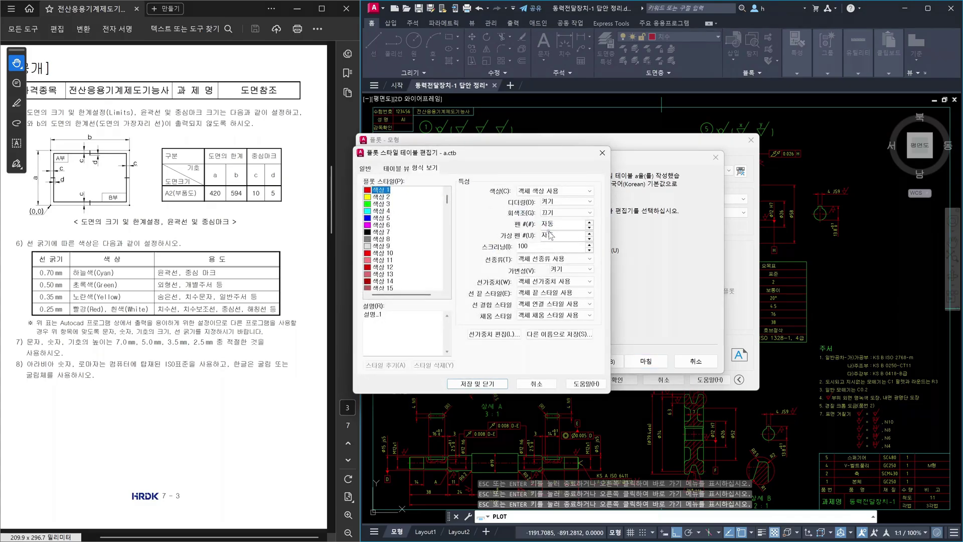
{"action": "left_click", "coordinate": [605, 153]}
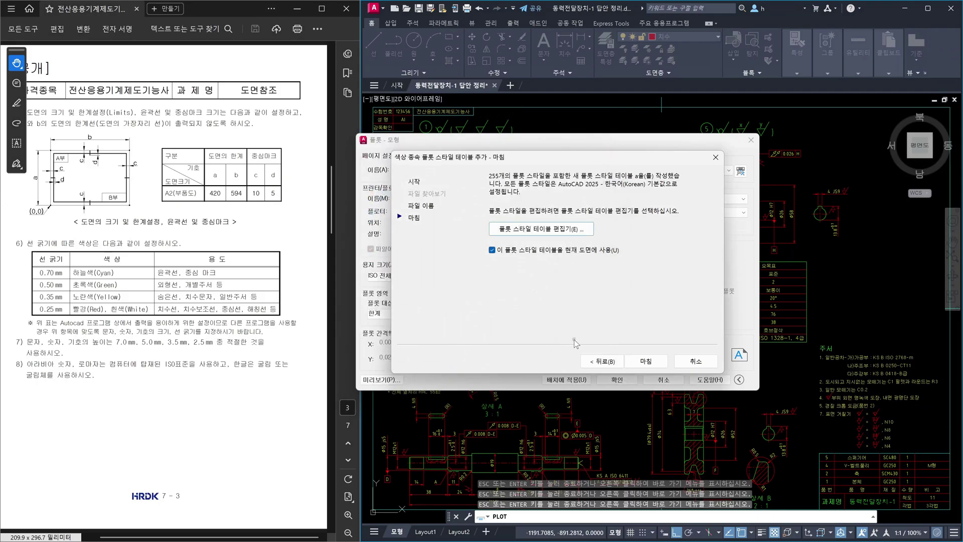
{"action": "left_click", "coordinate": [638, 361]}
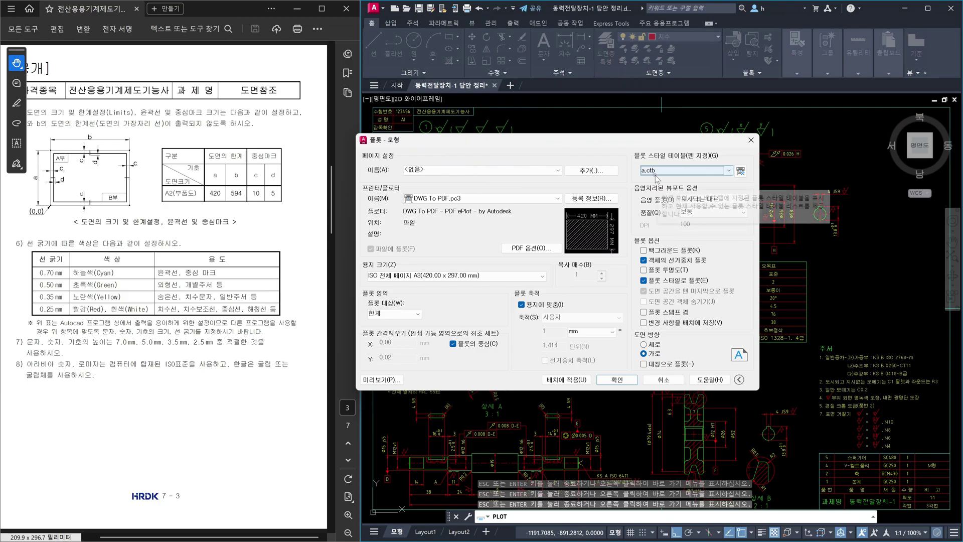
Set the plot colour of all styles from 색상 1 to 색상 255 in a.ctb to black (검은색).
{"action": "left_click", "coordinate": [740, 171]}
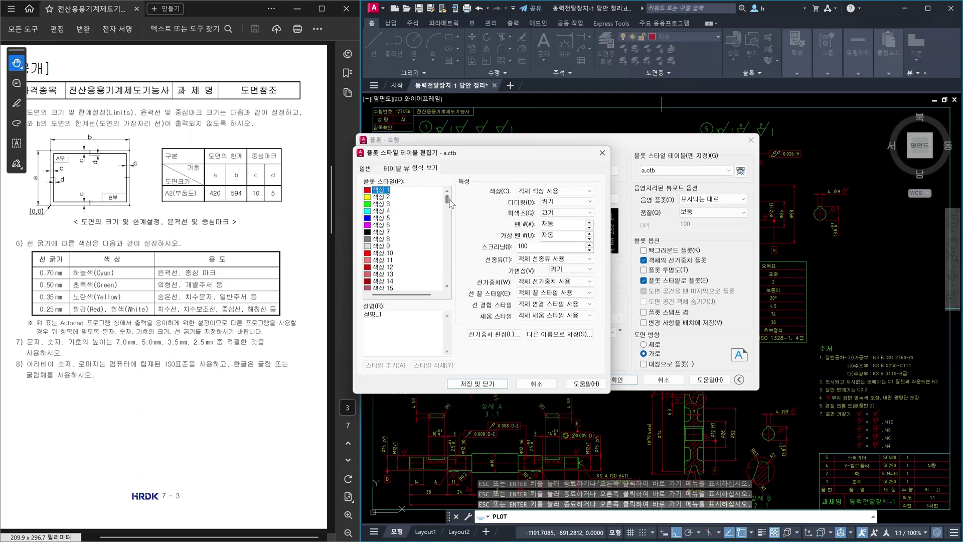
{"action": "left_click_drag", "start_coordinate": [448, 200], "coordinate": [448, 291]}
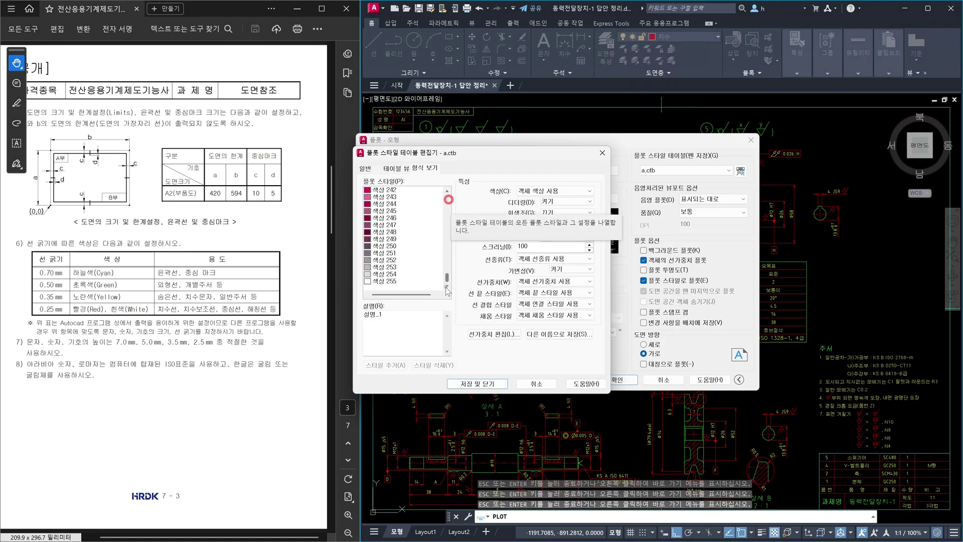
{"action": "left_click", "coordinate": [394, 281], "text": "shift"}
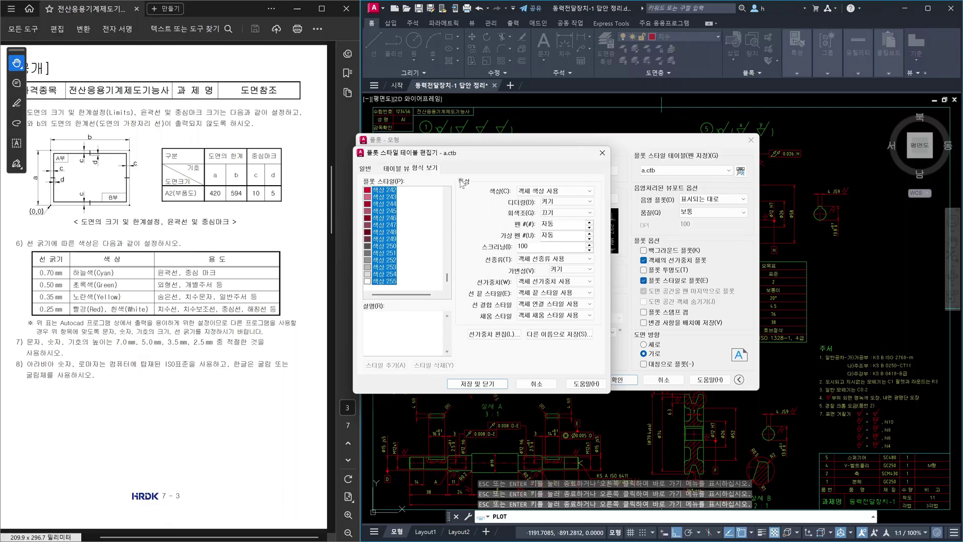
{"action": "left_click", "coordinate": [563, 192]}
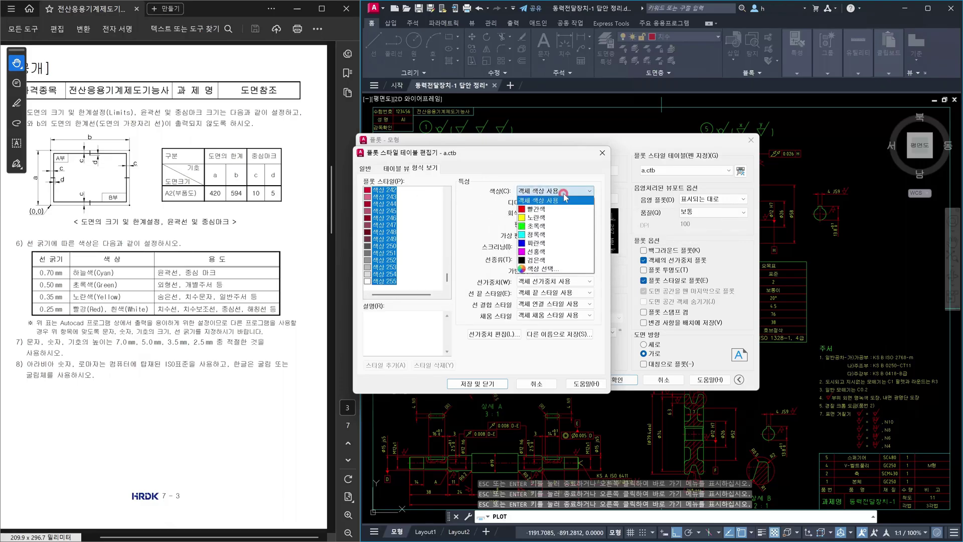
{"action": "left_click", "coordinate": [552, 260]}
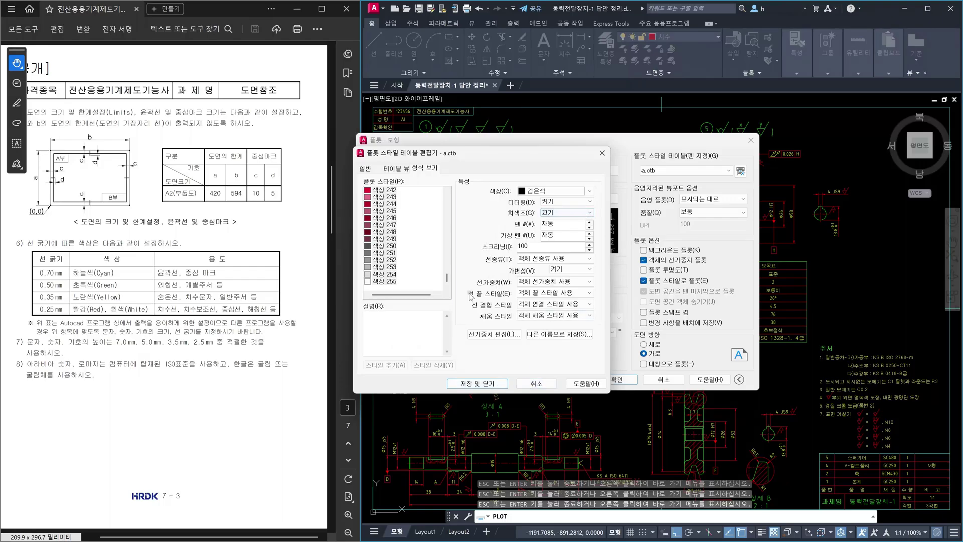
Set the lineweight of 색상 4 (cyan) to 0.7000 mm and save the a.ctb plot style table.
{"action": "left_click_drag", "start_coordinate": [448, 278], "coordinate": [447, 191]}
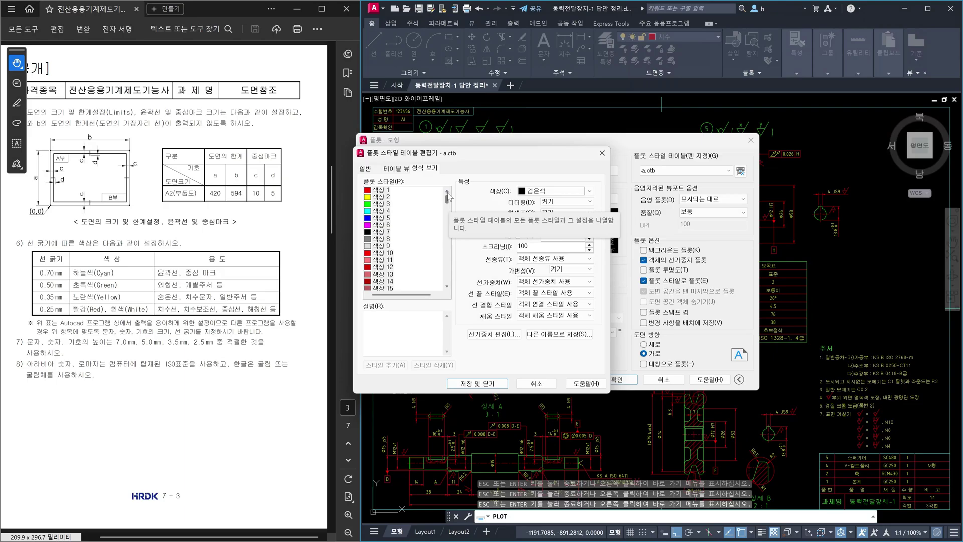
{"action": "left_click", "coordinate": [381, 211]}
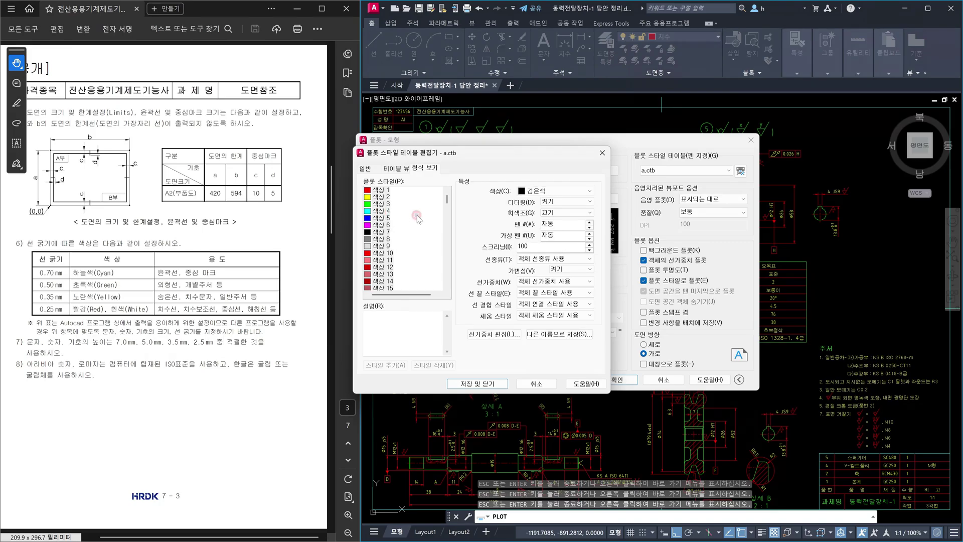
{"action": "left_click", "coordinate": [382, 218]}
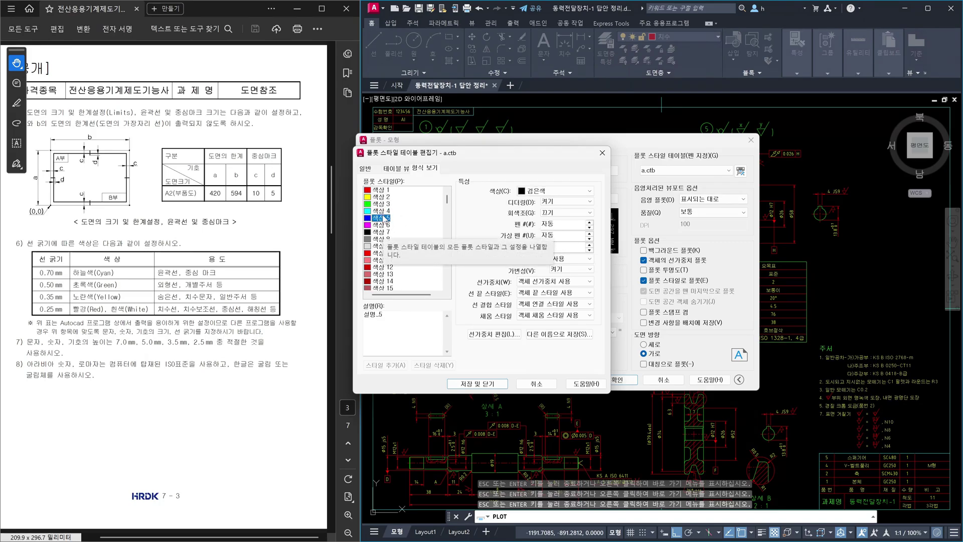
{"action": "left_click", "coordinate": [383, 211]}
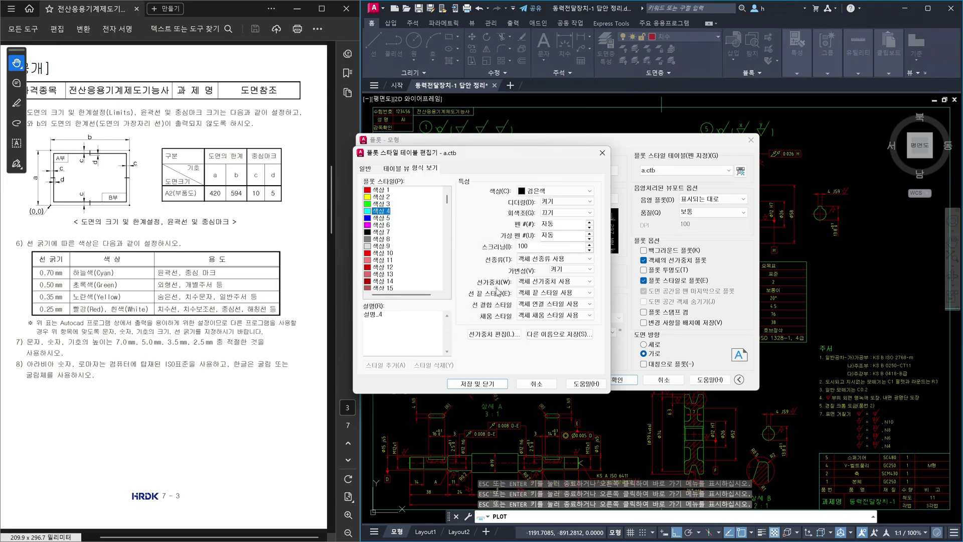
{"action": "left_click", "coordinate": [582, 282]}
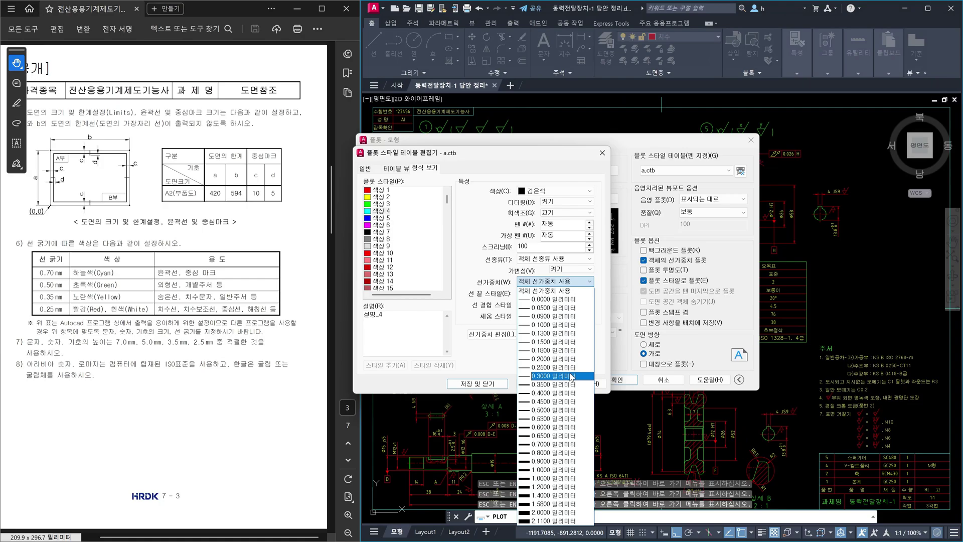
{"action": "left_click", "coordinate": [564, 444]}
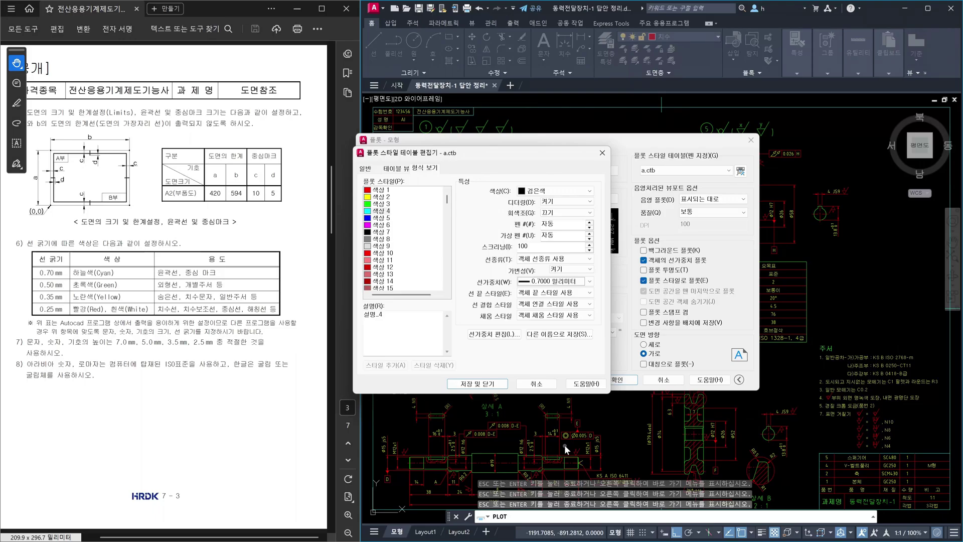
{"action": "left_click", "coordinate": [492, 384]}
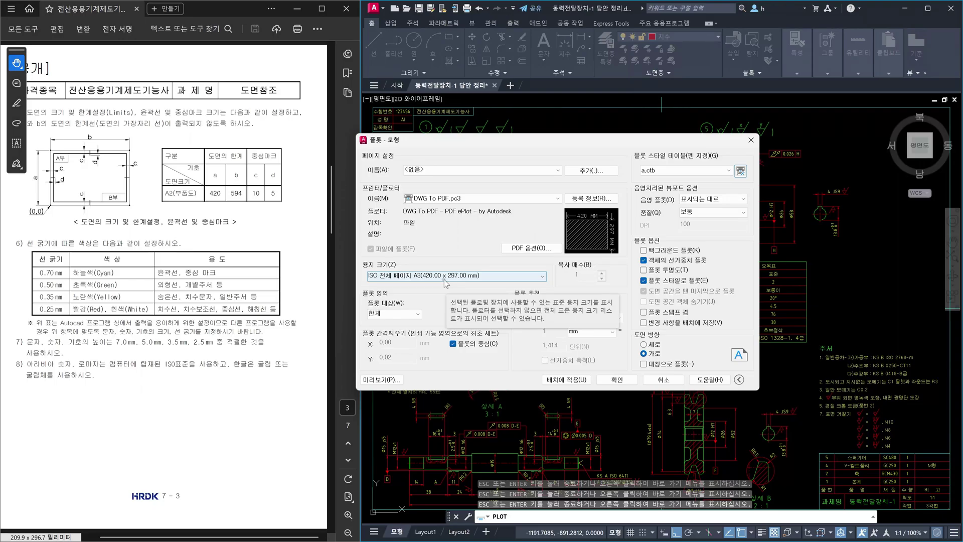
Change the paper size to ISO 전체 페이지 A2(594.00 x 420.00 mm) and preview the plot.
{"action": "left_click", "coordinate": [508, 281]}
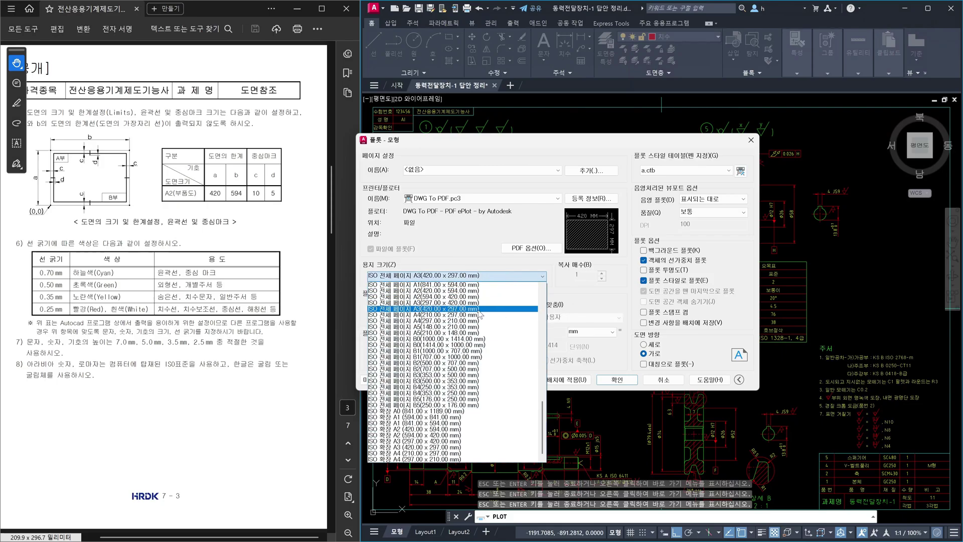
{"action": "left_click", "coordinate": [408, 297]}
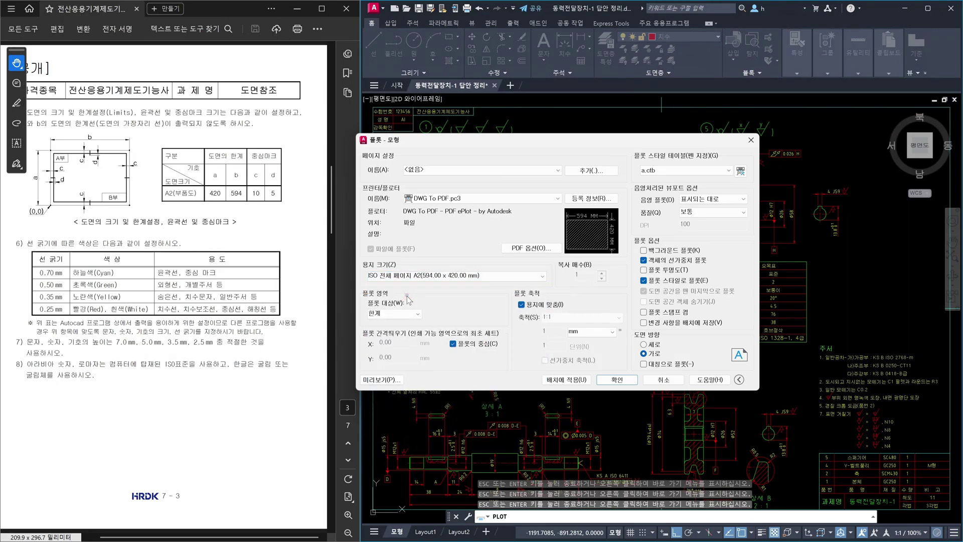
{"action": "left_click", "coordinate": [387, 380]}
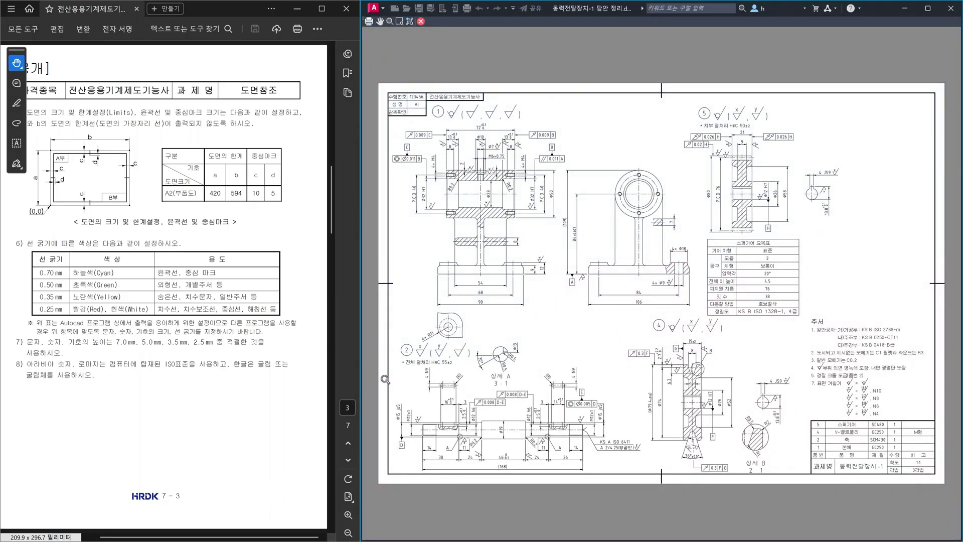
{"action": "key", "text": "Escape"}
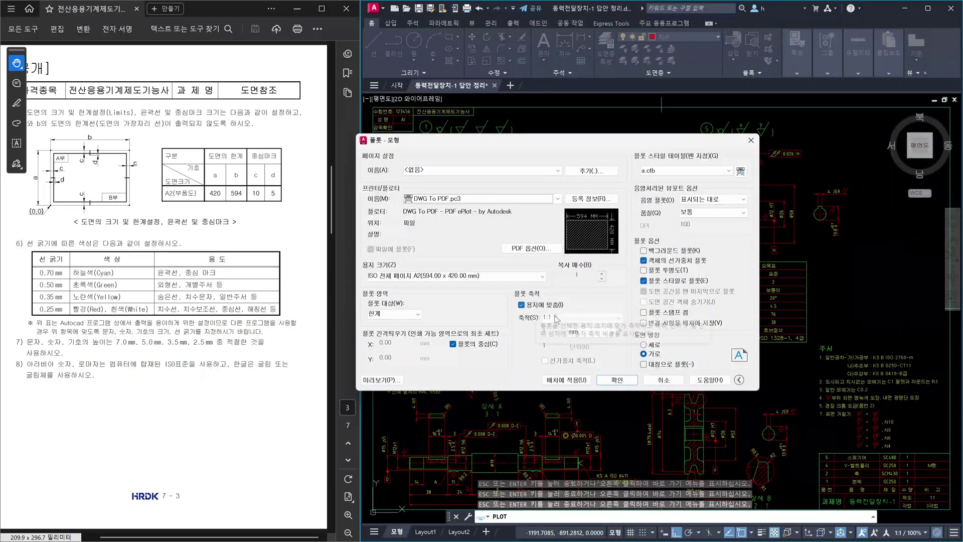
Turn off fit-to-paper (용지에 맞춤) for the A2 plot so its scale is set to 1:1.
{"action": "left_click", "coordinate": [537, 305]}
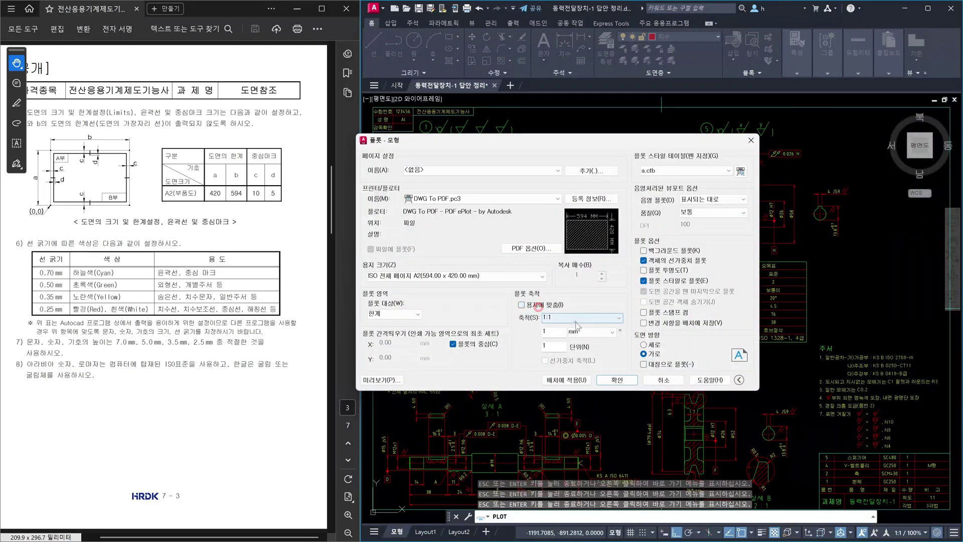
{"action": "left_click", "coordinate": [577, 320]}
{"action": "left_click", "coordinate": [575, 322]}
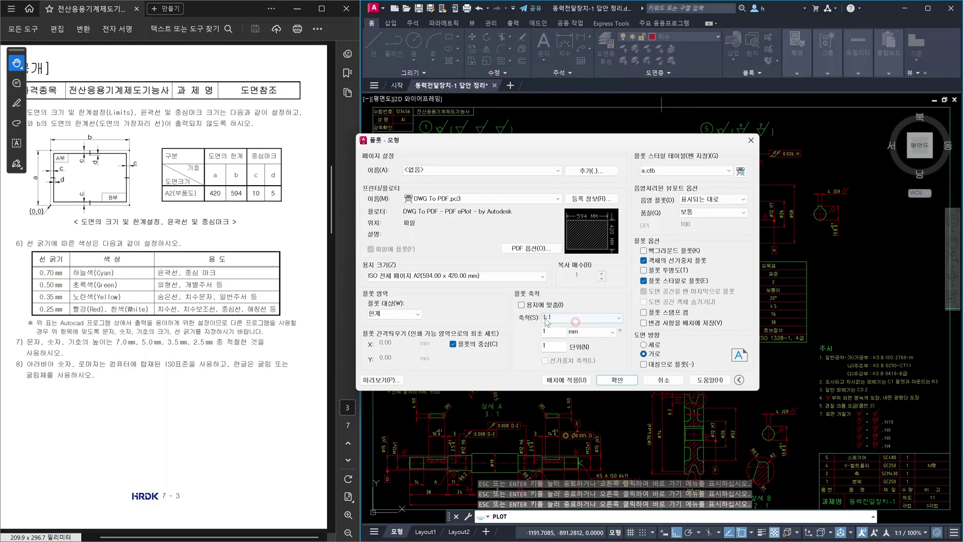
{"action": "left_click", "coordinate": [521, 305]}
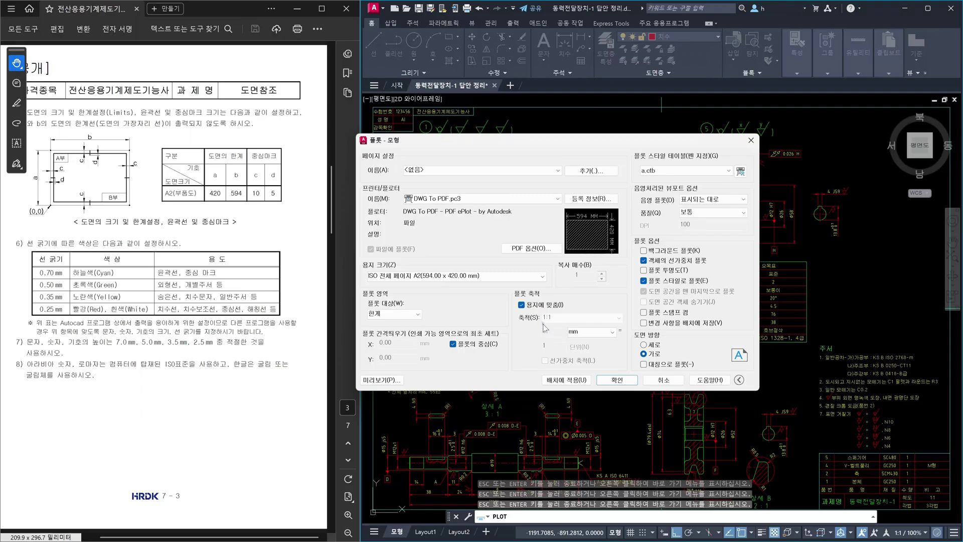
{"action": "left_click", "coordinate": [522, 305]}
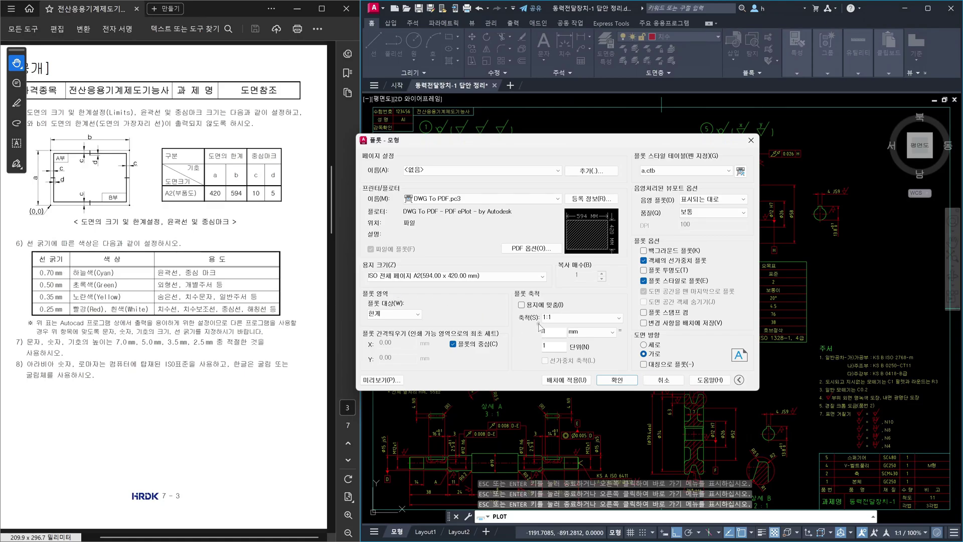
Change the paper size to ISO 전체 페이지 A3(420.00 x 297.00 mm) and fit the plot to the paper (용지에 맞춤).
{"action": "left_click", "coordinate": [539, 278]}
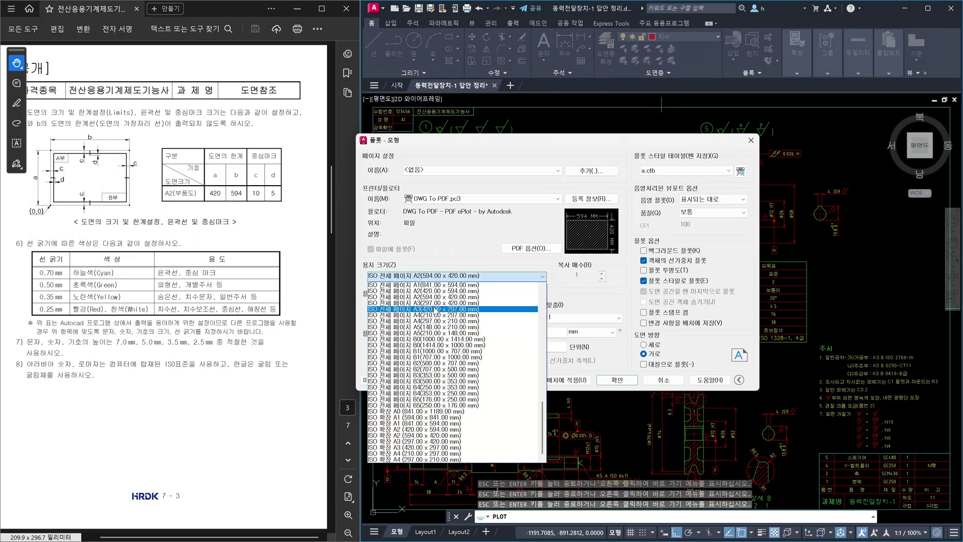
{"action": "left_click", "coordinate": [433, 308]}
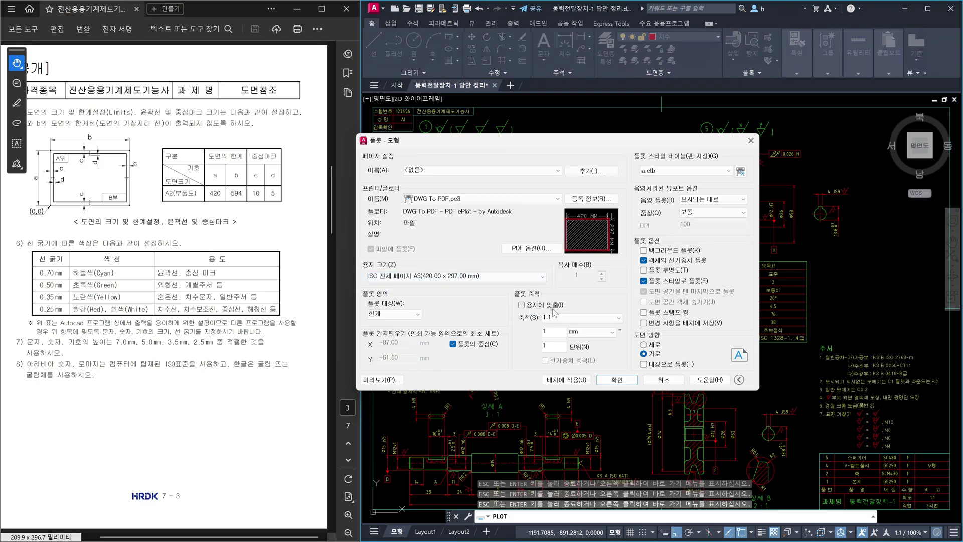
{"action": "left_click", "coordinate": [522, 305]}
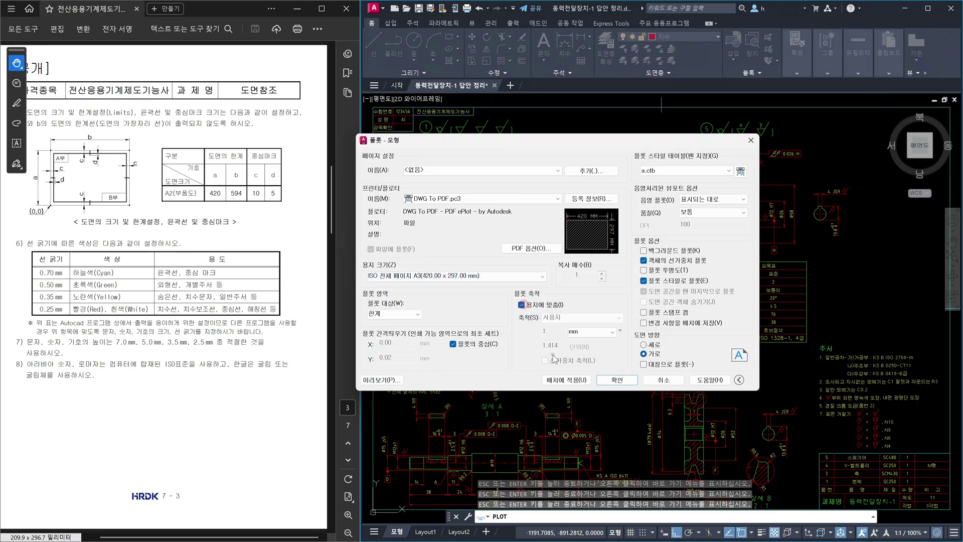
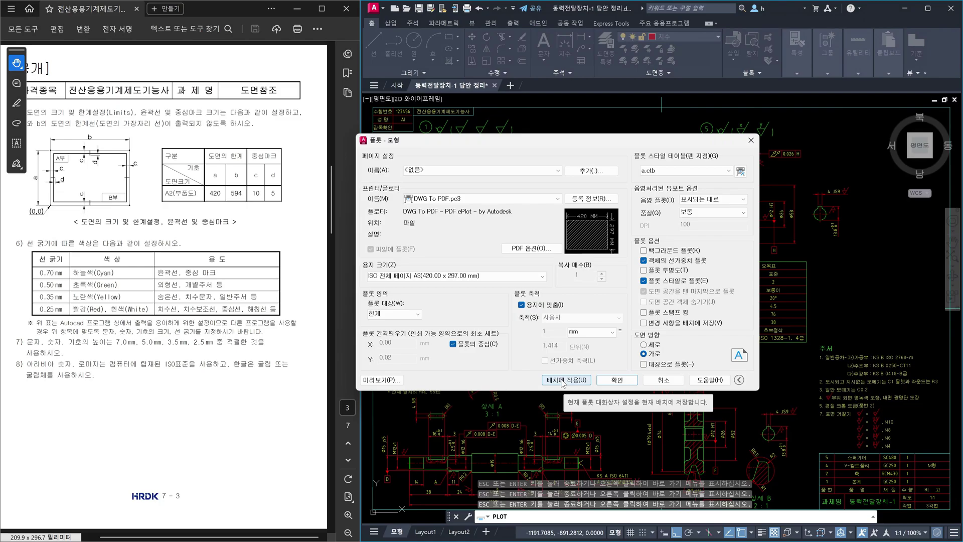
{"action": "mouse_move", "coordinate": [603, 143]}
{"action": "left_mouse_down"}
{"action": "mouse_move", "coordinate": [170, 227]}
{"action": "mouse_move", "coordinate": [173, 238]}
{"action": "left_mouse_up"}
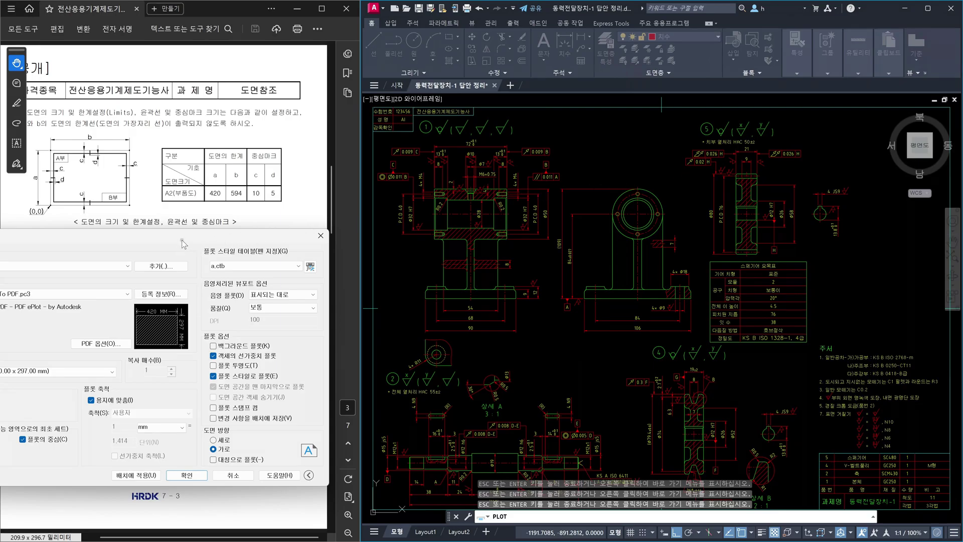
{"action": "left_click_drag", "start_coordinate": [183, 238], "coordinate": [705, 155]}
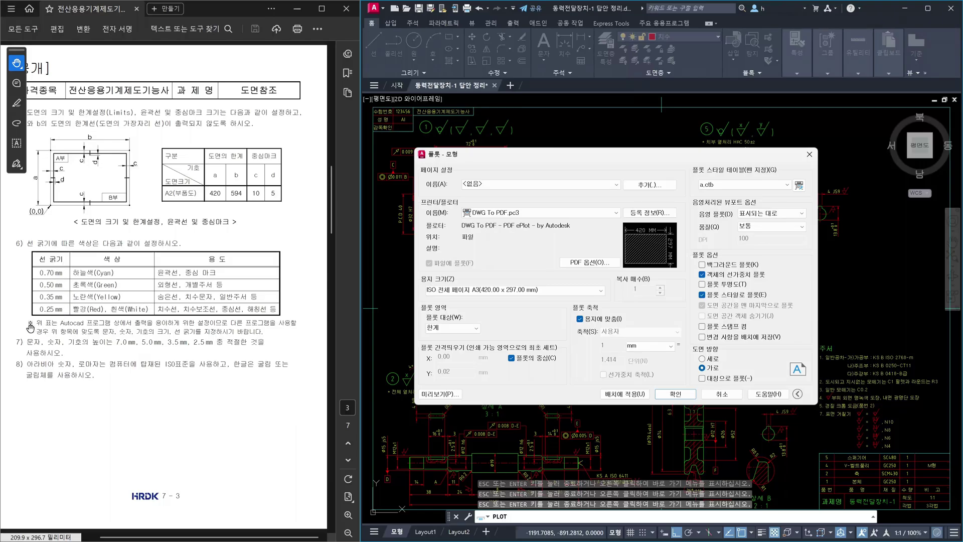
Edit the a.ctb plot style table and set the lineweight of 색상 3 (green) to 0.5000 mm.
{"action": "left_click", "coordinate": [744, 185]}
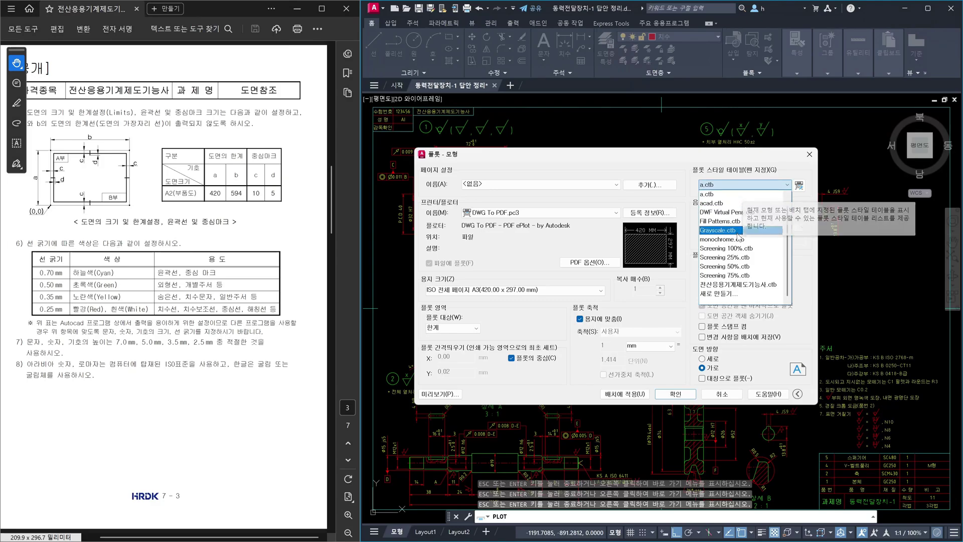
{"action": "left_click", "coordinate": [722, 194]}
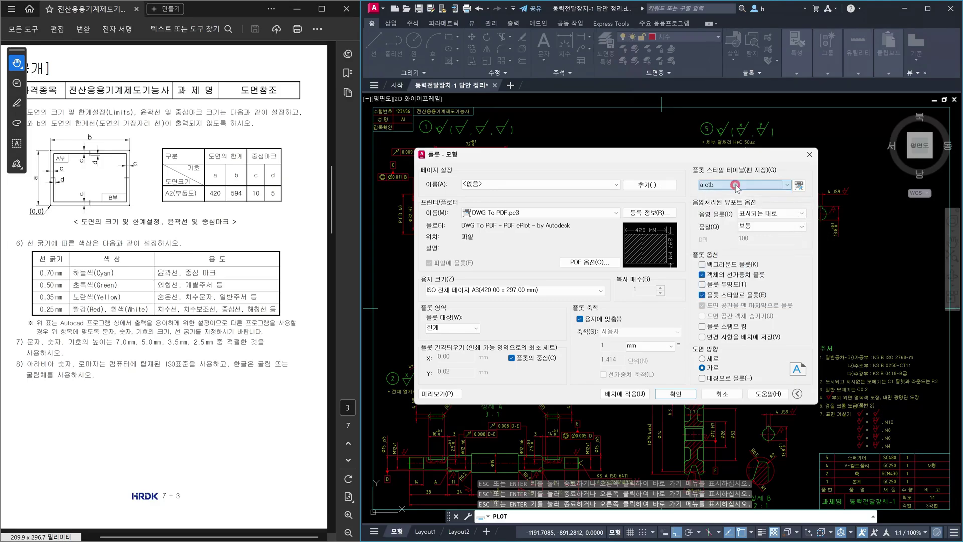
{"action": "left_click", "coordinate": [799, 185]}
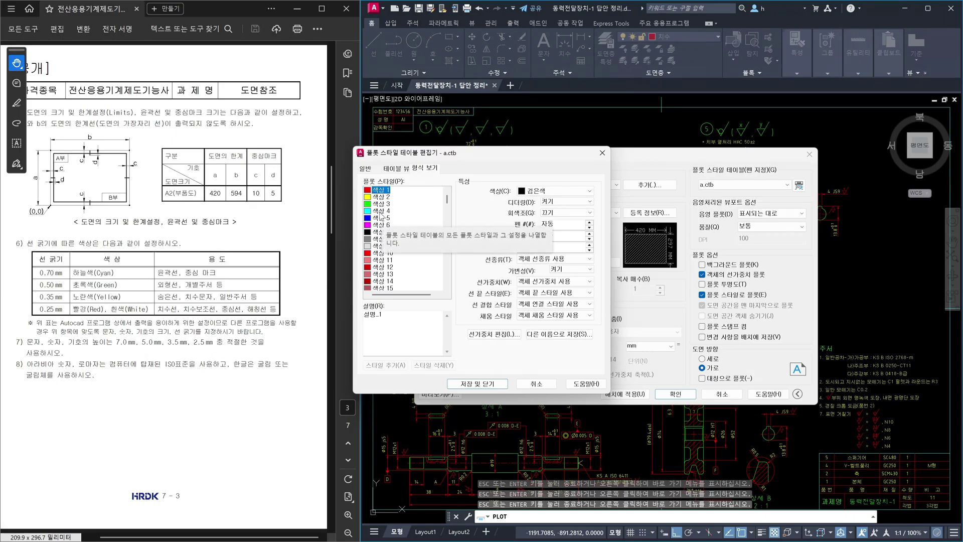
{"action": "left_click", "coordinate": [380, 213]}
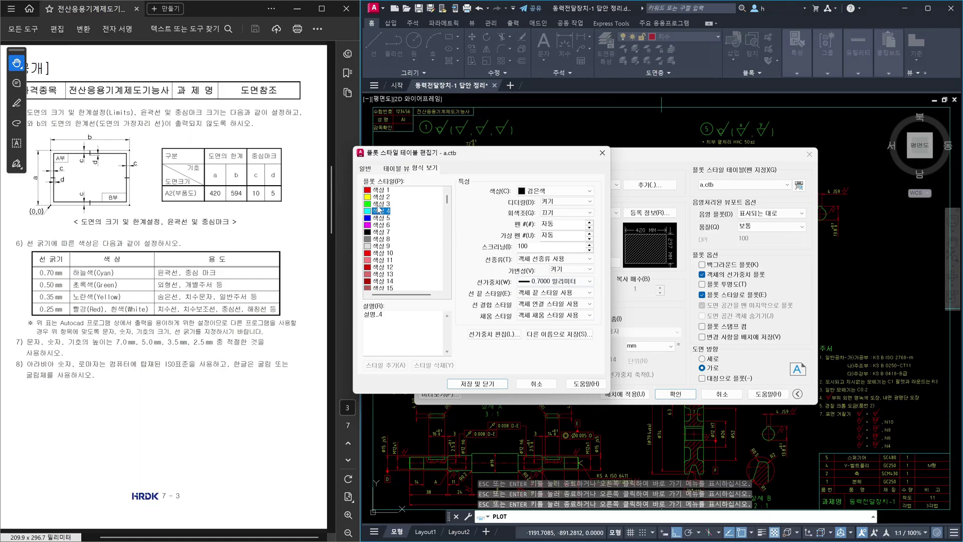
{"action": "left_click", "coordinate": [379, 204]}
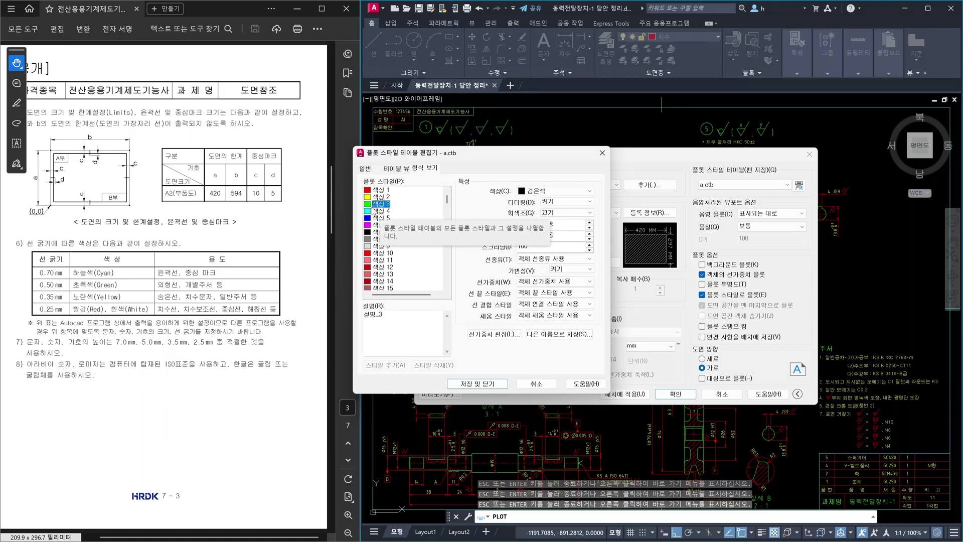
{"action": "left_click", "coordinate": [561, 282]}
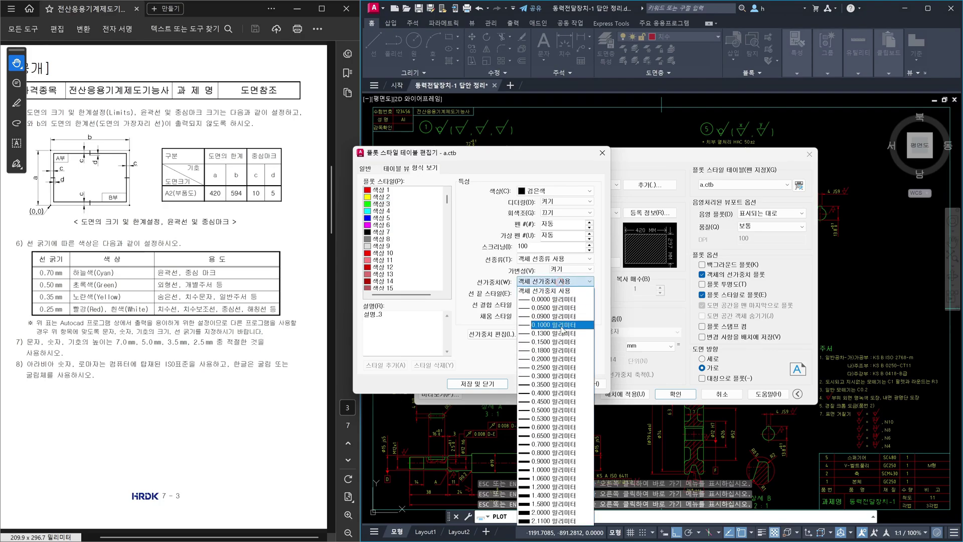
{"action": "left_click", "coordinate": [555, 409]}
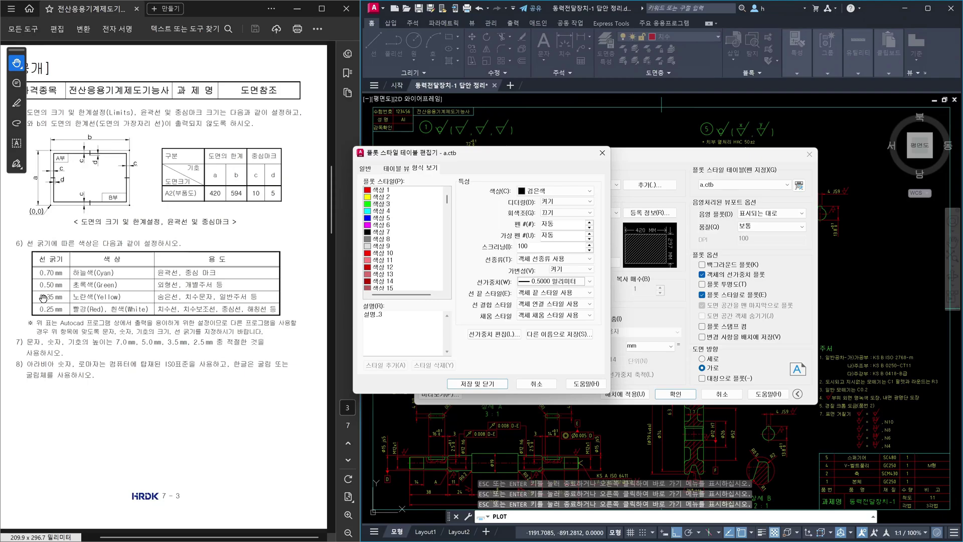
Set the lineweight of 색상 2 (yellow) to 0.3500 mm in the a.ctb plot style table.
{"action": "left_click", "coordinate": [387, 198]}
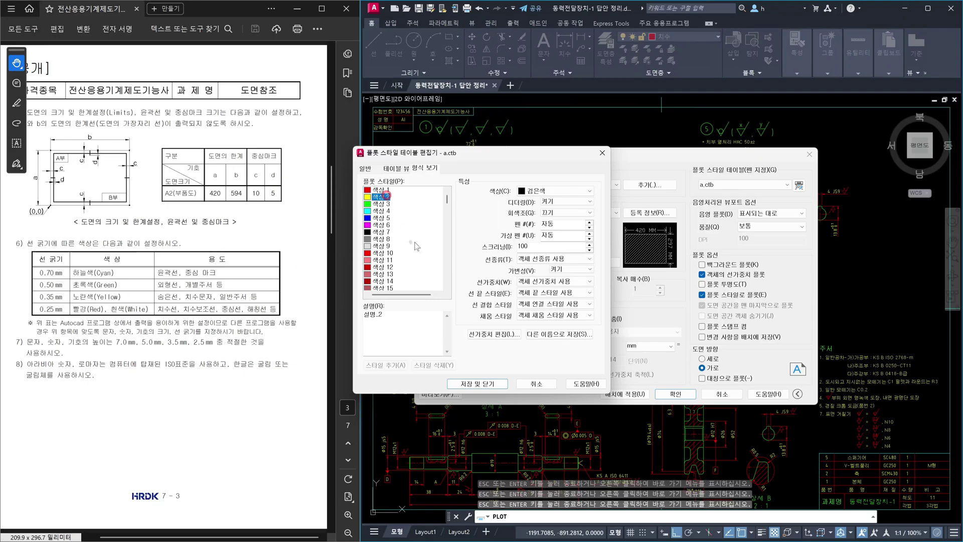
{"action": "left_click", "coordinate": [583, 293]}
{"action": "left_click", "coordinate": [583, 293]}
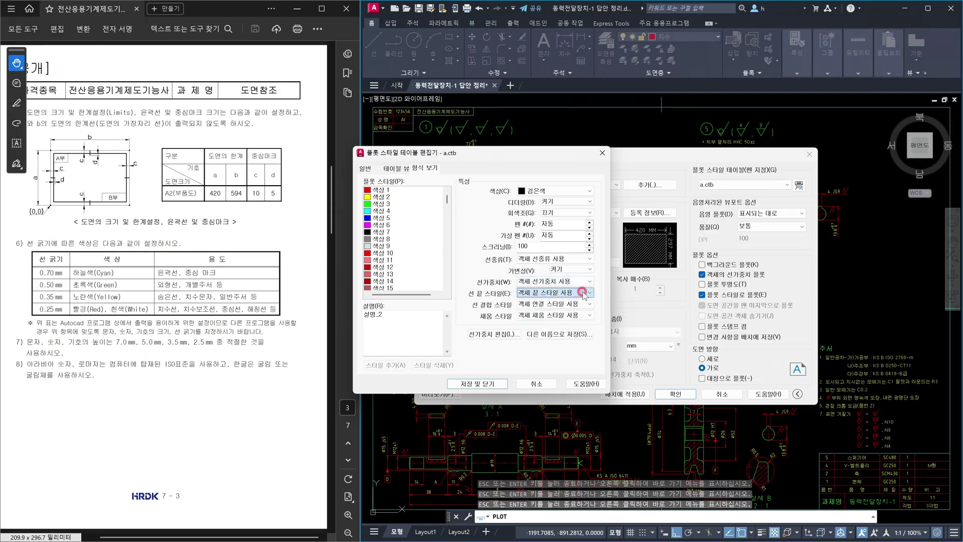
{"action": "left_click", "coordinate": [572, 281]}
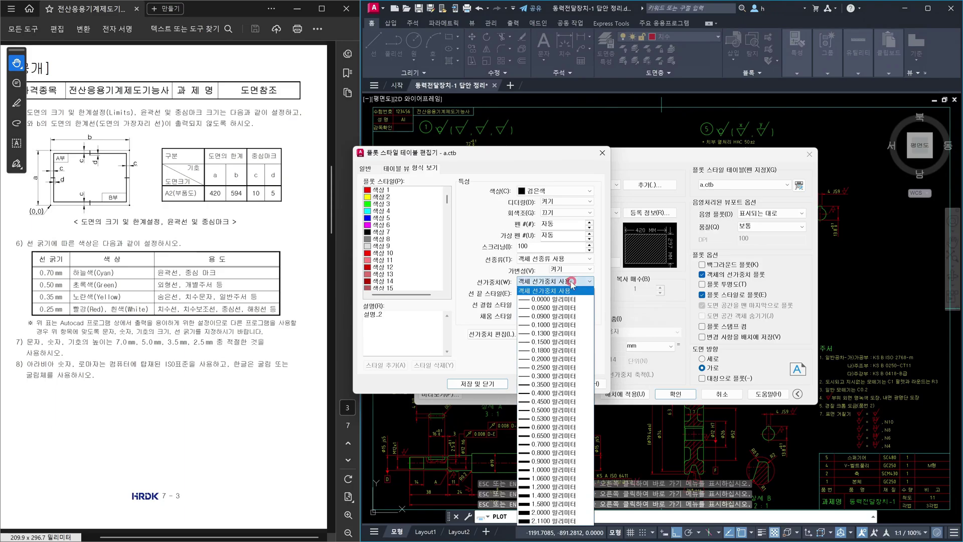
{"action": "left_click", "coordinate": [546, 385]}
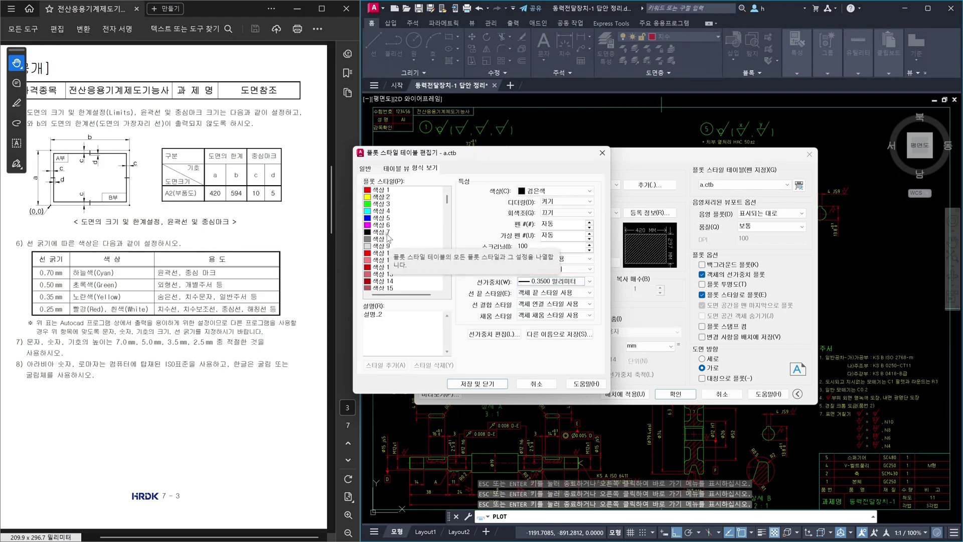
Set the lineweight of 색상 1 (red) and 색상 7 (white) together to 0.2500 mm and save the a.ctb table.
{"action": "left_click", "coordinate": [380, 191]}
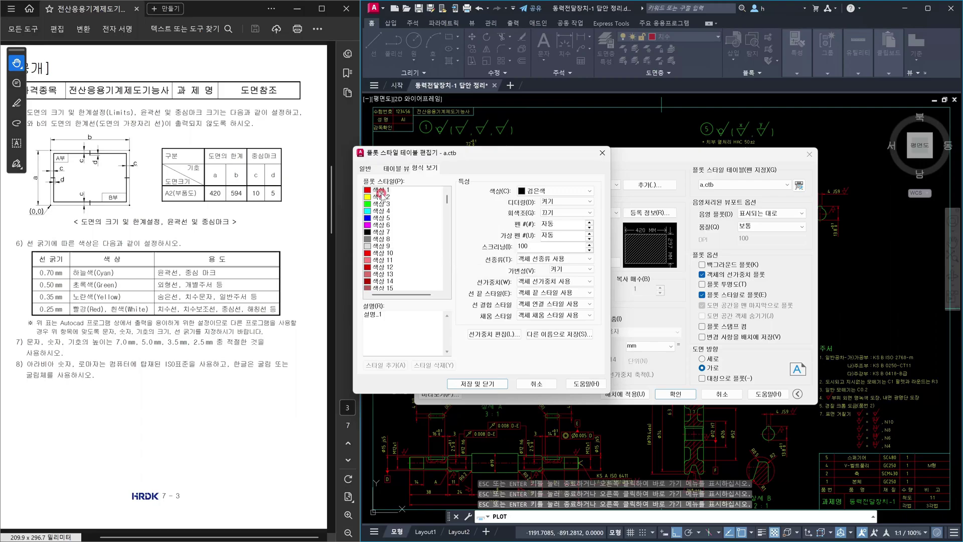
{"action": "left_click", "coordinate": [580, 282]}
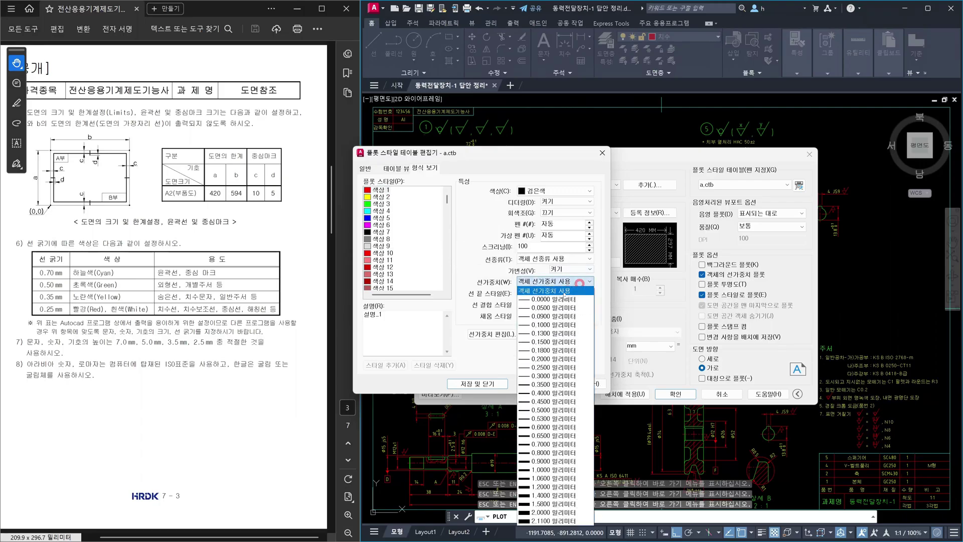
{"action": "left_click", "coordinate": [386, 192]}
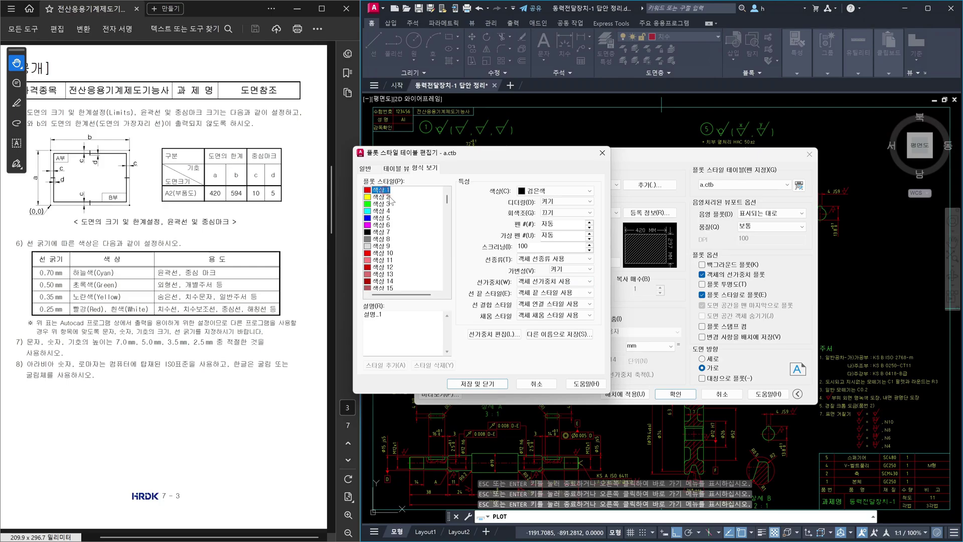
{"action": "left_click", "coordinate": [384, 233], "text": "ctrl"}
{"action": "left_click", "coordinate": [575, 282]}
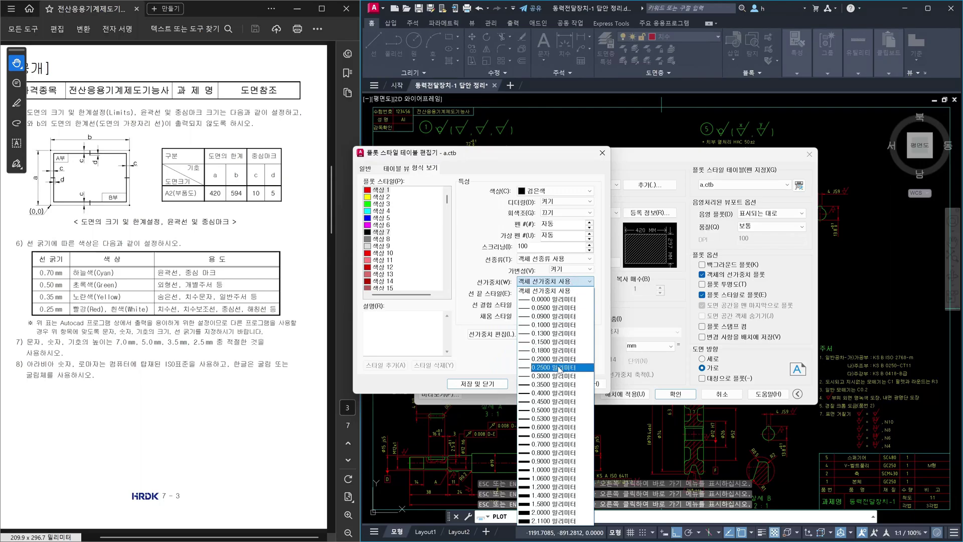
{"action": "left_click", "coordinate": [559, 368]}
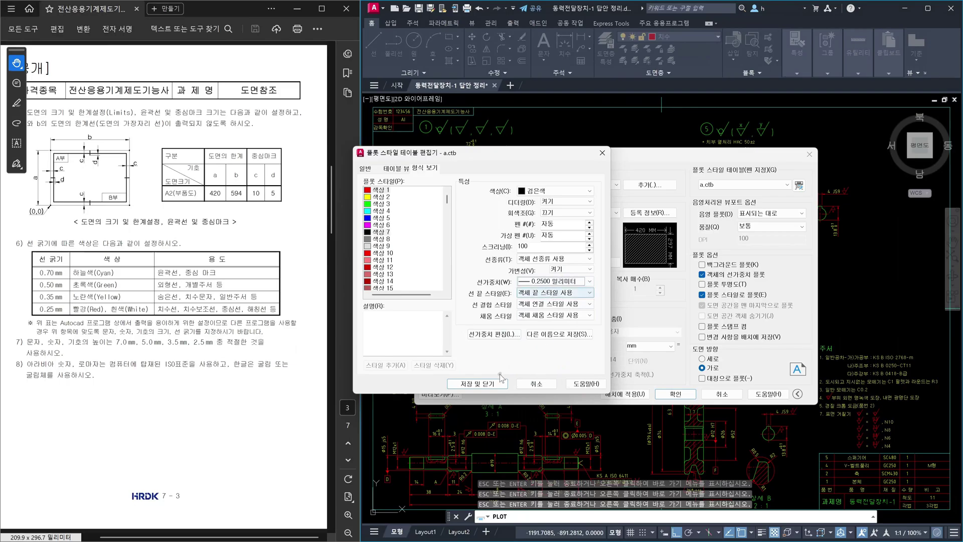
{"action": "left_click", "coordinate": [486, 386]}
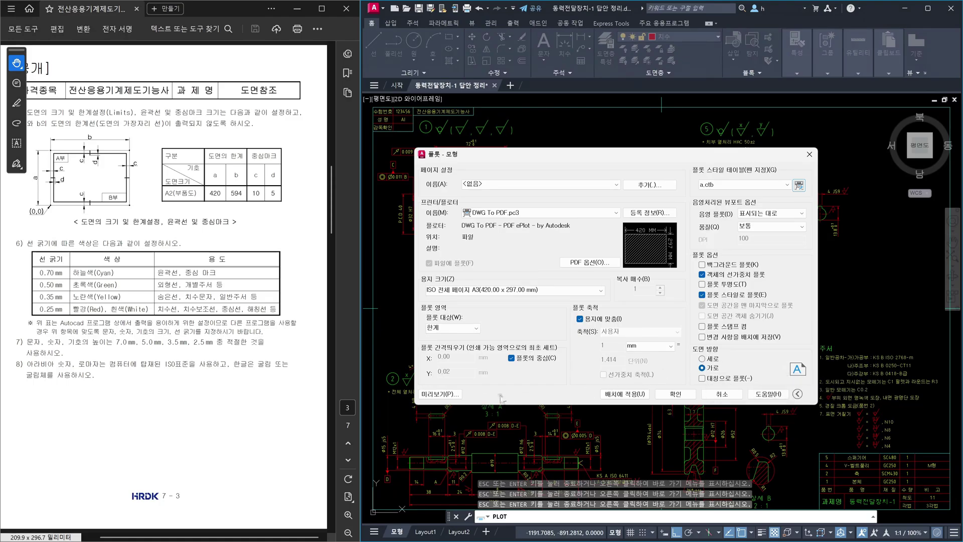
Preview the landscape A3 plot to check the line thicknesses, and return to the plot settings.
{"action": "left_click", "coordinate": [449, 396]}
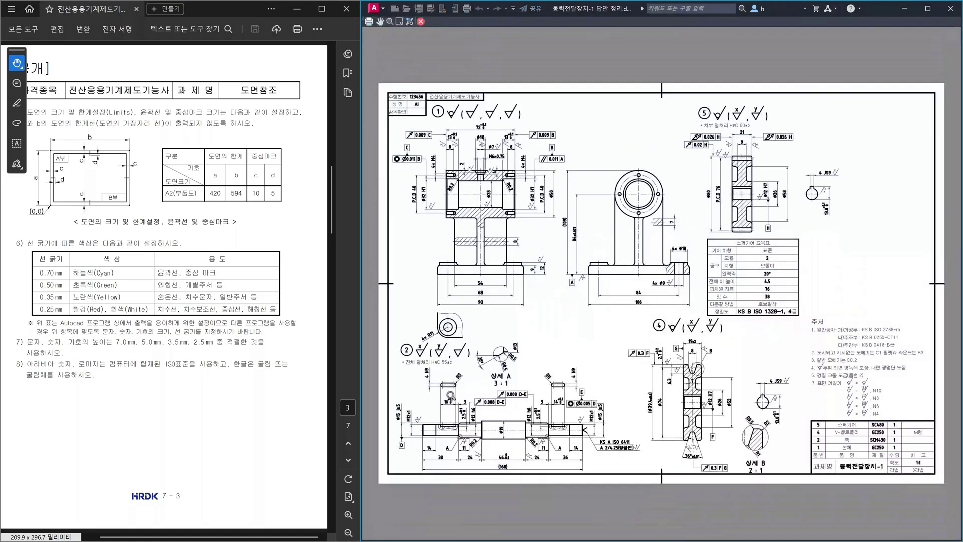
{"action": "key", "text": "Escape"}
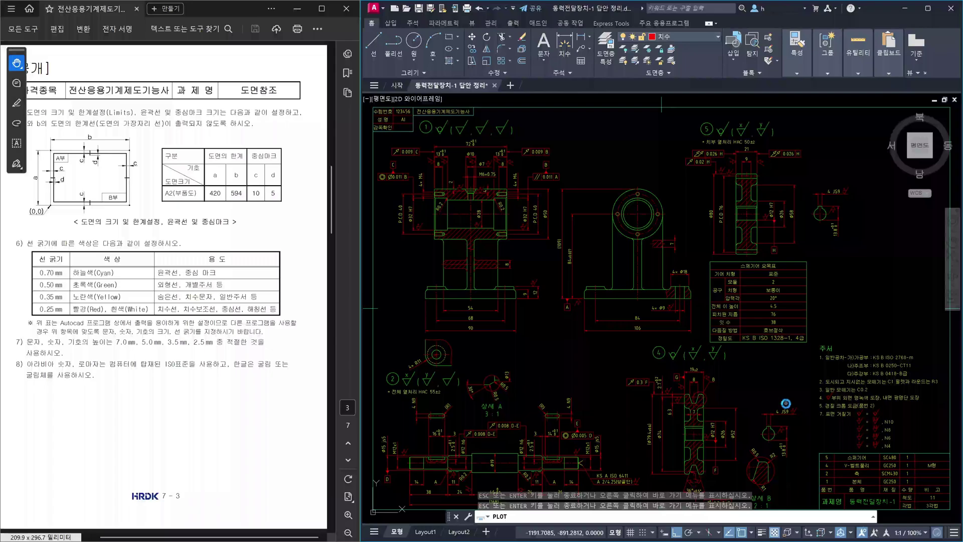
Preview the plot in portrait orientation (세로), and set the orientation back to landscape (가로).
{"action": "left_click", "coordinate": [702, 358]}
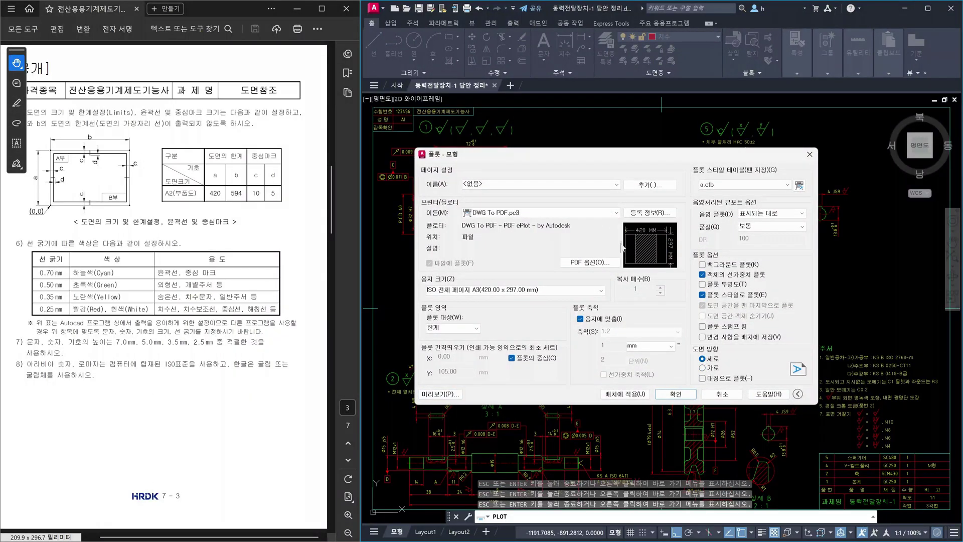
{"action": "left_click", "coordinate": [441, 394]}
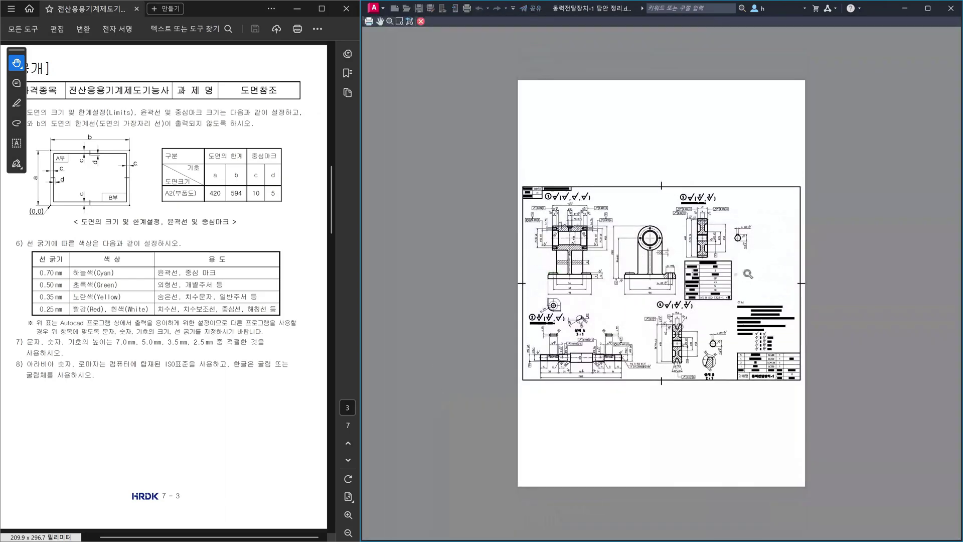
{"action": "key", "text": "Escape"}
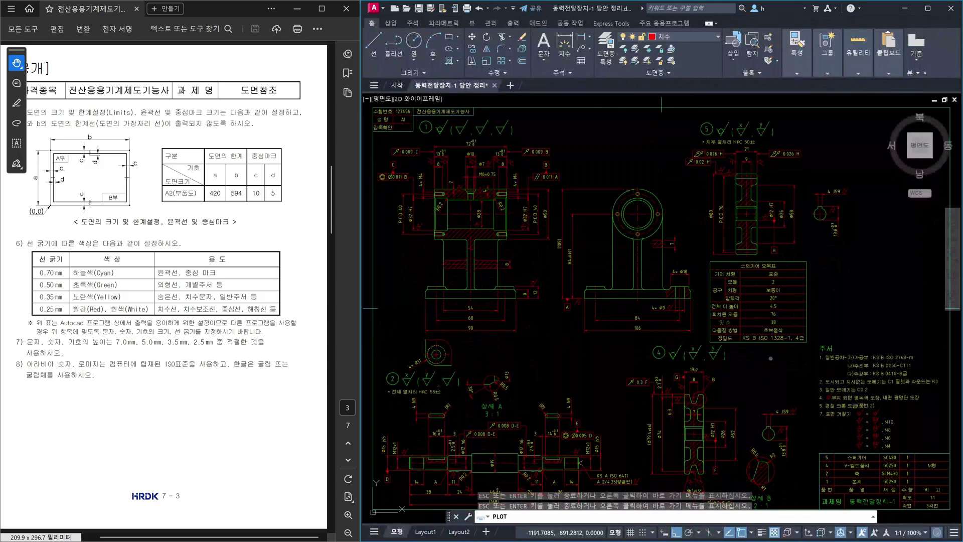
{"action": "left_click", "coordinate": [703, 368]}
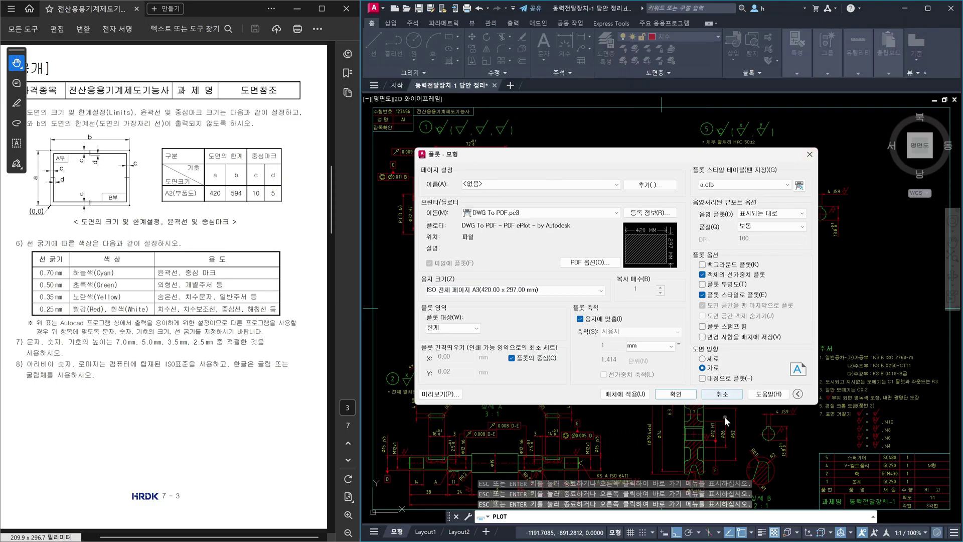
Apply the plot settings to the layout, start the PDF output, and leave it without saving a file.
{"action": "left_click", "coordinate": [641, 396]}
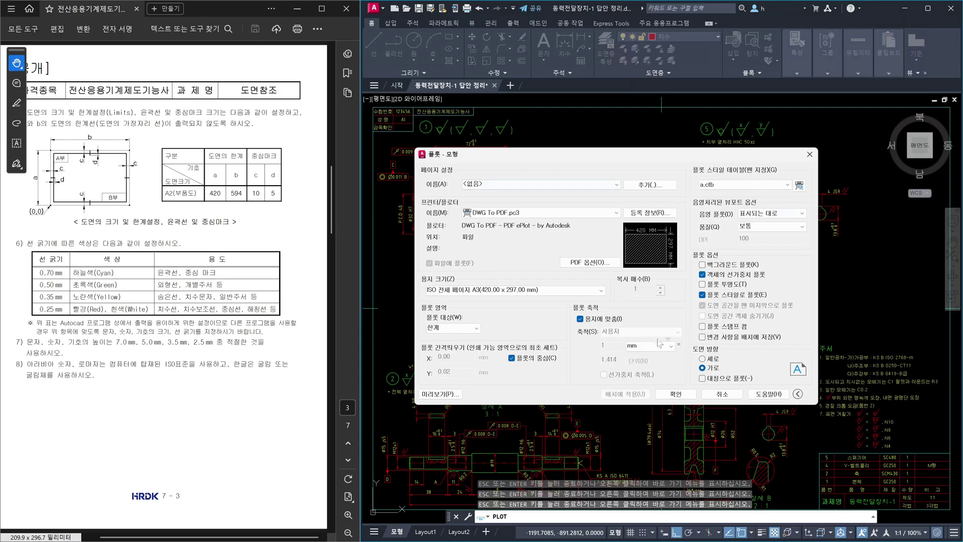
{"action": "left_click", "coordinate": [674, 394]}
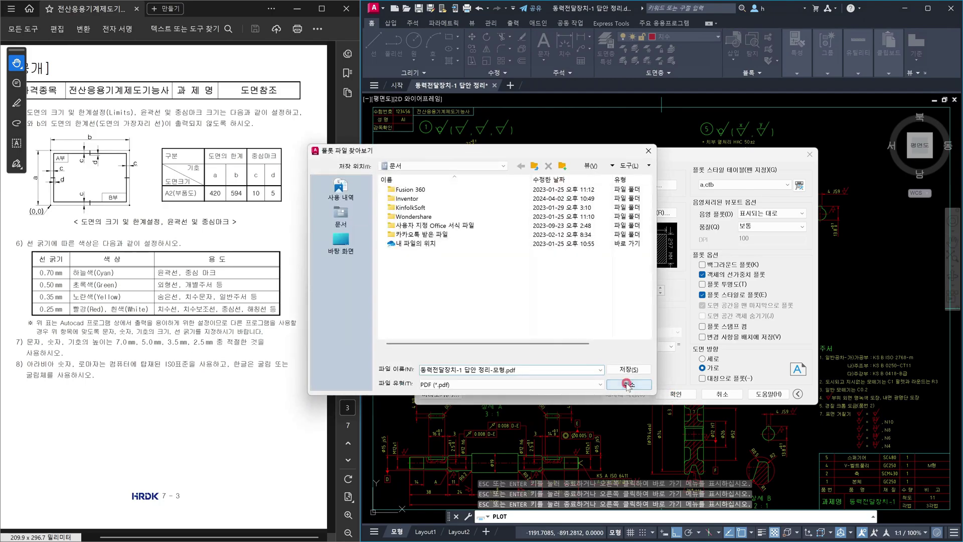
{"action": "left_click", "coordinate": [629, 384]}
{"action": "left_click", "coordinate": [810, 155]}
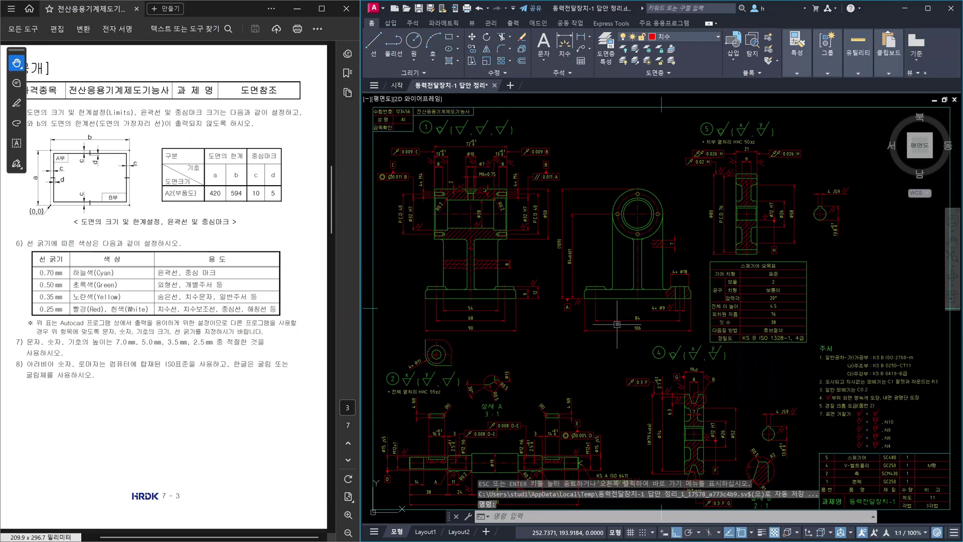
Review the colours and lineweights of the drawing's layers in the layer properties manager and close it.
{"action": "type", "text": "LA"}
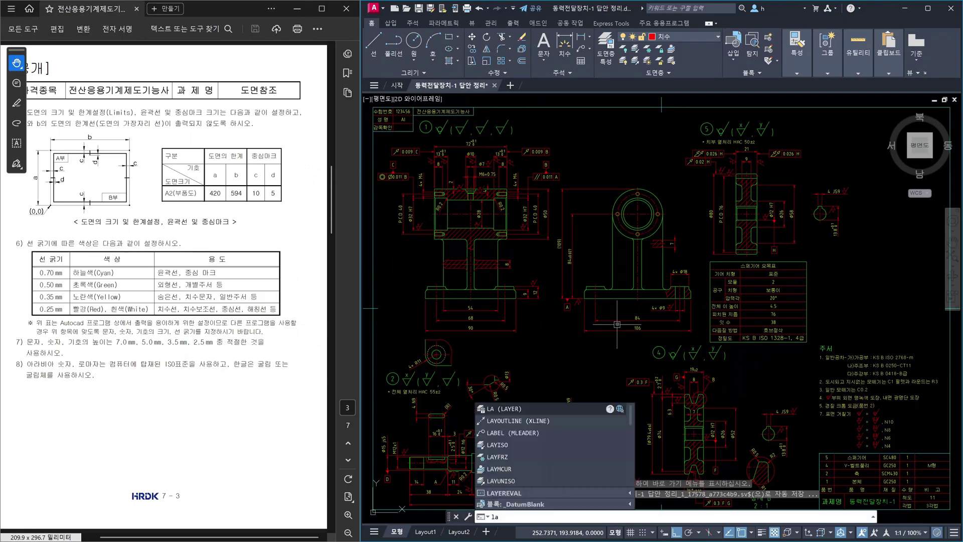
{"action": "key", "text": "Return"}
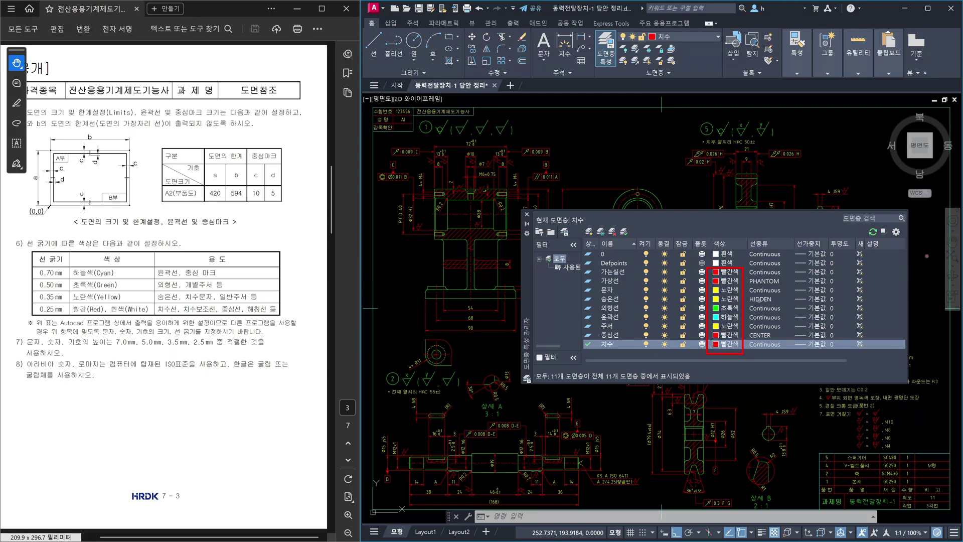
{"action": "left_click_drag", "start_coordinate": [792, 261], "coordinate": [841, 360]}
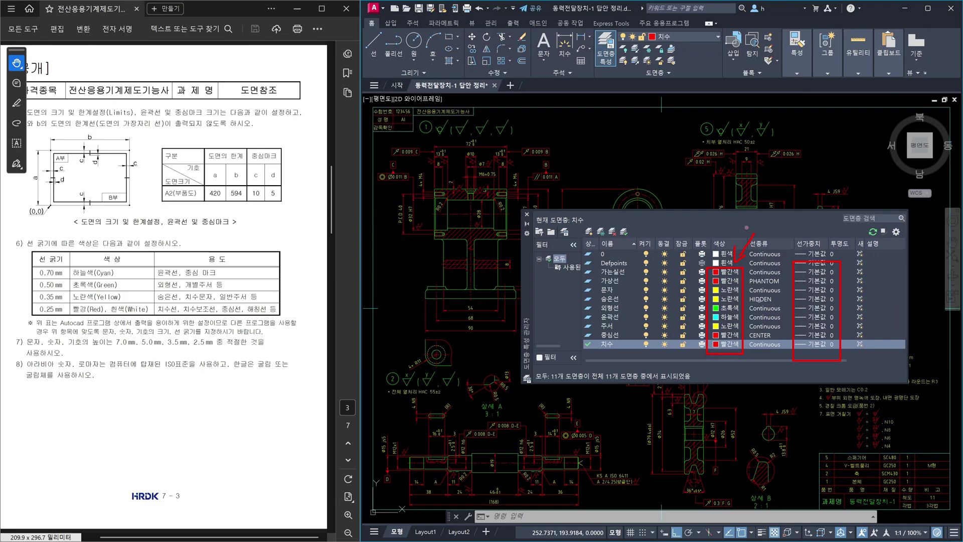
{"action": "mouse_move", "coordinate": [824, 225]}
{"action": "left_mouse_down"}
{"action": "mouse_move", "coordinate": [814, 244]}
{"action": "mouse_move", "coordinate": [810, 227]}
{"action": "mouse_move", "coordinate": [802, 245]}
{"action": "mouse_move", "coordinate": [799, 236]}
{"action": "left_mouse_up"}
{"action": "mouse_move", "coordinate": [828, 233]}
{"action": "left_mouse_down"}
{"action": "mouse_move", "coordinate": [821, 253]}
{"action": "mouse_move", "coordinate": [825, 242]}
{"action": "left_mouse_up"}
{"action": "left_click_drag", "start_coordinate": [680, 240], "coordinate": [703, 254]}
{"action": "key", "text": "Escape"}
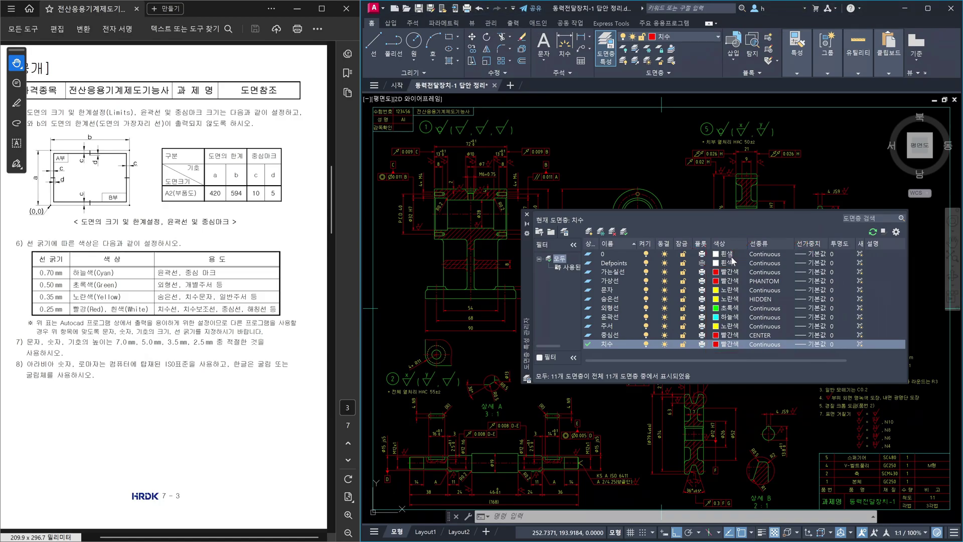
{"action": "left_click", "coordinate": [527, 215]}
Try the 객체 선가중치 사용 lineweight on all colours of the a.ctb plot style table, and discard the changes.
{"action": "mouse_move", "coordinate": [632, 297]}
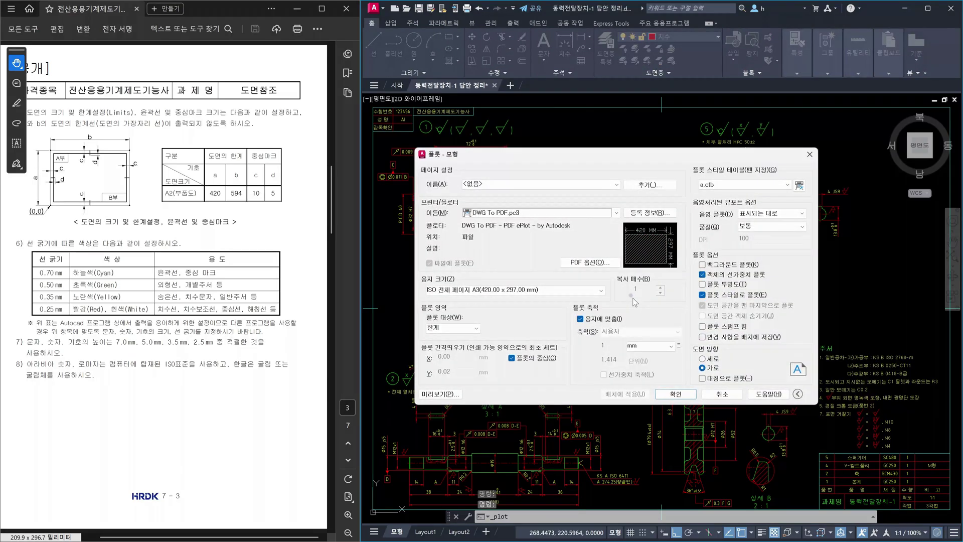
{"action": "left_click", "coordinate": [798, 185]}
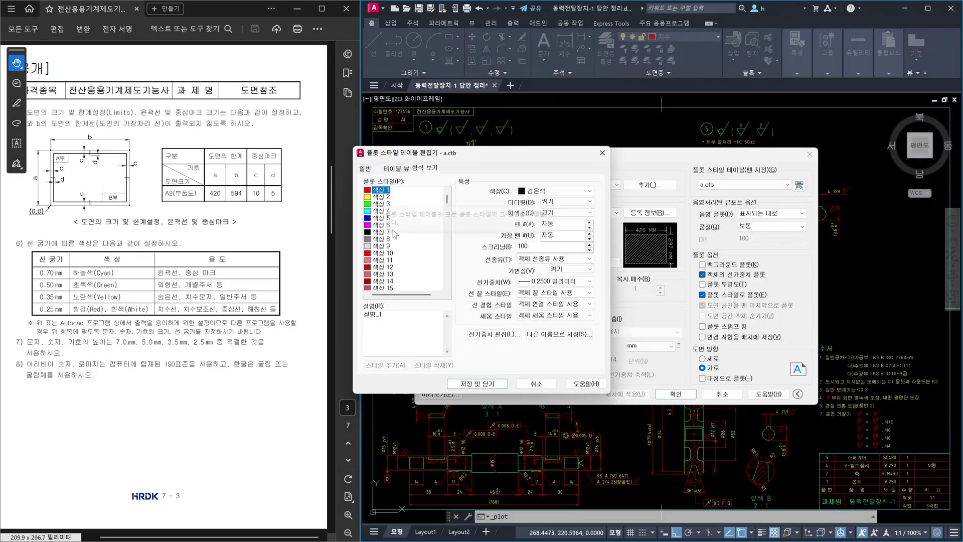
{"action": "left_click_drag", "start_coordinate": [447, 201], "coordinate": [447, 278]}
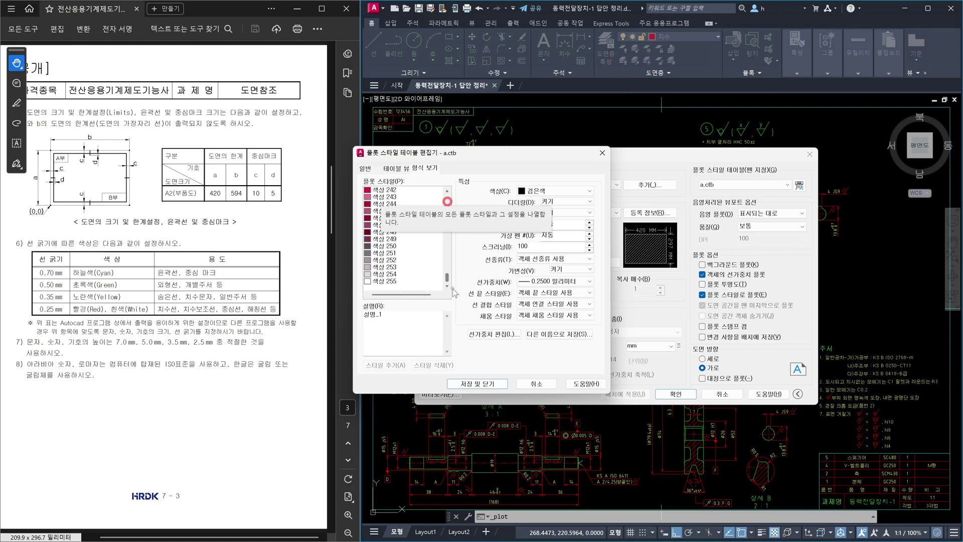
{"action": "left_click", "coordinate": [381, 281]}
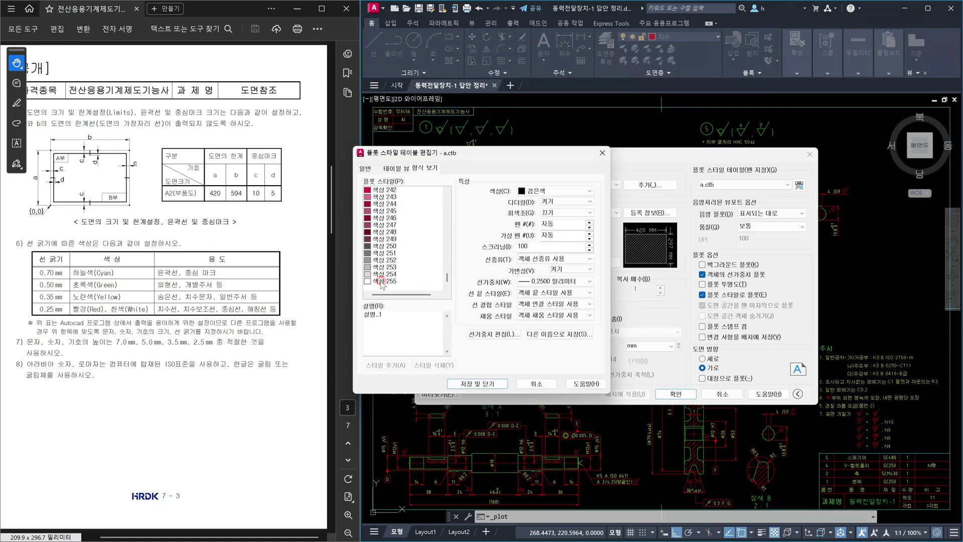
{"action": "left_click", "coordinate": [390, 282], "text": "shift"}
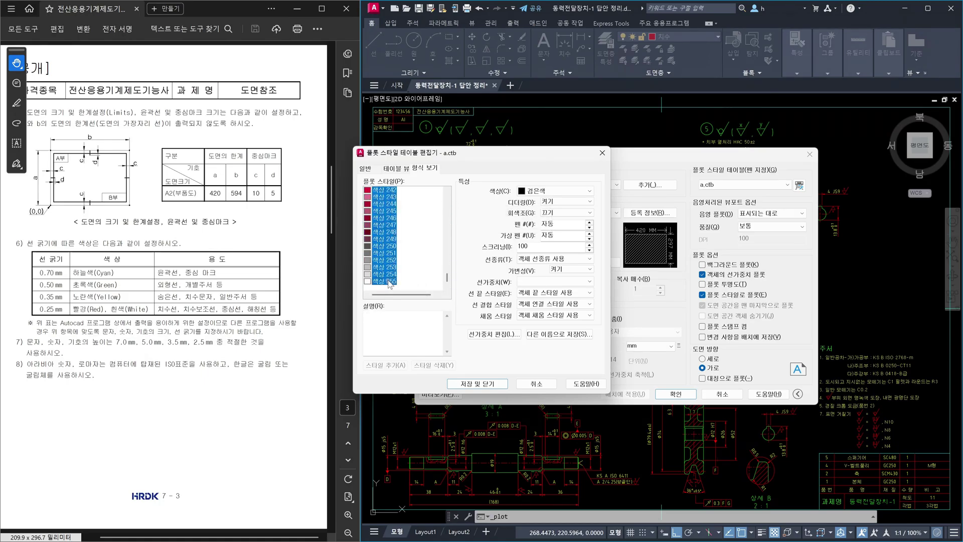
{"action": "left_click", "coordinate": [590, 282]}
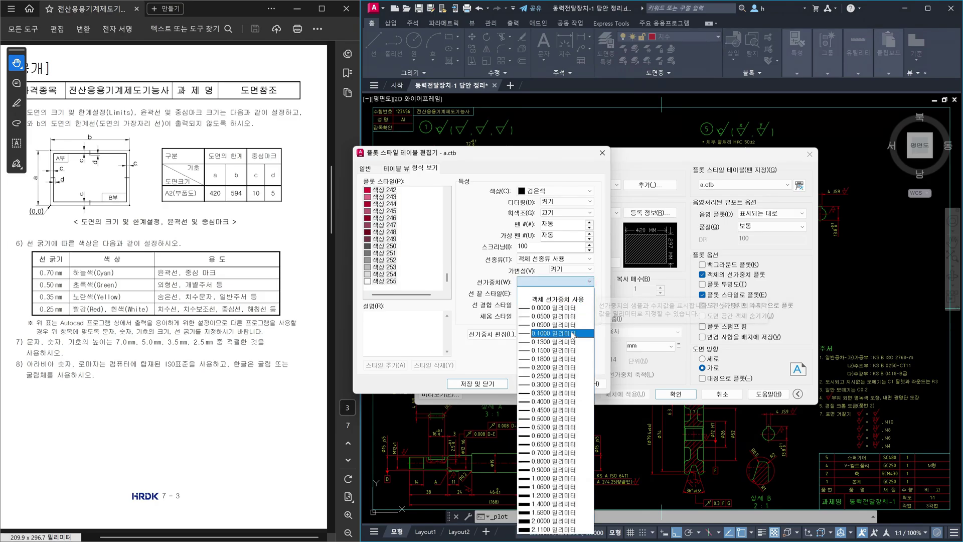
{"action": "left_click", "coordinate": [569, 302]}
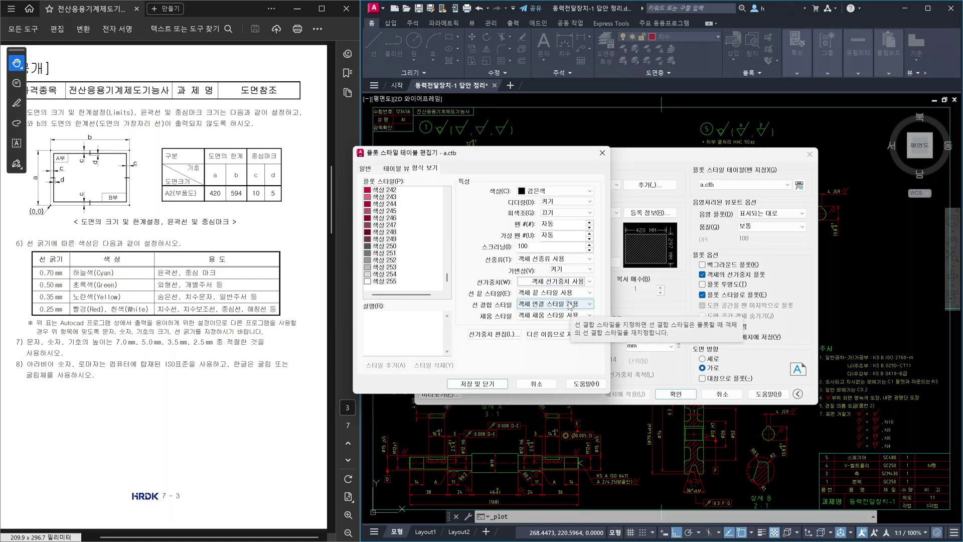
{"action": "left_click", "coordinate": [585, 282]}
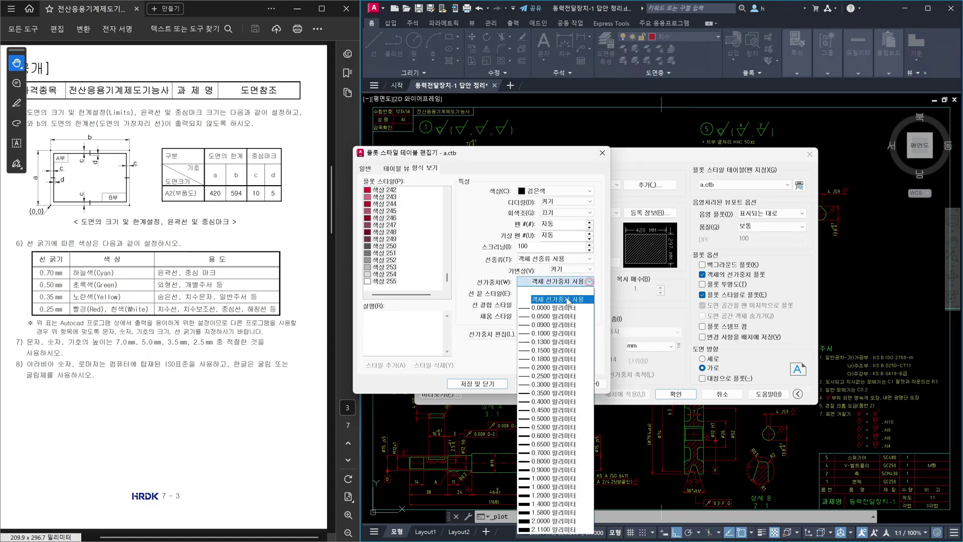
{"action": "left_click", "coordinate": [568, 300]}
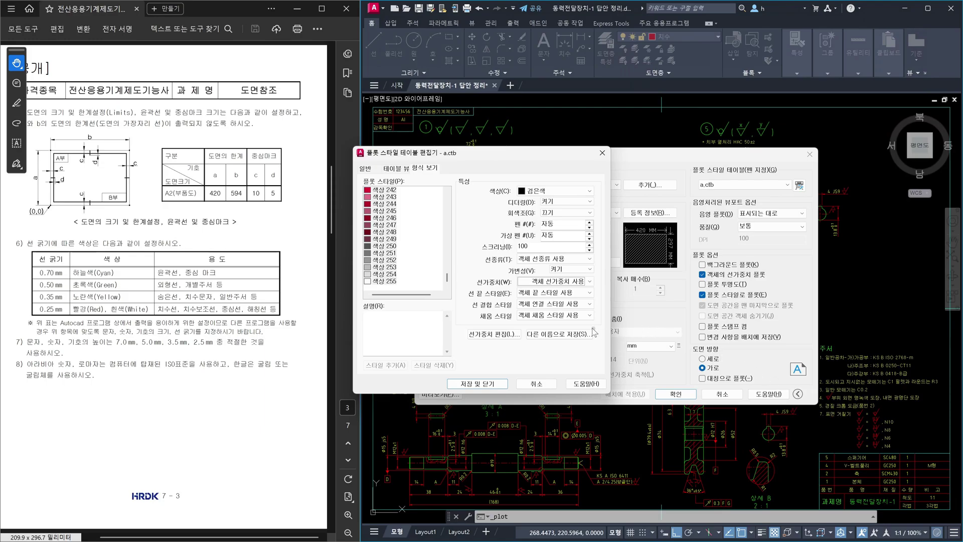
{"action": "left_click", "coordinate": [547, 384]}
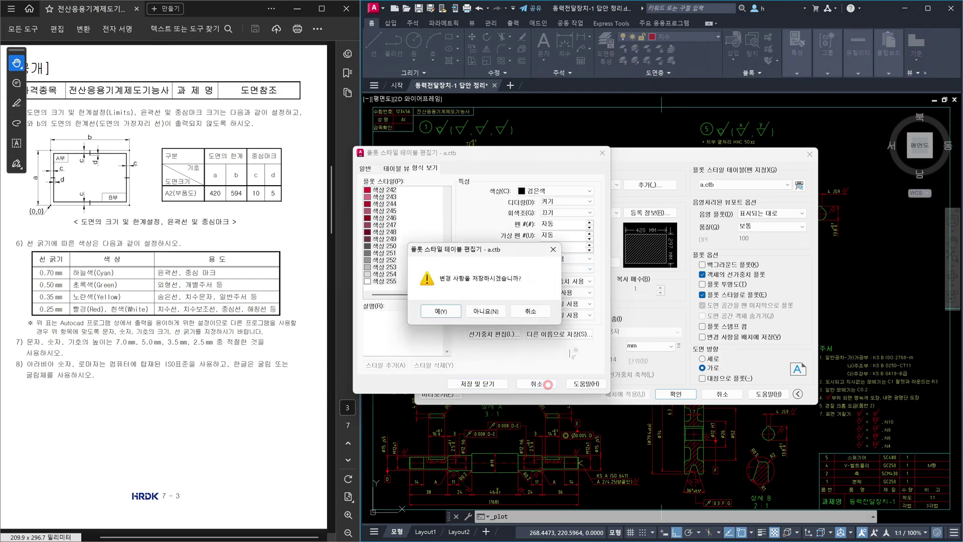
{"action": "left_click", "coordinate": [484, 310]}
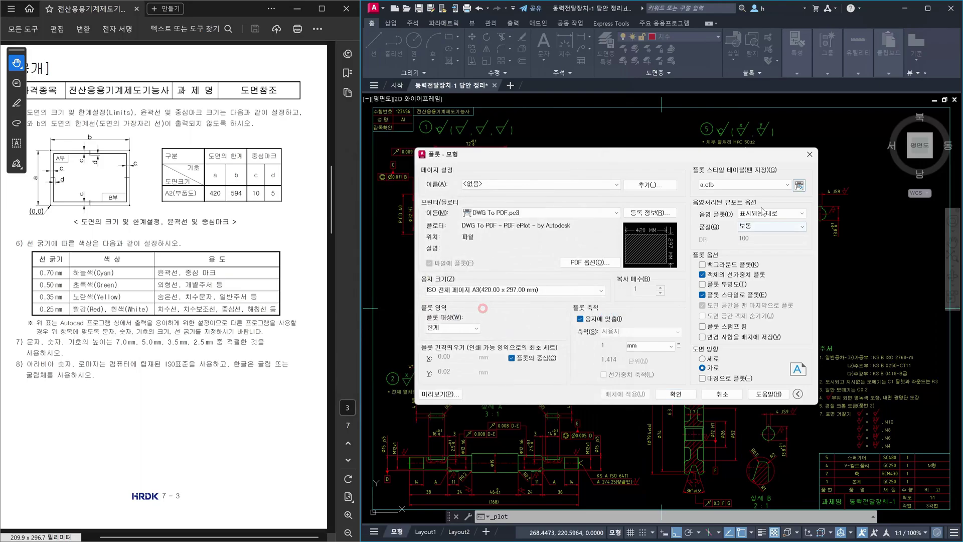
Check the lineweight of 색상 4 (cyan) in the a.ctb plot style table, and close the plot settings.
{"action": "left_click", "coordinate": [798, 185]}
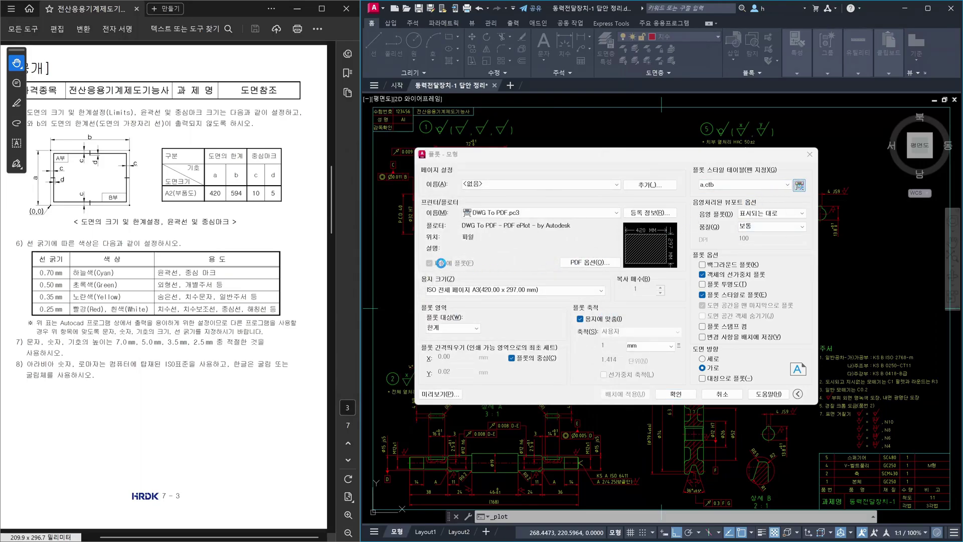
{"action": "left_click", "coordinate": [384, 211]}
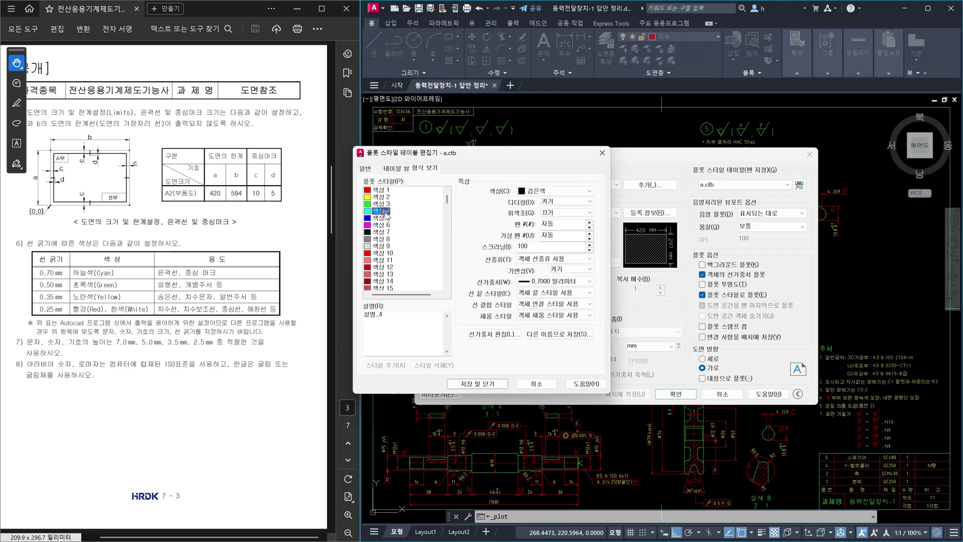
{"action": "left_click", "coordinate": [552, 382]}
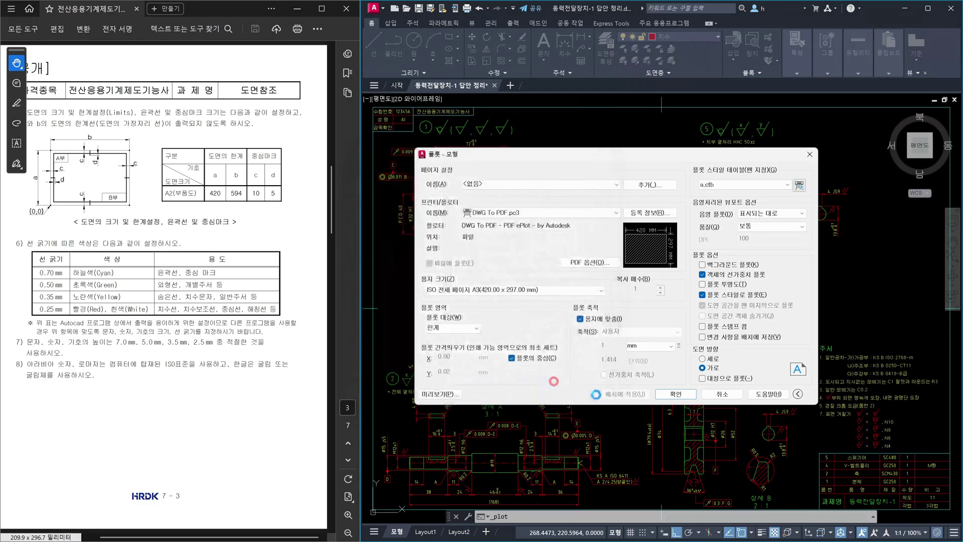
{"action": "left_click", "coordinate": [732, 396]}
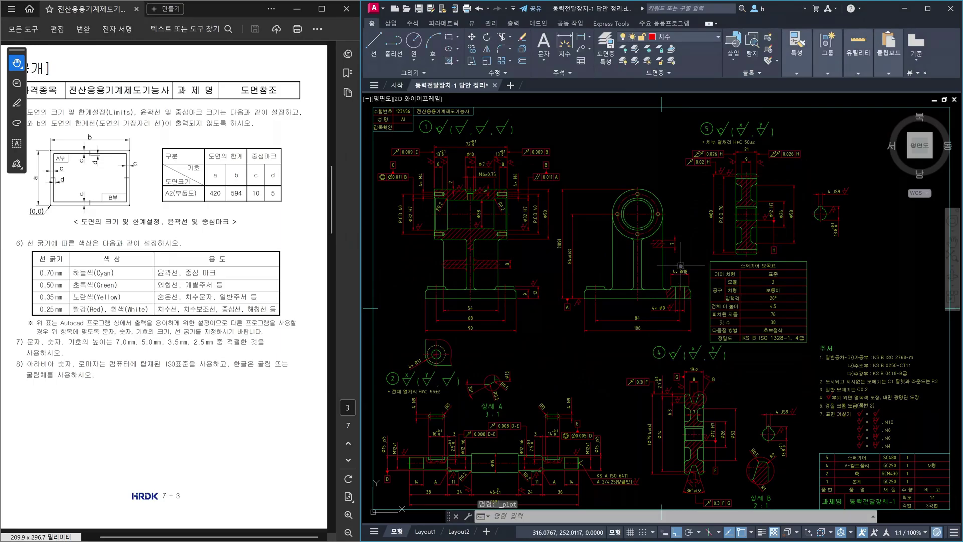
Create two new layers in the layer properties manager.
{"action": "type", "text": "la"}
{"action": "key", "text": "Return"}
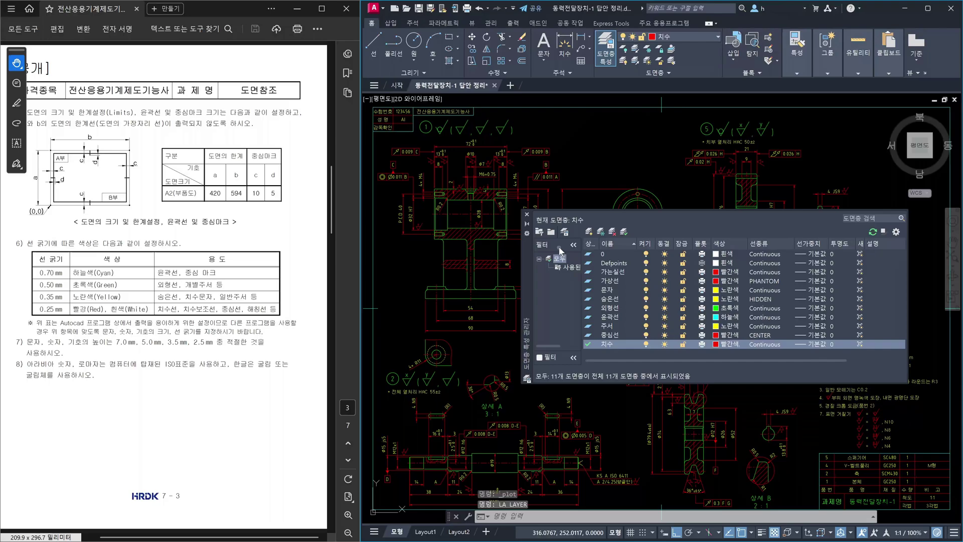
{"action": "left_click", "coordinate": [589, 232]}
{"action": "left_click", "coordinate": [589, 232]}
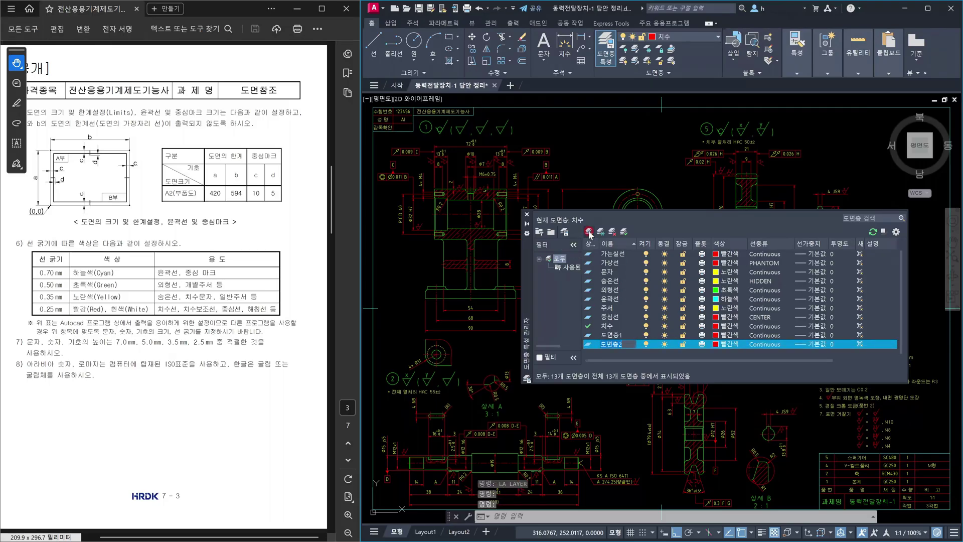
Set the colour of layer 도면층1 to index colour 11 and of layer 도면층2 to index colour 21.
{"action": "left_click", "coordinate": [736, 337]}
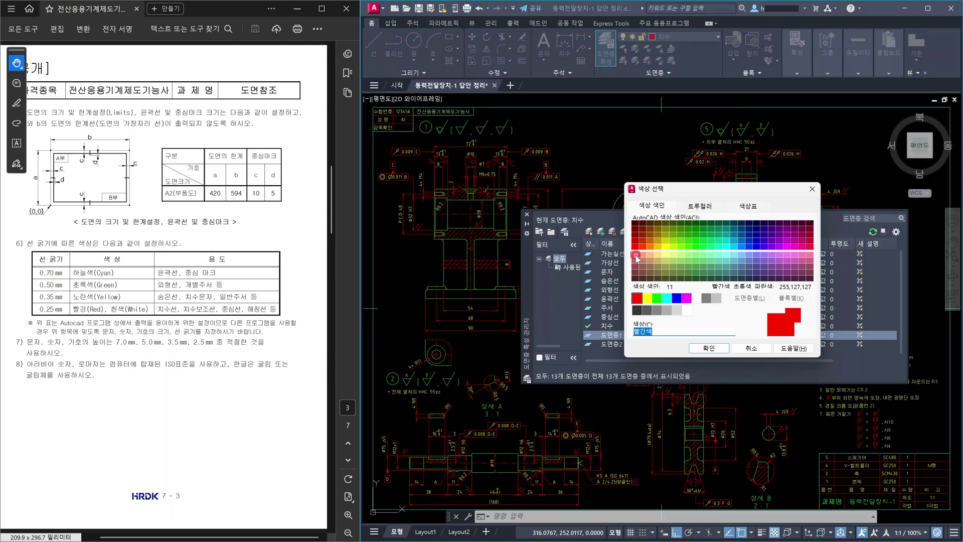
{"action": "left_click", "coordinate": [635, 255]}
{"action": "left_click", "coordinate": [708, 348]}
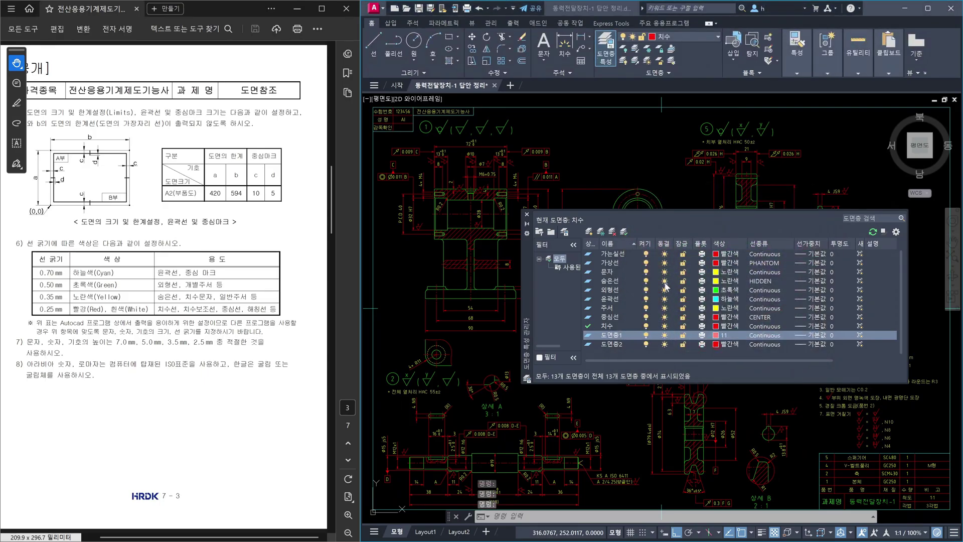
{"action": "left_click", "coordinate": [724, 344]}
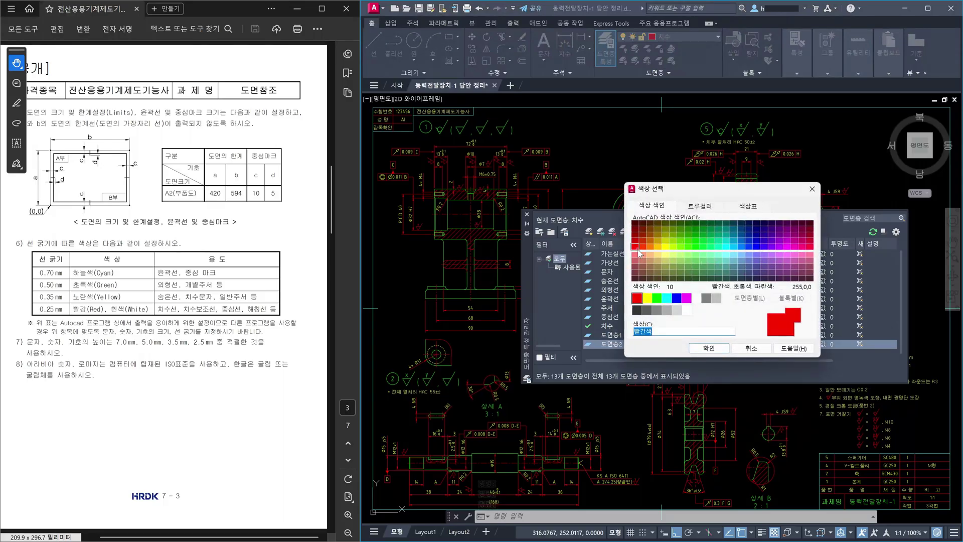
{"action": "left_click", "coordinate": [646, 257]}
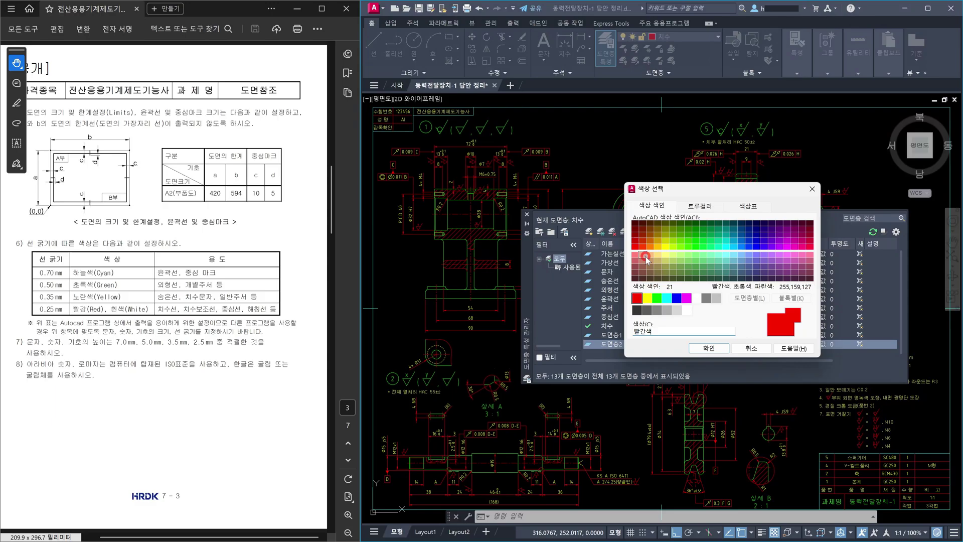
{"action": "left_click", "coordinate": [709, 347]}
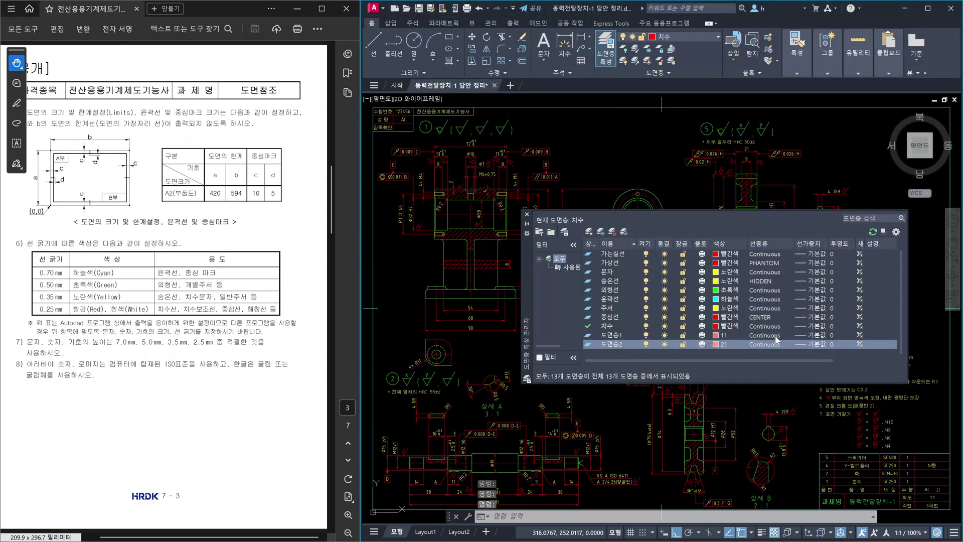
Set the lineweight of layer 도면층1 to 1.00 mm.
{"action": "left_click", "coordinate": [815, 335]}
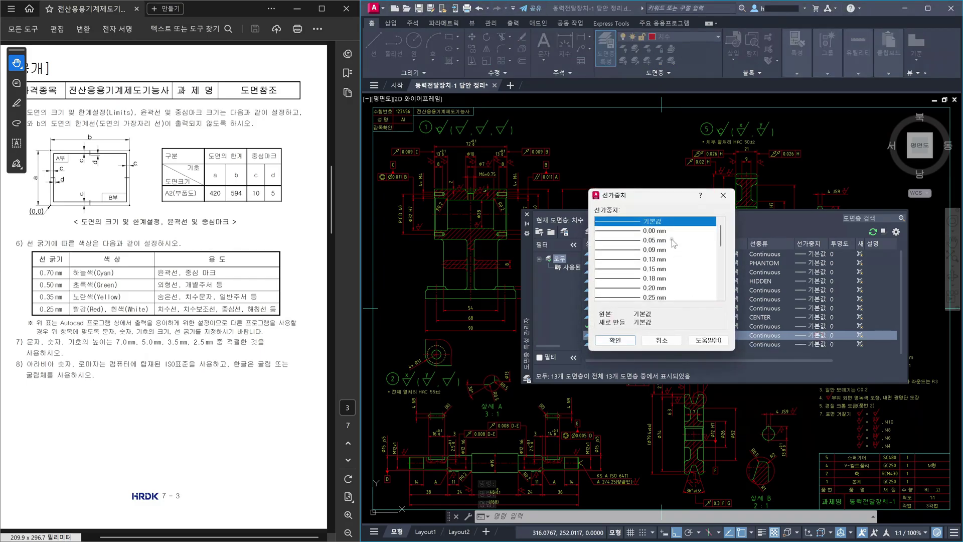
{"action": "left_click", "coordinate": [720, 291]}
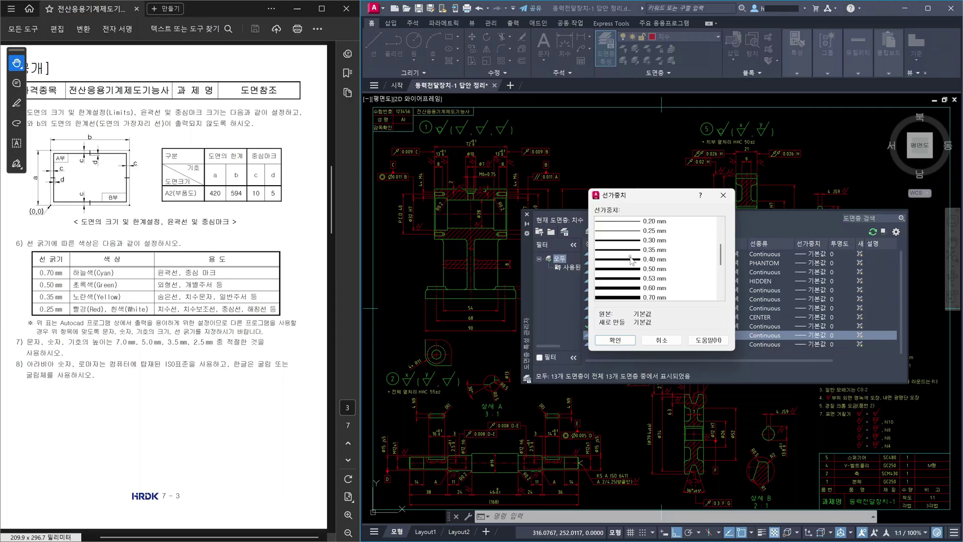
{"action": "scroll", "coordinate": [626, 290], "scroll_direction": "down", "scroll_amount": 4}
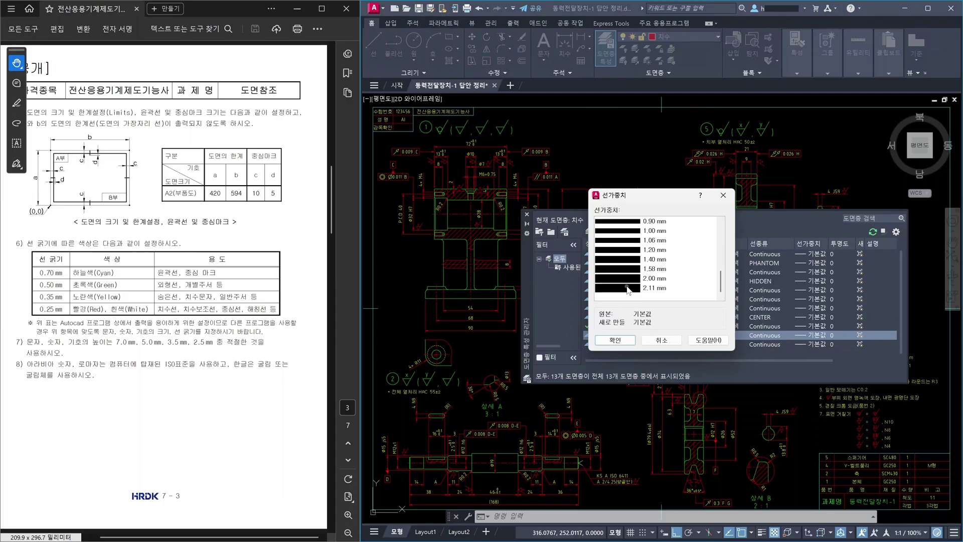
{"action": "left_click", "coordinate": [628, 231]}
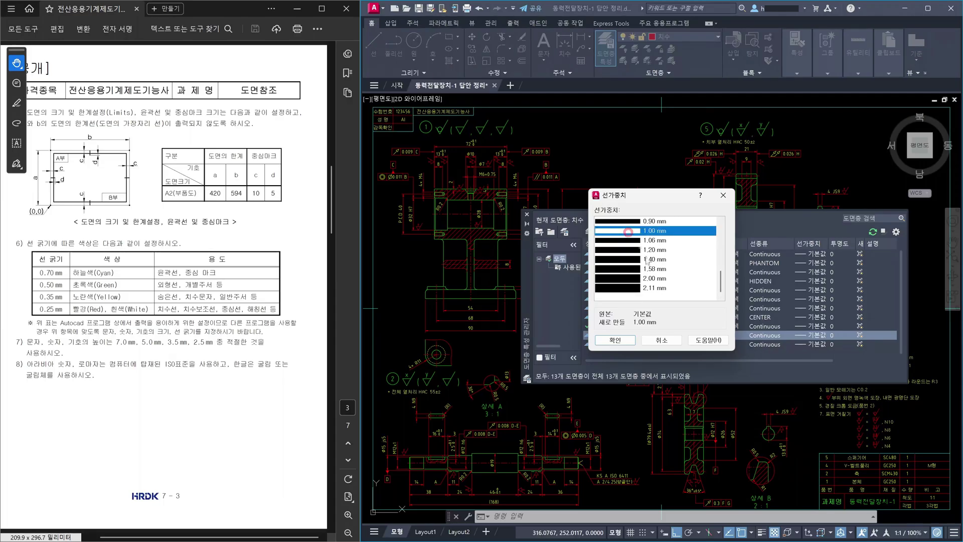
{"action": "left_click", "coordinate": [620, 340]}
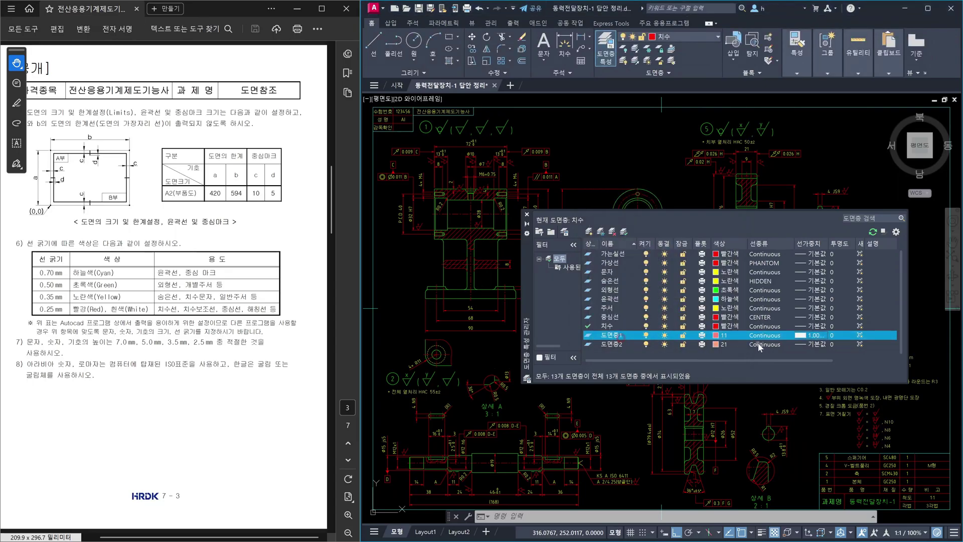
Set the lineweight of layer 도면층2 to 2.00 mm and close the layer properties manager.
{"action": "left_click", "coordinate": [801, 343]}
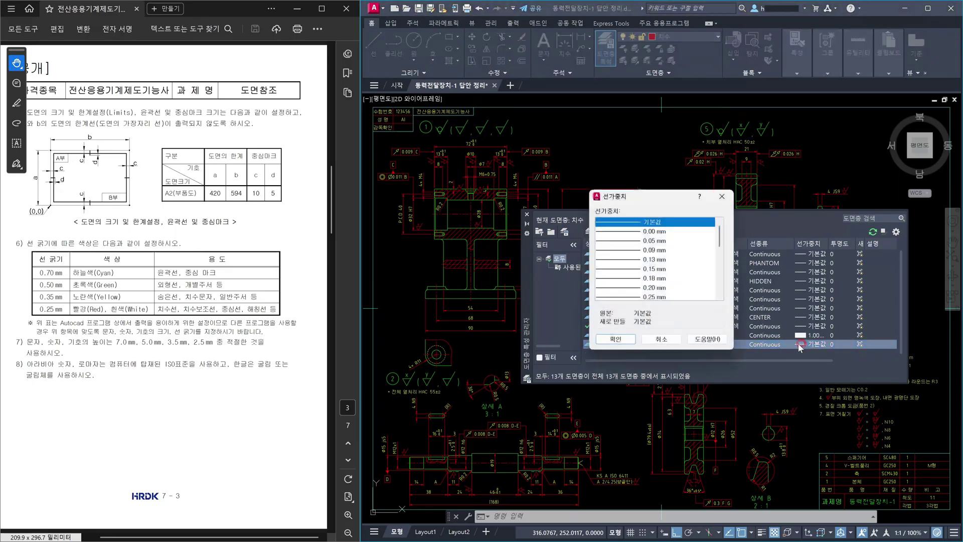
{"action": "scroll", "coordinate": [642, 271], "scroll_direction": "down", "scroll_amount": 4}
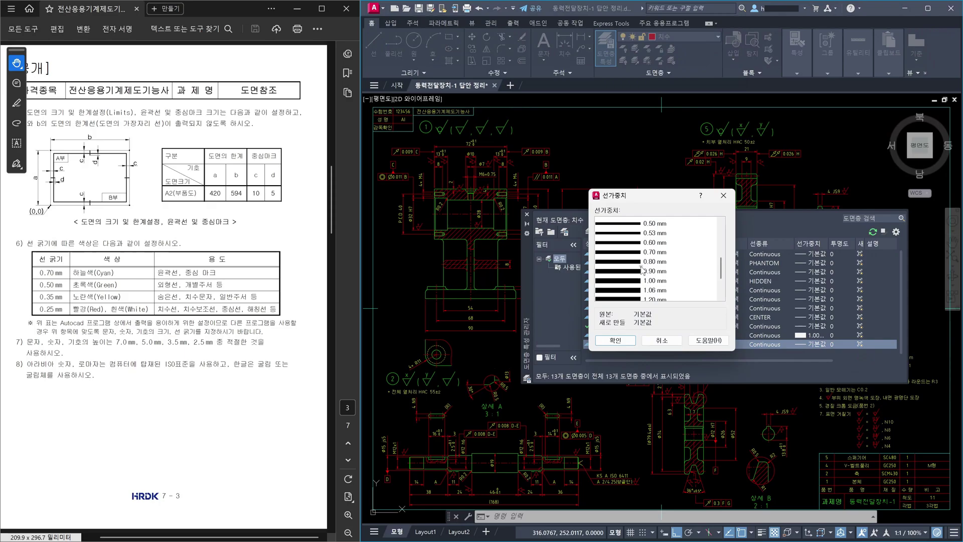
{"action": "scroll", "coordinate": [636, 282], "scroll_direction": "down", "scroll_amount": 2}
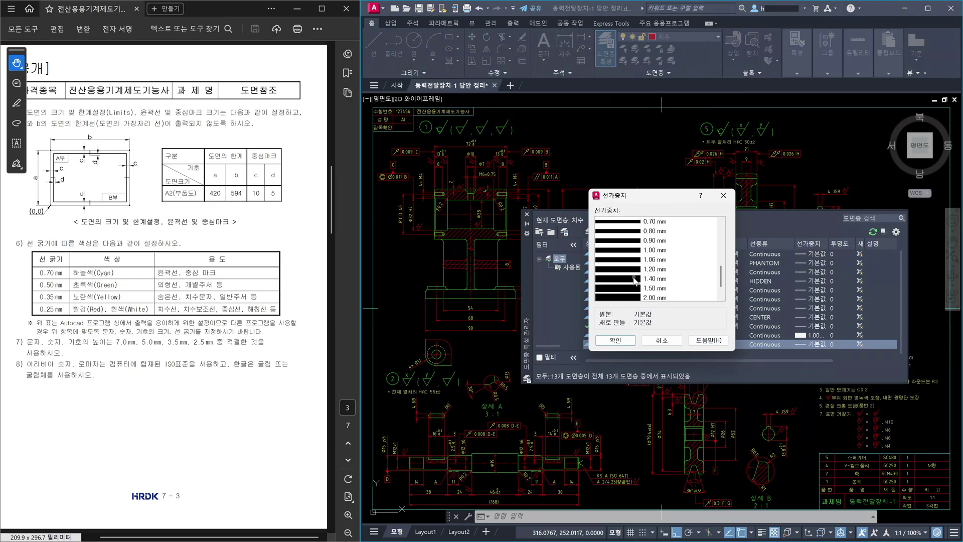
{"action": "left_click", "coordinate": [635, 279]}
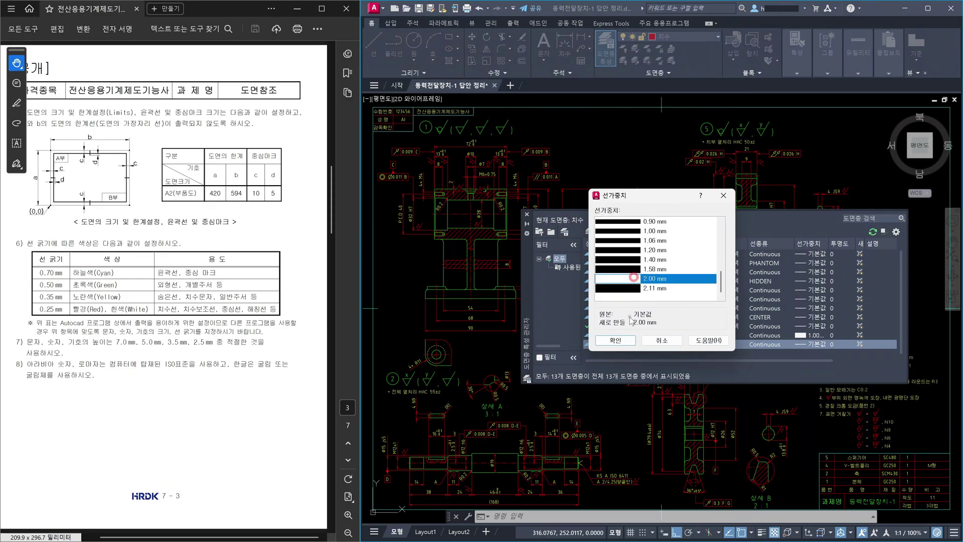
{"action": "left_click", "coordinate": [616, 340]}
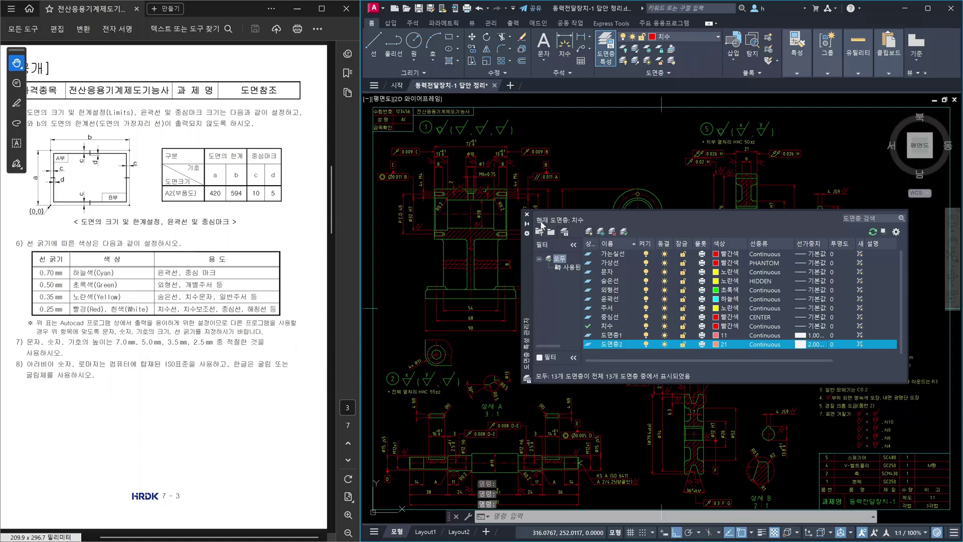
{"action": "left_click", "coordinate": [527, 214]}
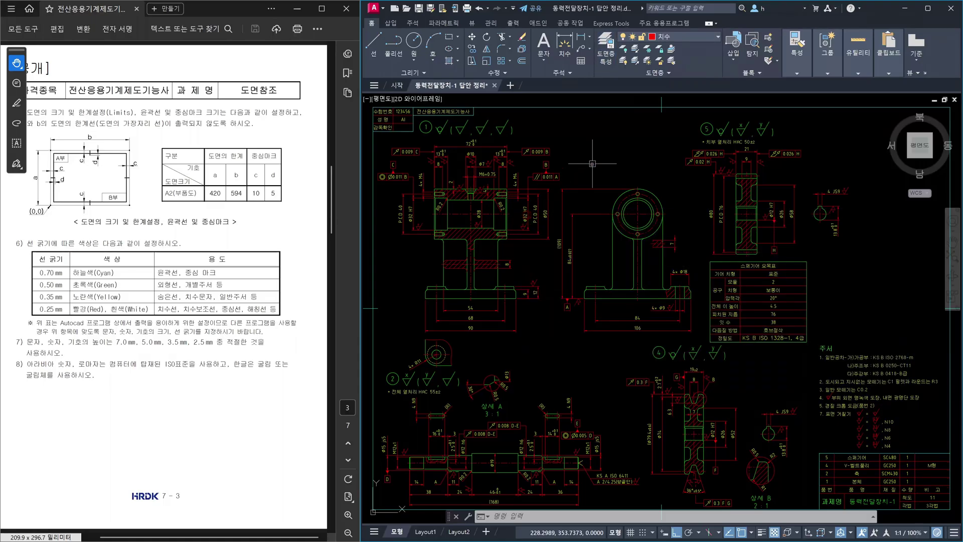
Draw a horizontal line in the empty space above the side view of the housing.
{"action": "type", "text": "l"}
{"action": "key", "text": "Return"}
{"action": "left_click", "coordinate": [583, 136]}
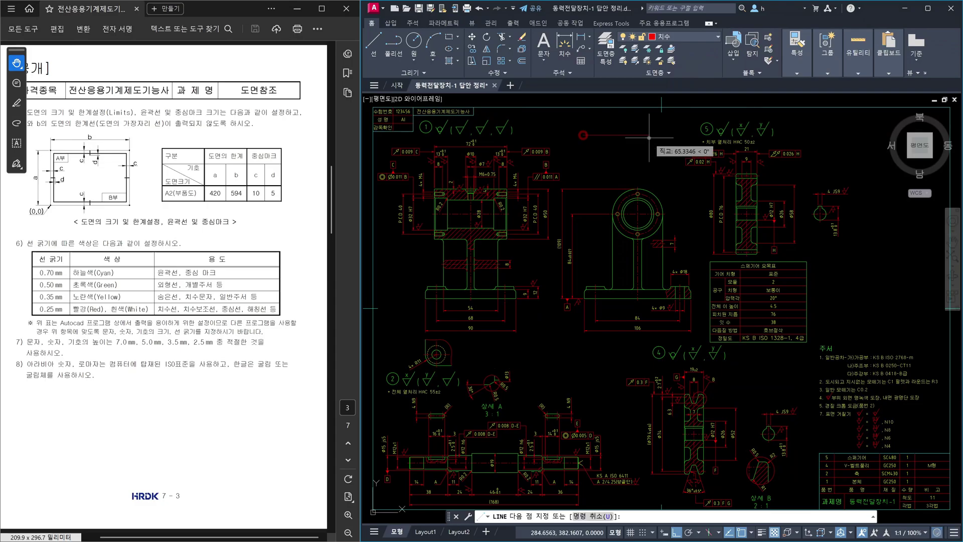
{"action": "key", "text": "Escape"}
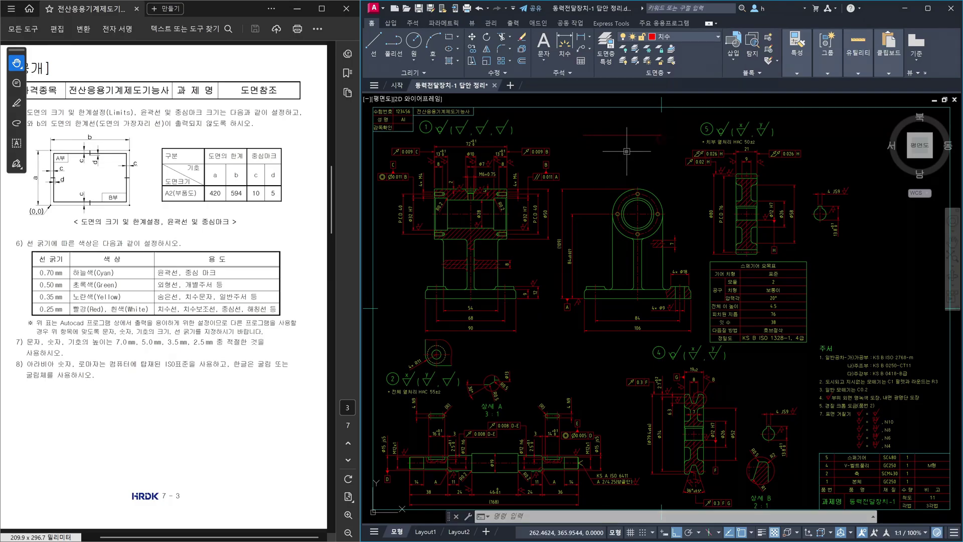
Copy the horizontal line straight down by about 17 mm.
{"action": "type", "text": "co"}
{"action": "key", "text": "Return"}
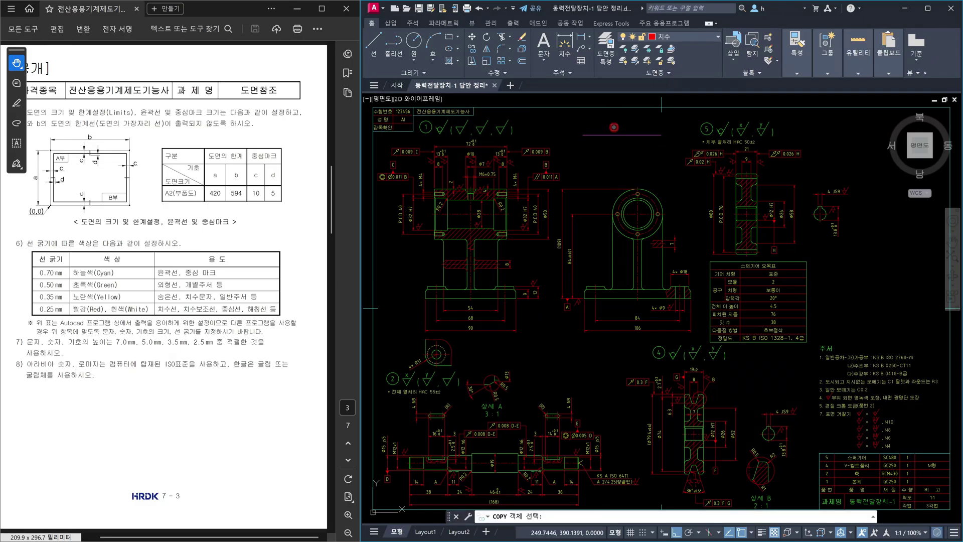
{"action": "left_click", "coordinate": [613, 131]}
{"action": "key", "text": "Return"}
{"action": "left_click", "coordinate": [621, 135]}
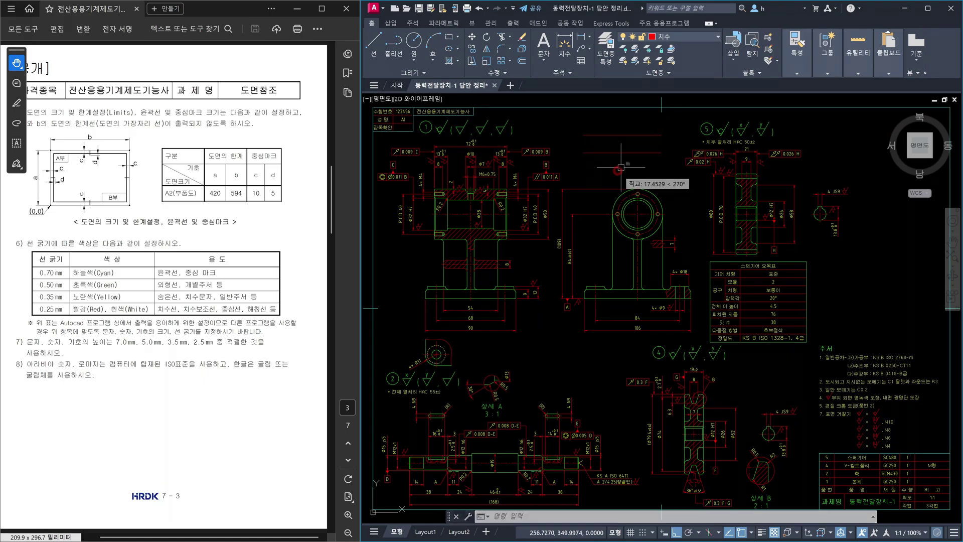
{"action": "key", "text": "Escape"}
Move the upper of the two horizontal lines onto layer 도면층1.
{"action": "left_click", "coordinate": [626, 134]}
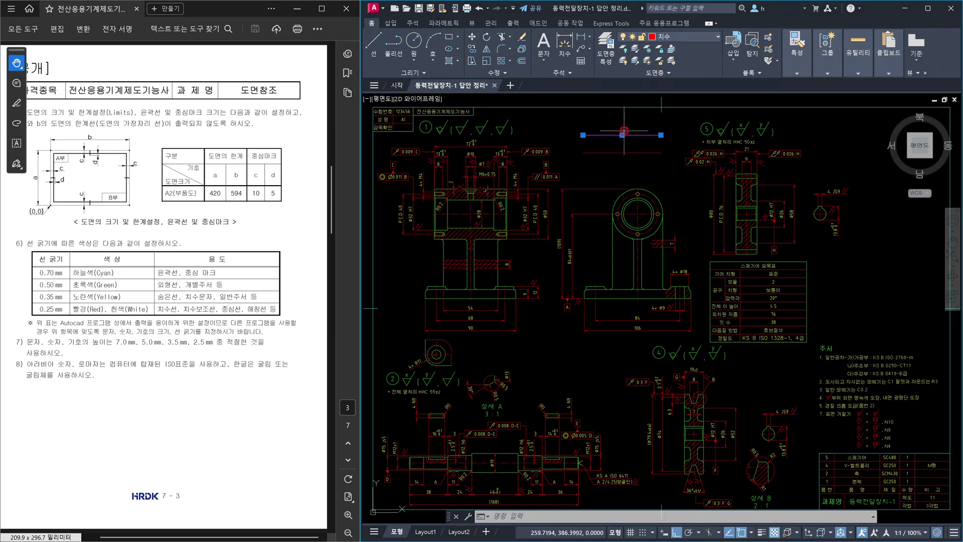
{"action": "left_click", "coordinate": [703, 36]}
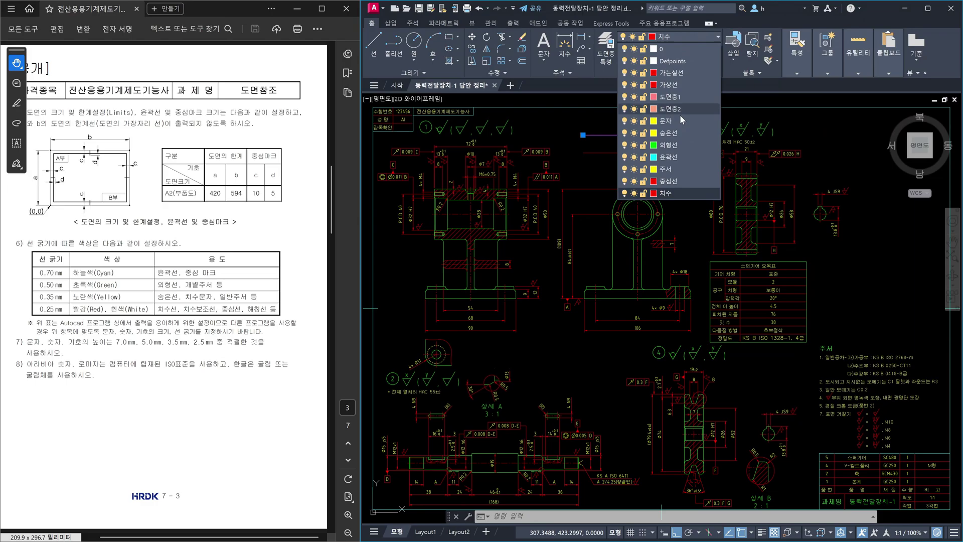
{"action": "left_click", "coordinate": [672, 98]}
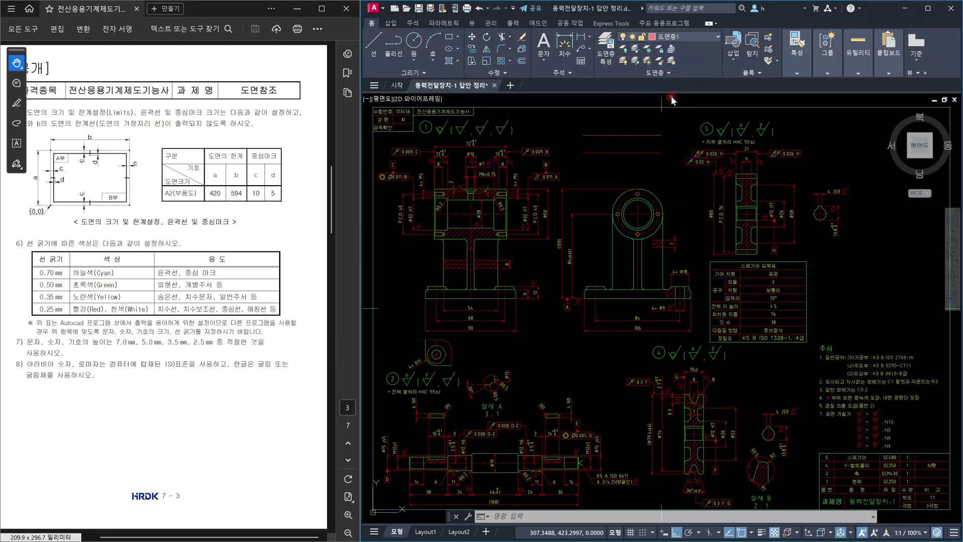
{"action": "key", "text": "Escape"}
Move the lower of the two horizontal lines onto layer 도면층2.
{"action": "left_click", "coordinate": [646, 161]}
{"action": "left_click", "coordinate": [635, 149]}
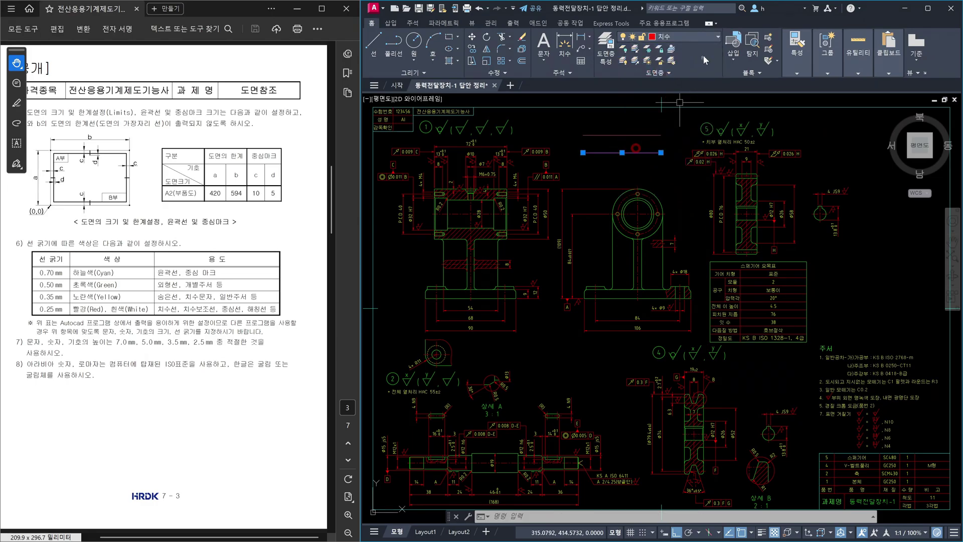
{"action": "left_click", "coordinate": [711, 36]}
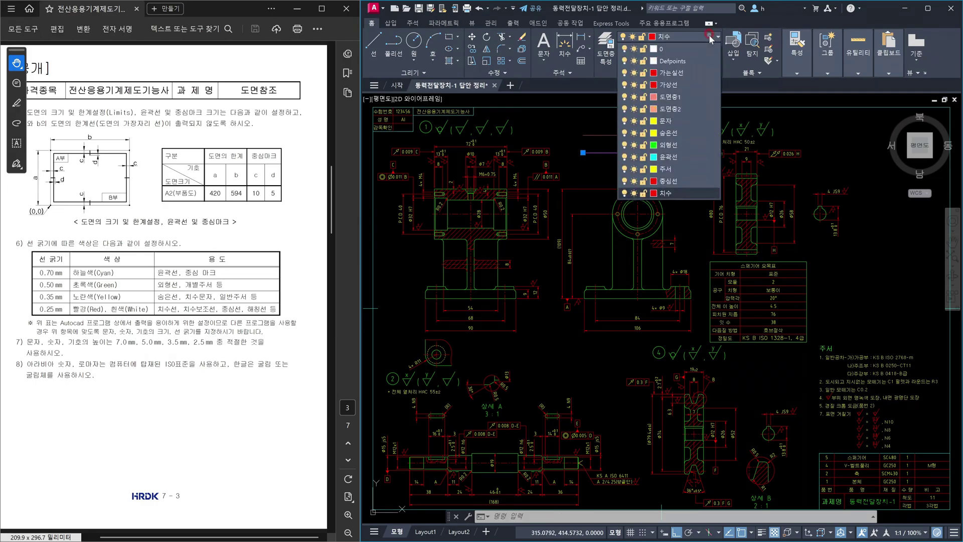
{"action": "left_click", "coordinate": [675, 107]}
{"action": "key", "text": "Escape"}
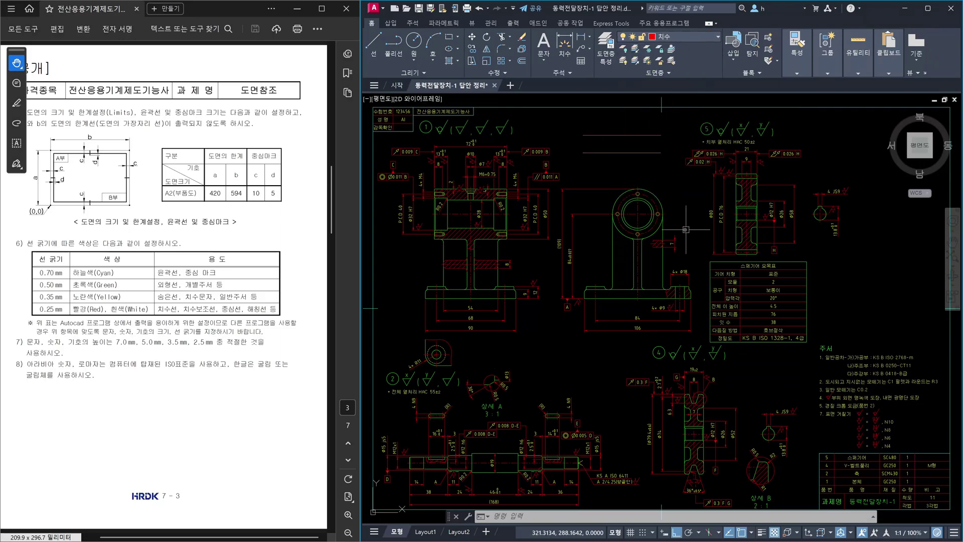
Open the a.ctb plot style table from the plot settings and check the lineweight setting of 색상 11.
{"action": "key", "text": "ctrl+p"}
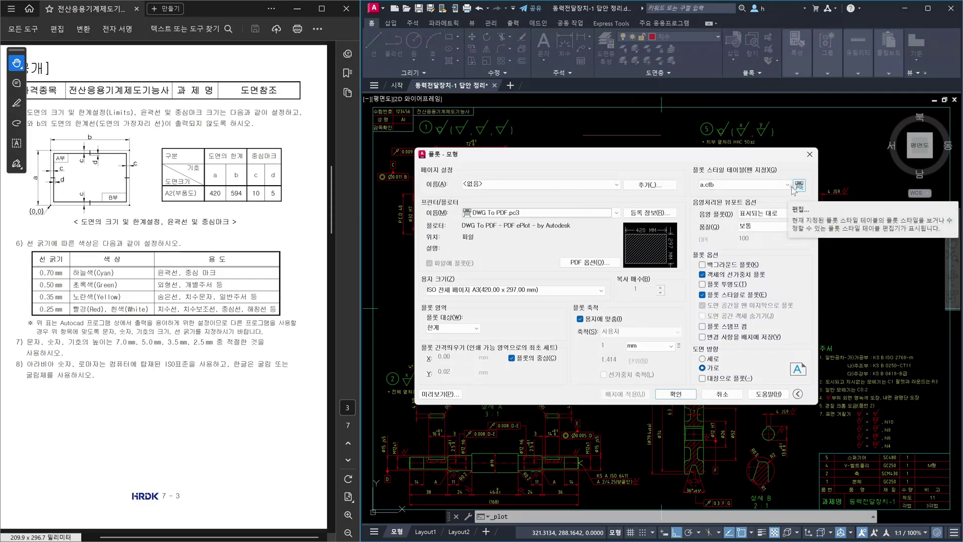
{"action": "left_click", "coordinate": [797, 185]}
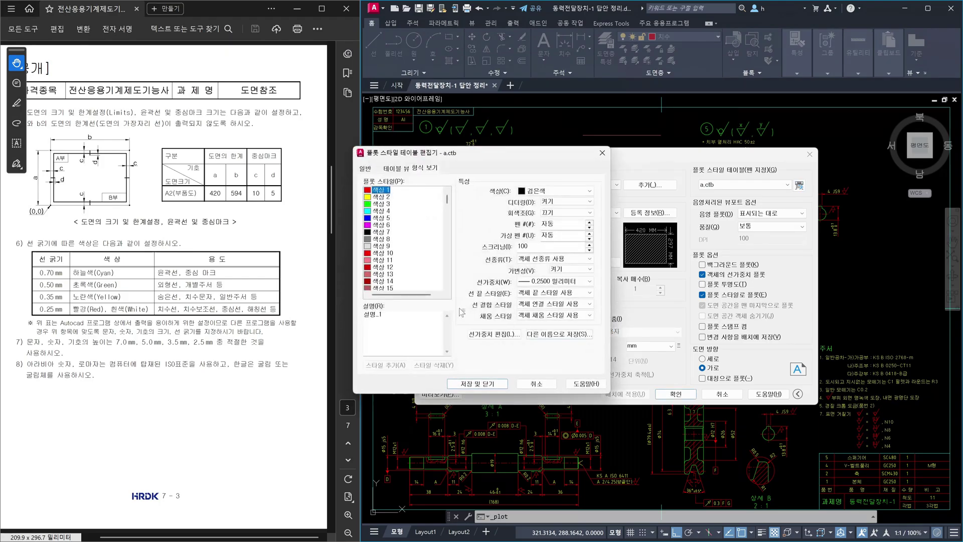
{"action": "left_click", "coordinate": [381, 261]}
{"action": "left_click", "coordinate": [571, 269]}
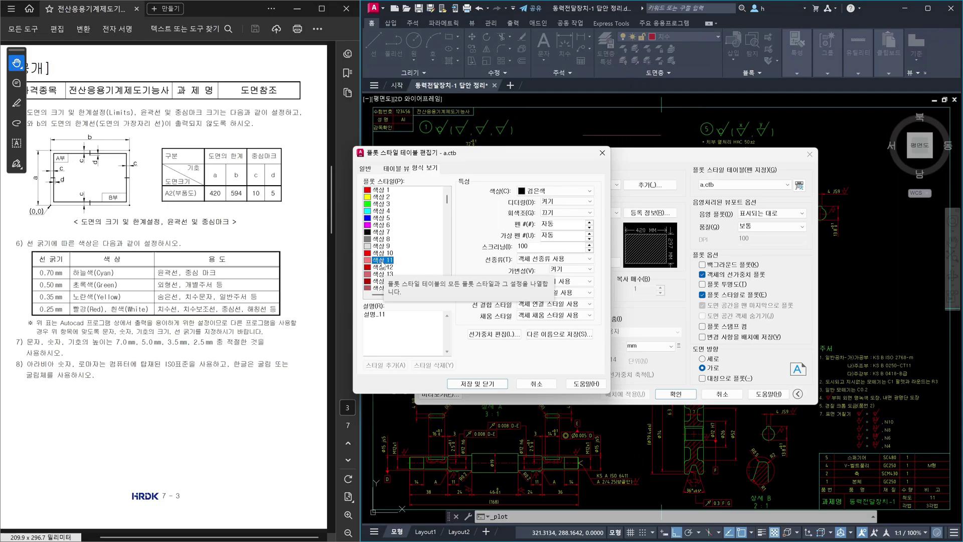
{"action": "left_click", "coordinate": [586, 280]}
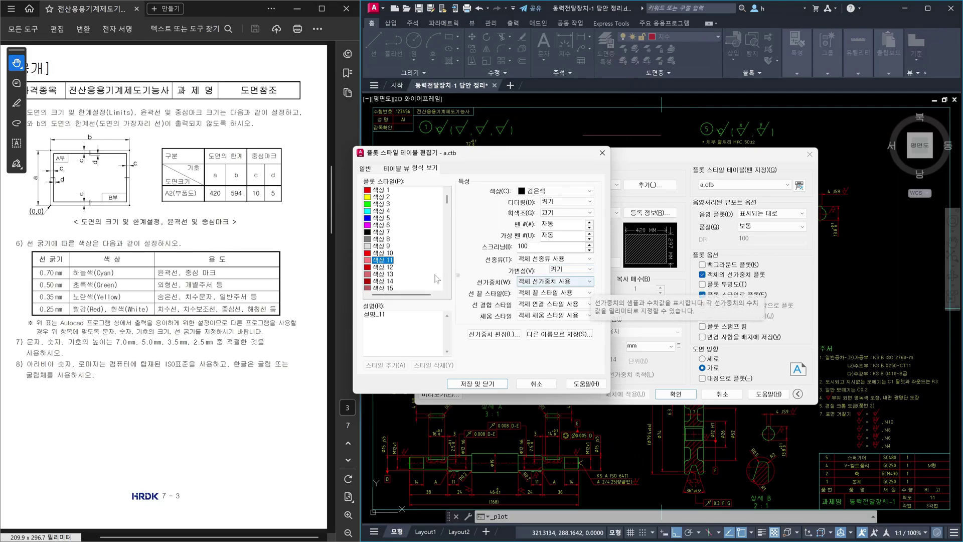
Compare the lineweight settings of 색상 10 through 색상 13 in the plot style table.
{"action": "left_click", "coordinate": [381, 253]}
{"action": "left_click", "coordinate": [382, 260]}
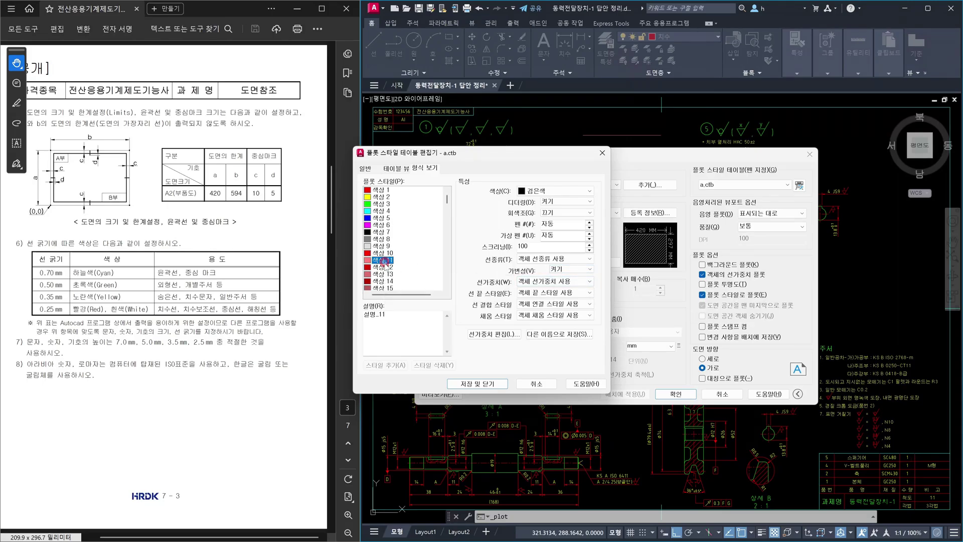
{"action": "left_click", "coordinate": [384, 267]}
{"action": "left_click", "coordinate": [388, 274]}
{"action": "left_click", "coordinate": [388, 253]}
{"action": "left_click", "coordinate": [577, 282]}
{"action": "left_click", "coordinate": [577, 290]}
{"action": "left_click", "coordinate": [382, 260]}
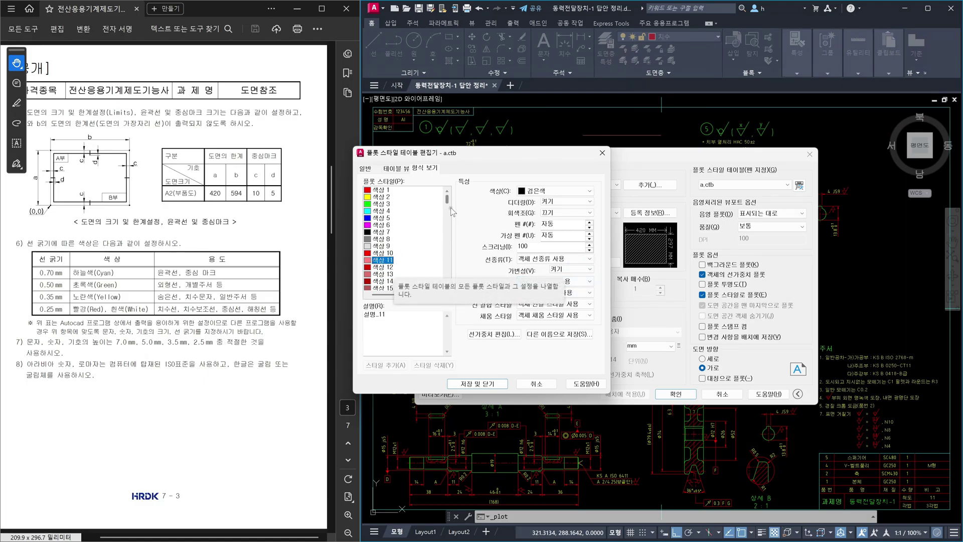
Check the lineweight setting of 색상 21, then save and close the plot style table.
{"action": "scroll", "coordinate": [448, 232], "scroll_direction": "up", "scroll_amount": 20}
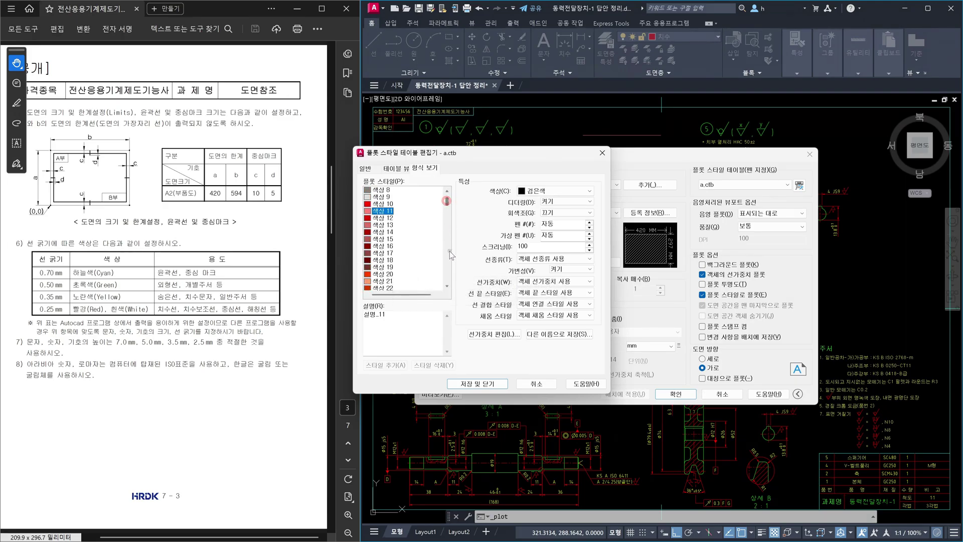
{"action": "left_click", "coordinate": [383, 281]}
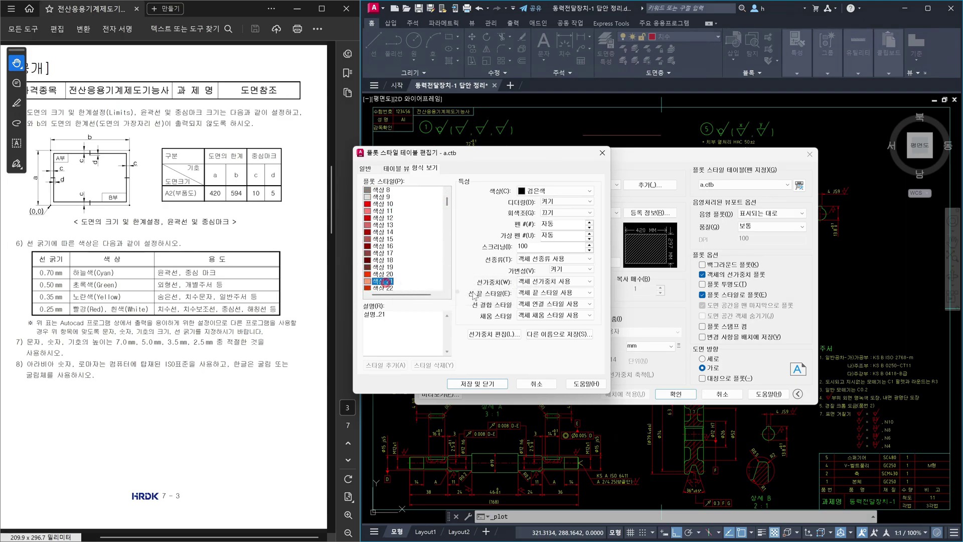
{"action": "left_click", "coordinate": [556, 281]}
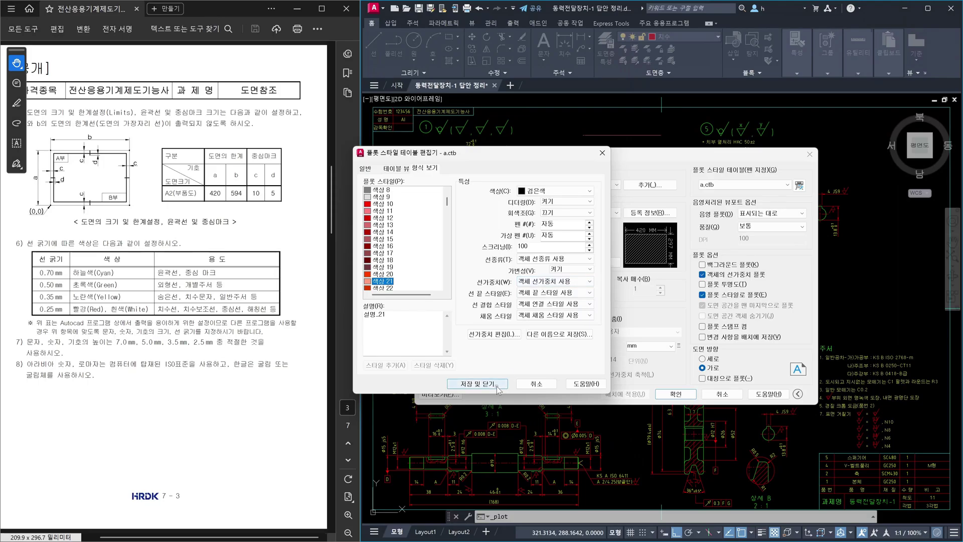
{"action": "left_click", "coordinate": [495, 385]}
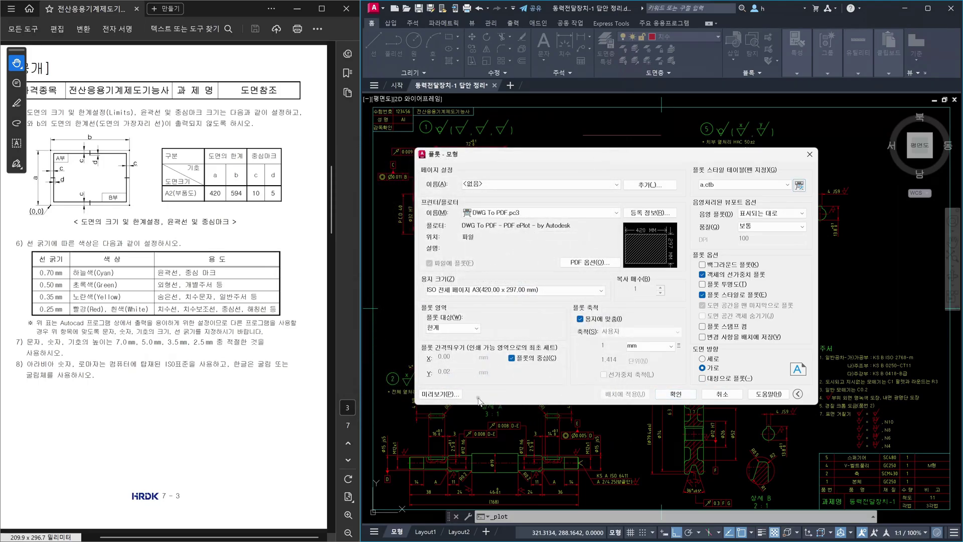
Preview the plot and examine the line thicknesses around the title block and the housing's front view.
{"action": "left_click", "coordinate": [441, 394]}
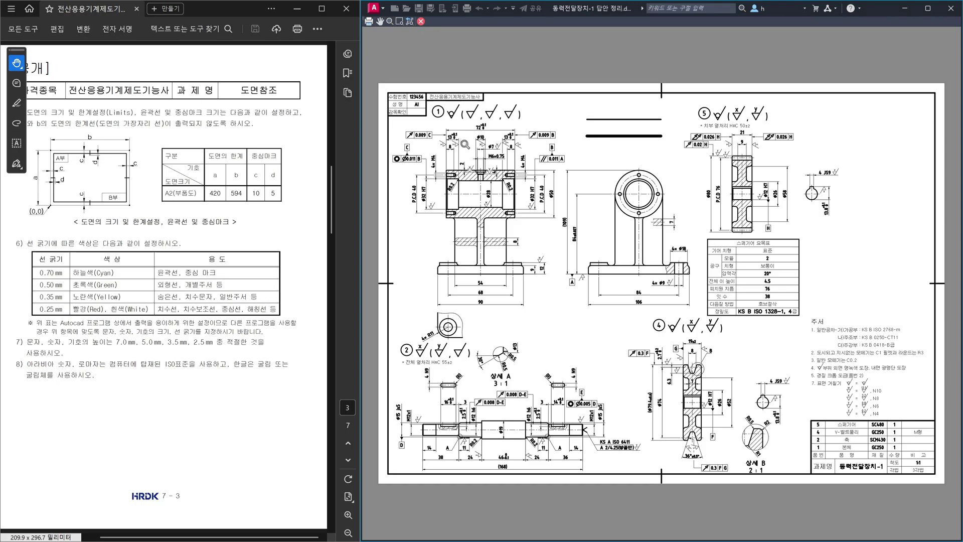
{"action": "scroll", "coordinate": [424, 103], "scroll_direction": "up", "scroll_amount": 5}
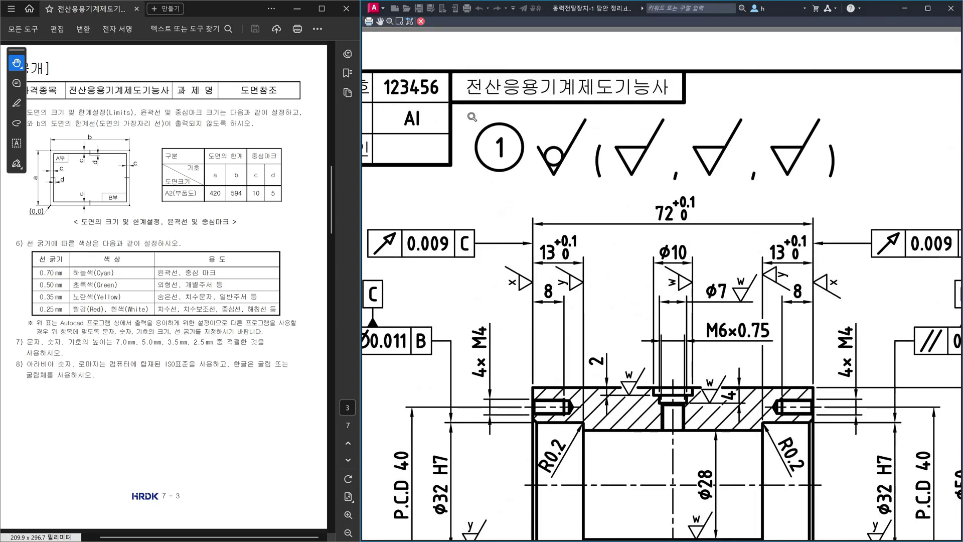
{"action": "middle_click_drag", "start_coordinate": [495, 118], "coordinate": [602, 165]}
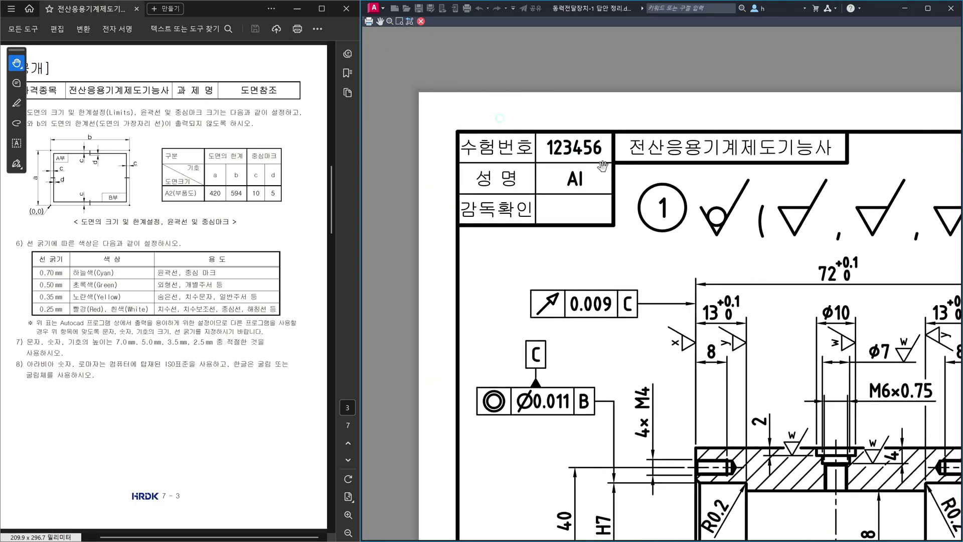
{"action": "scroll", "coordinate": [687, 248], "scroll_direction": "down", "scroll_amount": 4}
{"action": "middle_click_drag", "start_coordinate": [724, 298], "coordinate": [697, 271]}
{"action": "scroll", "coordinate": [793, 392], "scroll_direction": "up", "scroll_amount": 4}
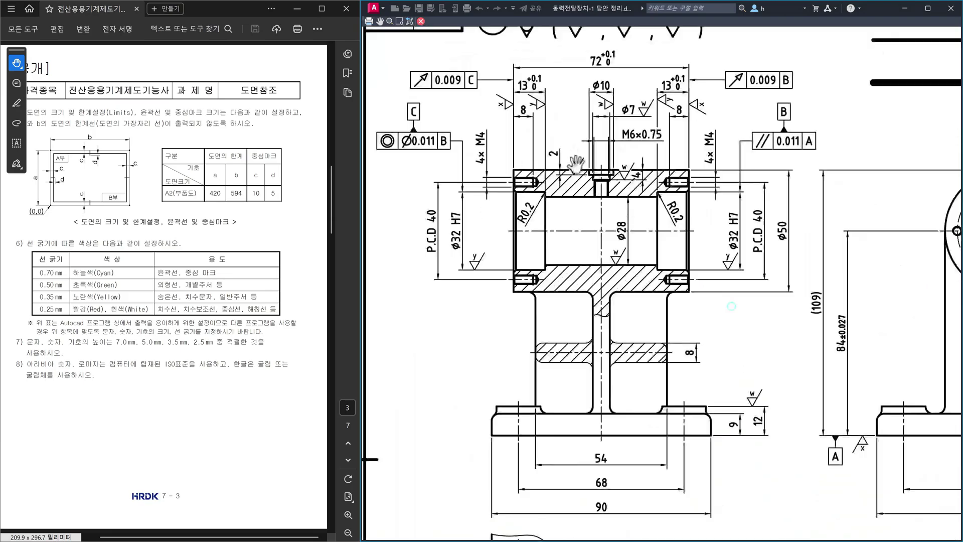
Examine the plotted outlines, dimension lines and hatching of the housing's front view and the 4× R11 corner detail.
{"action": "scroll", "coordinate": [656, 201], "scroll_direction": "down", "scroll_amount": 3}
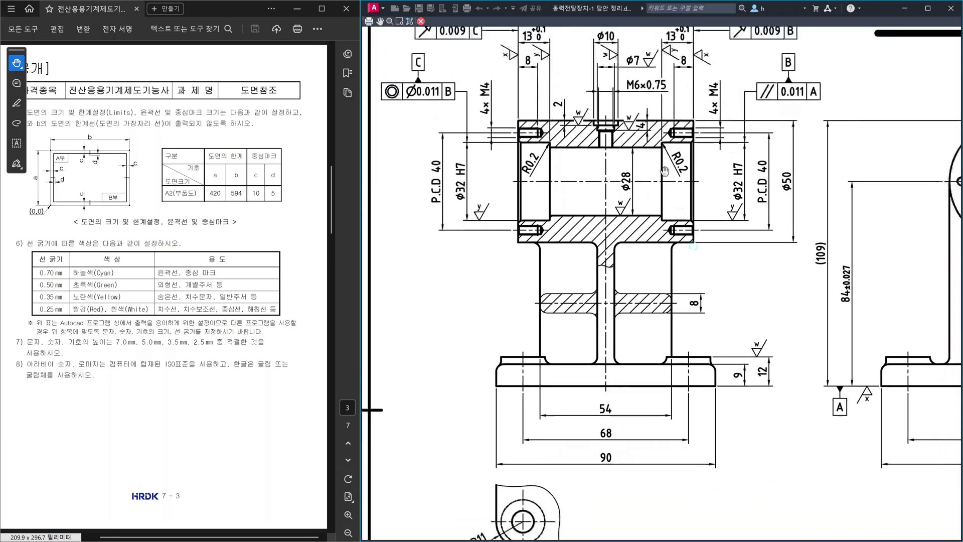
{"action": "scroll", "coordinate": [675, 223], "scroll_direction": "up", "scroll_amount": 2}
{"action": "scroll", "coordinate": [630, 228], "scroll_direction": "up", "scroll_amount": 1}
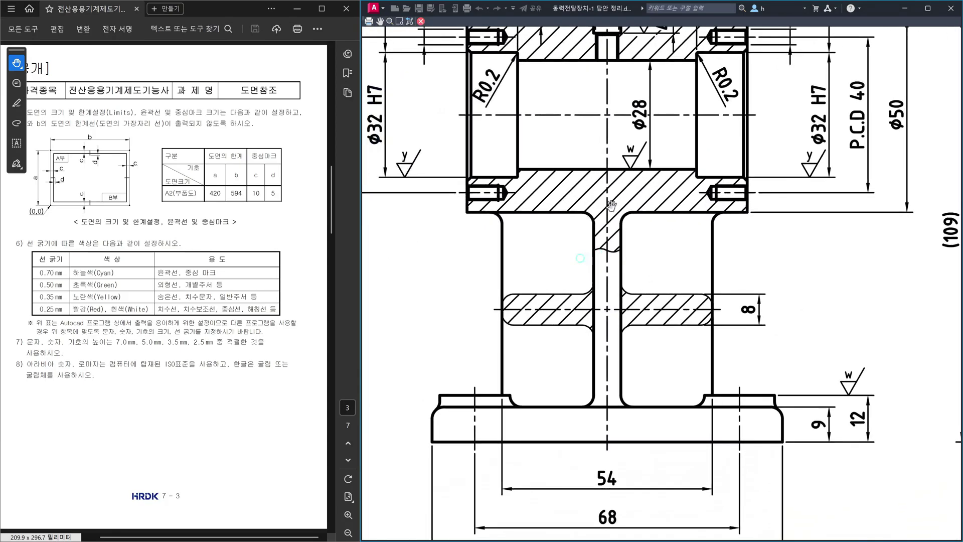
{"action": "scroll", "coordinate": [610, 208], "scroll_direction": "down", "scroll_amount": 2}
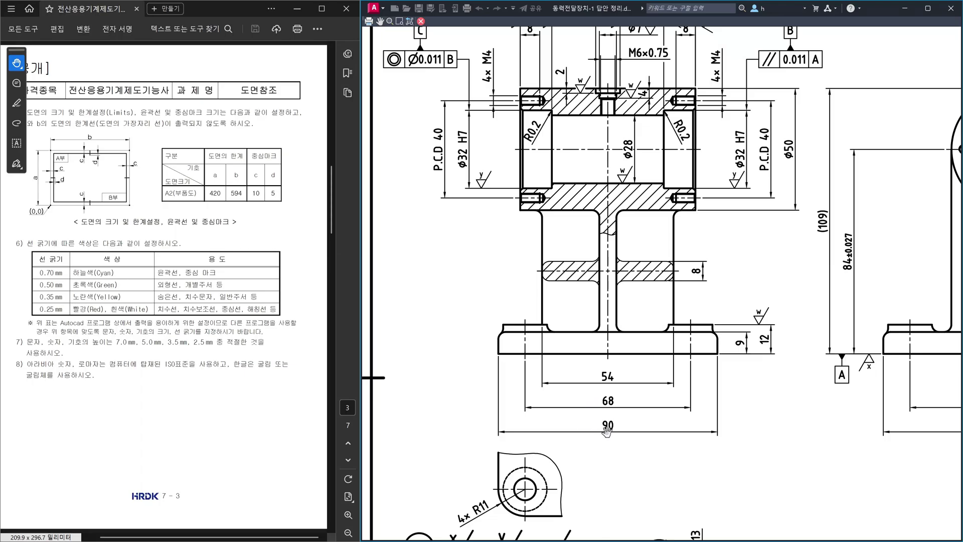
{"action": "left_click_drag", "start_coordinate": [604, 443], "coordinate": [621, 408]}
{"action": "scroll", "coordinate": [607, 406], "scroll_direction": "up", "scroll_amount": 3}
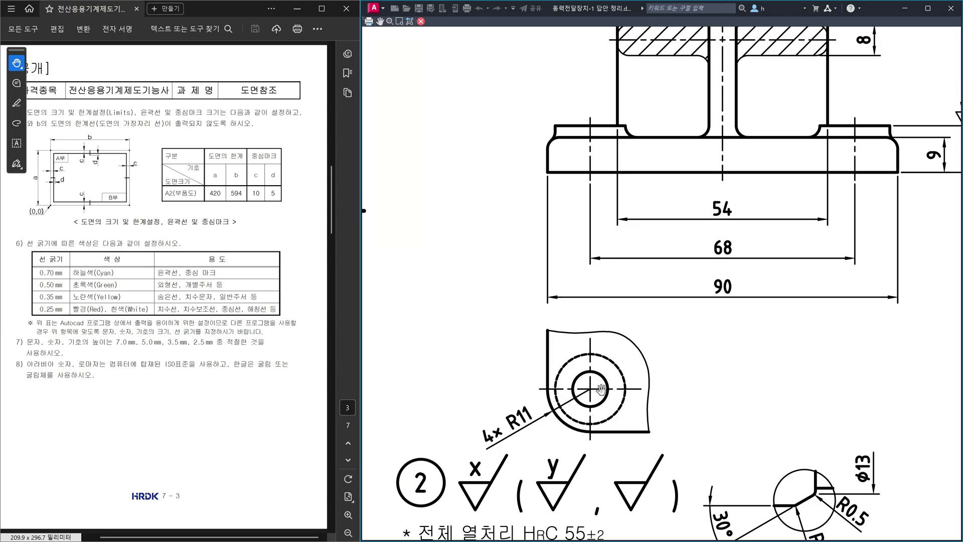
{"action": "left_click_drag", "start_coordinate": [638, 392], "coordinate": [633, 379]}
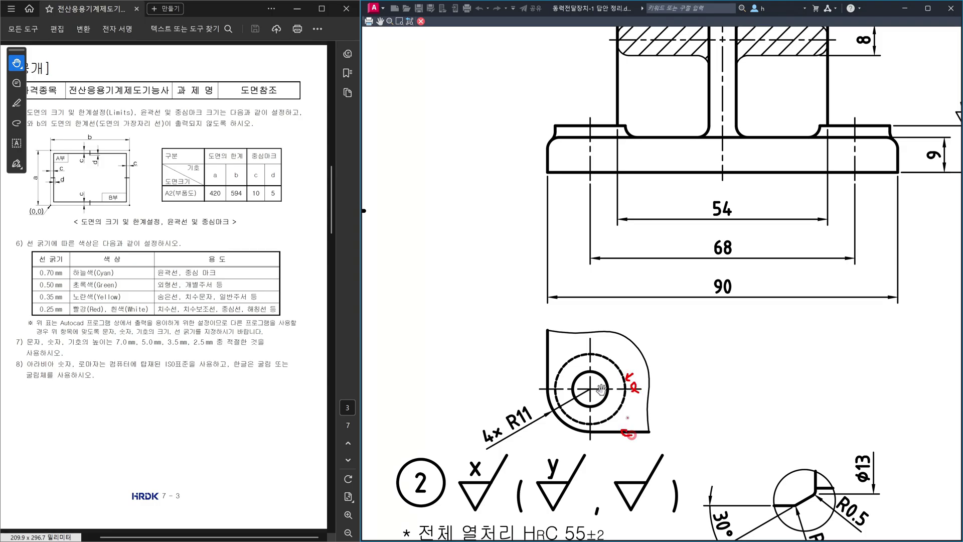
Examine the line thicknesses of the 4× R11 corner detail, then of the whole sheet and the V-belt pulley section.
{"action": "left_click_drag", "start_coordinate": [627, 416], "coordinate": [618, 418]}
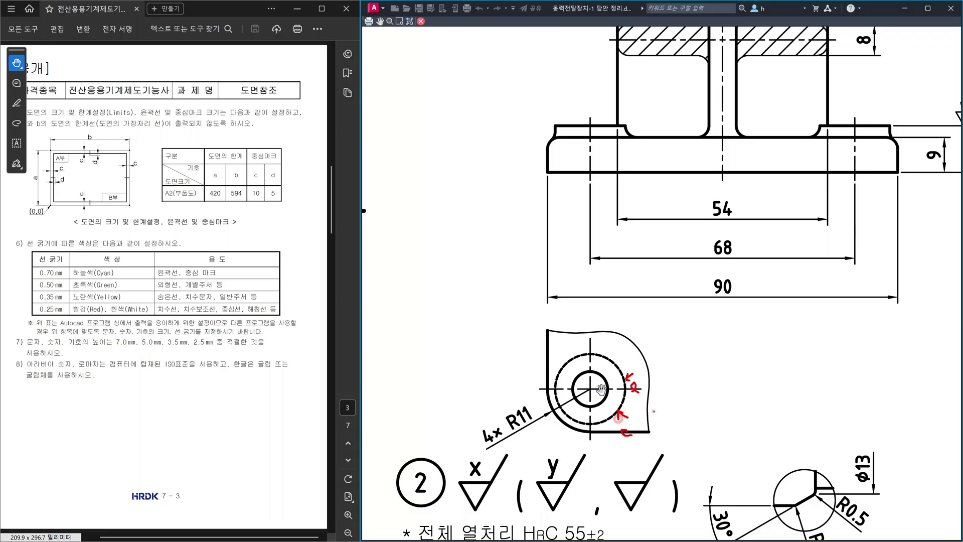
{"action": "key", "text": "Escape"}
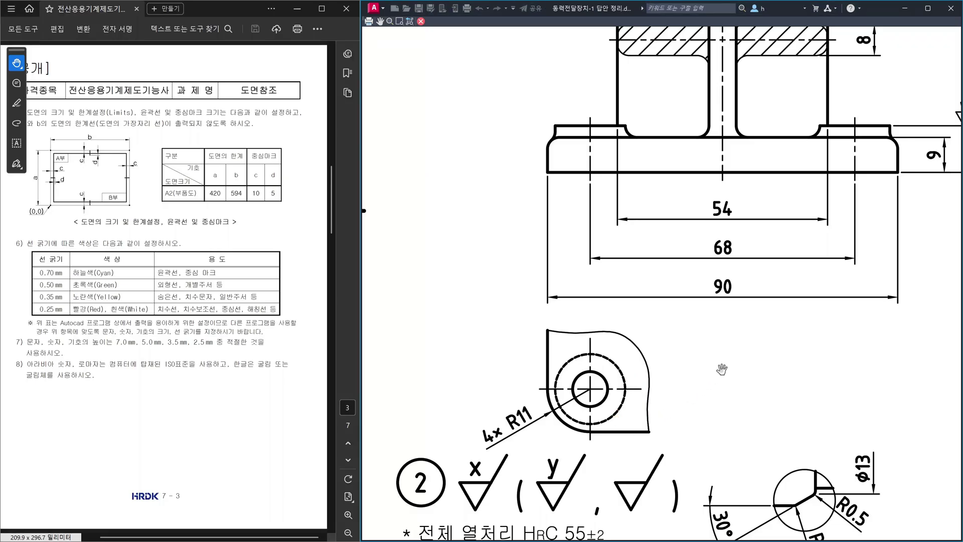
{"action": "scroll", "coordinate": [721, 369], "scroll_direction": "down", "scroll_amount": 5}
{"action": "left_click_drag", "start_coordinate": [712, 443], "coordinate": [681, 423]}
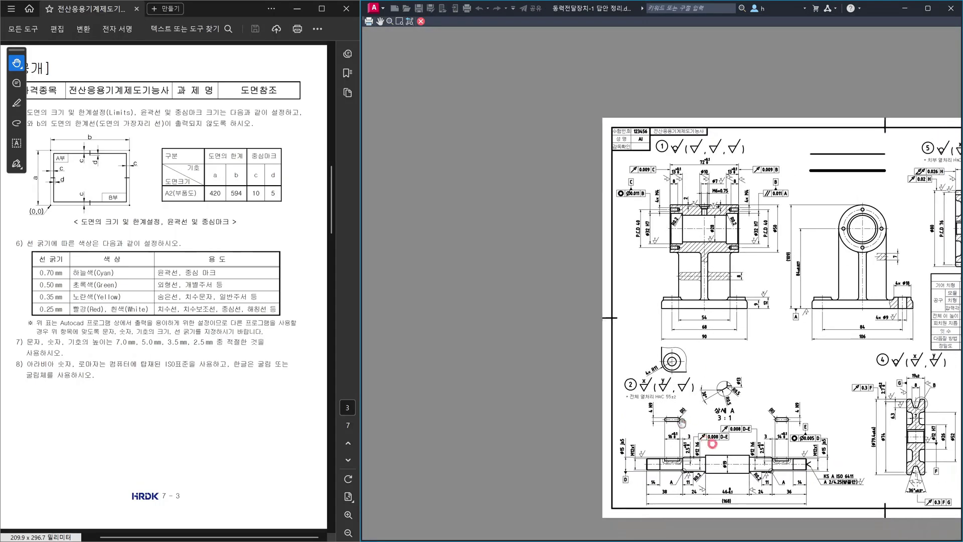
{"action": "scroll", "coordinate": [681, 423], "scroll_direction": "up", "scroll_amount": 5}
{"action": "scroll", "coordinate": [632, 365], "scroll_direction": "down", "scroll_amount": 5}
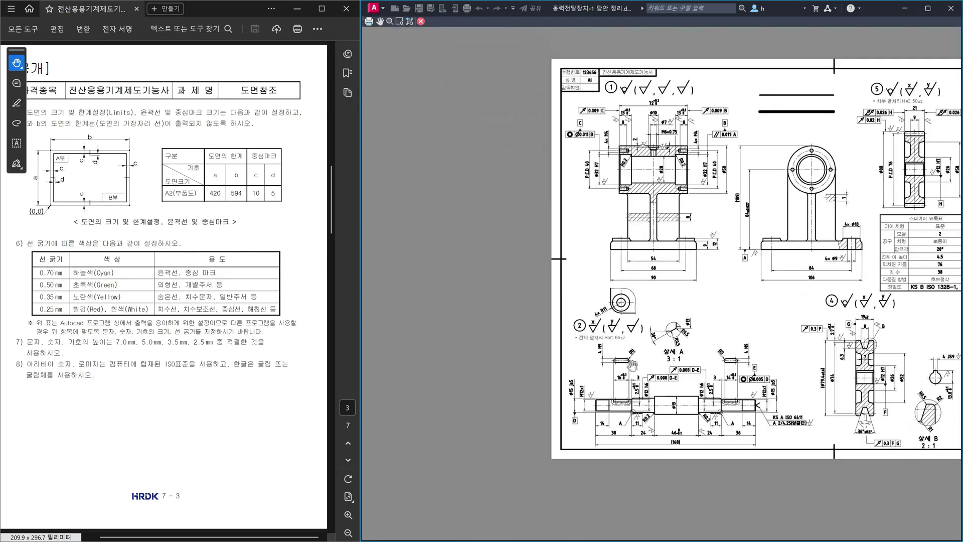
{"action": "scroll", "coordinate": [756, 389], "scroll_direction": "up", "scroll_amount": 8}
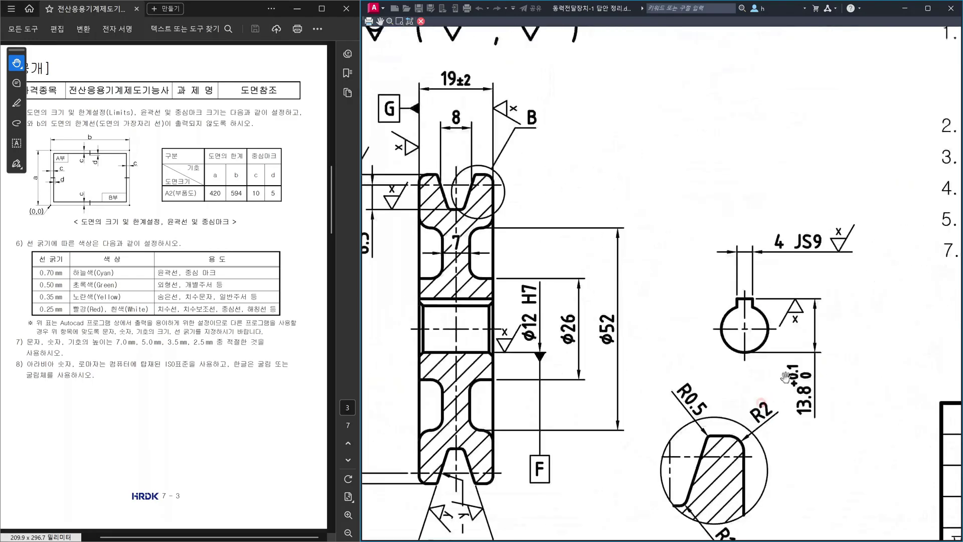
{"action": "scroll", "coordinate": [785, 377], "scroll_direction": "down", "scroll_amount": 6}
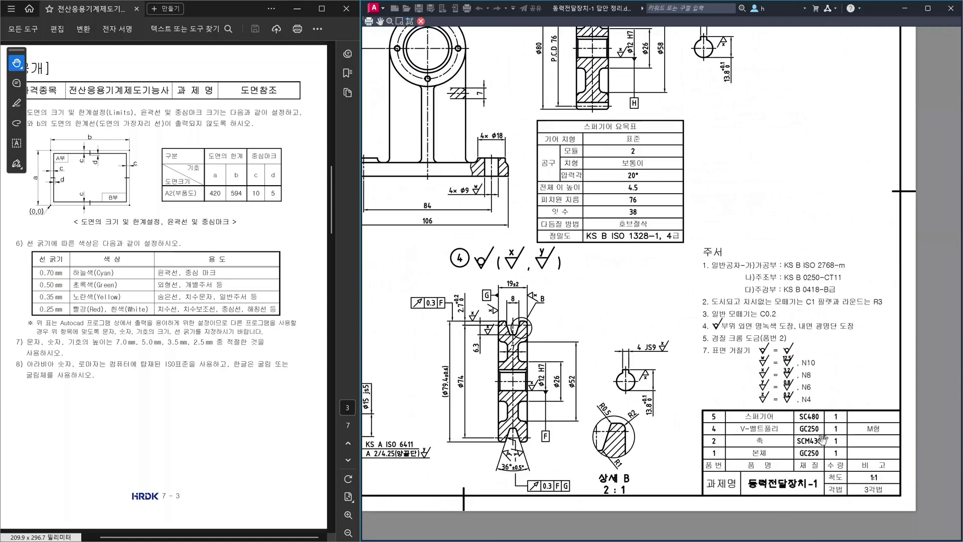
Examine the fonts in the parts list, marking the Korean part names as 굴림 and the material codes as ISOCP.
{"action": "scroll", "coordinate": [822, 440], "scroll_direction": "up", "scroll_amount": 4}
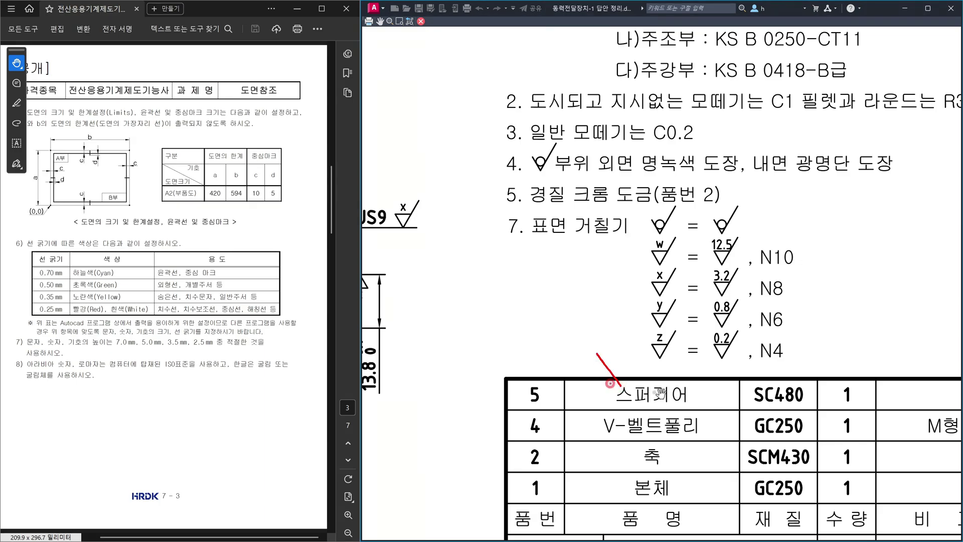
{"action": "mouse_move", "coordinate": [553, 314]}
{"action": "left_mouse_down"}
{"action": "mouse_move", "coordinate": [553, 341]}
{"action": "mouse_move", "coordinate": [569, 343]}
{"action": "mouse_move", "coordinate": [575, 321]}
{"action": "mouse_move", "coordinate": [592, 345]}
{"action": "mouse_move", "coordinate": [626, 351]}
{"action": "left_mouse_up"}
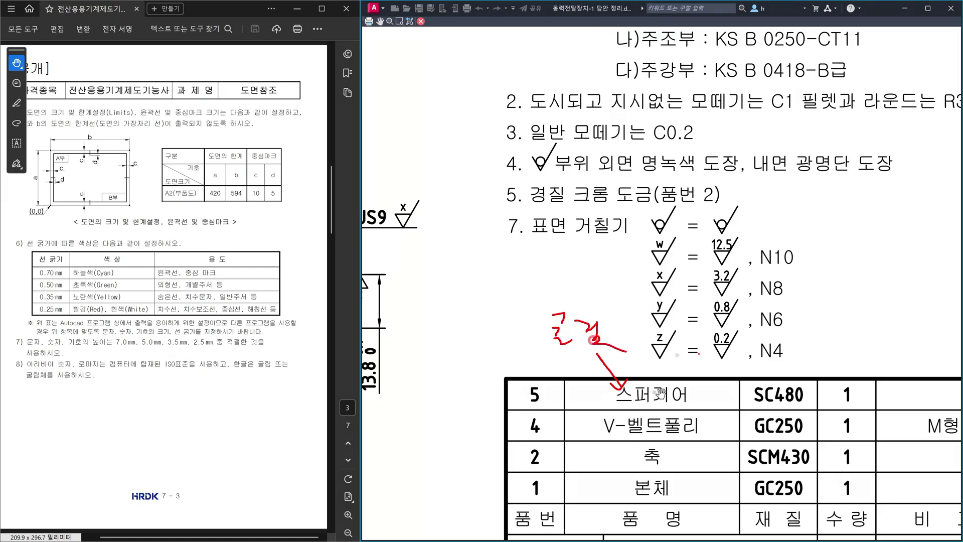
{"action": "mouse_move", "coordinate": [794, 374]}
{"action": "left_mouse_down"}
{"action": "mouse_move", "coordinate": [806, 357]}
{"action": "mouse_move", "coordinate": [804, 373]}
{"action": "left_mouse_up"}
{"action": "mouse_move", "coordinate": [825, 337]}
{"action": "left_mouse_down"}
{"action": "mouse_move", "coordinate": [836, 335]}
{"action": "mouse_move", "coordinate": [828, 364]}
{"action": "left_mouse_up"}
{"action": "mouse_move", "coordinate": [826, 365]}
{"action": "left_mouse_down"}
{"action": "mouse_move", "coordinate": [876, 355]}
{"action": "mouse_move", "coordinate": [888, 338]}
{"action": "mouse_move", "coordinate": [903, 337]}
{"action": "mouse_move", "coordinate": [904, 350]}
{"action": "left_mouse_up"}
{"action": "mouse_move", "coordinate": [908, 331]}
{"action": "left_mouse_down"}
{"action": "mouse_move", "coordinate": [908, 348]}
{"action": "mouse_move", "coordinate": [916, 339]}
{"action": "mouse_move", "coordinate": [907, 334]}
{"action": "left_mouse_up"}
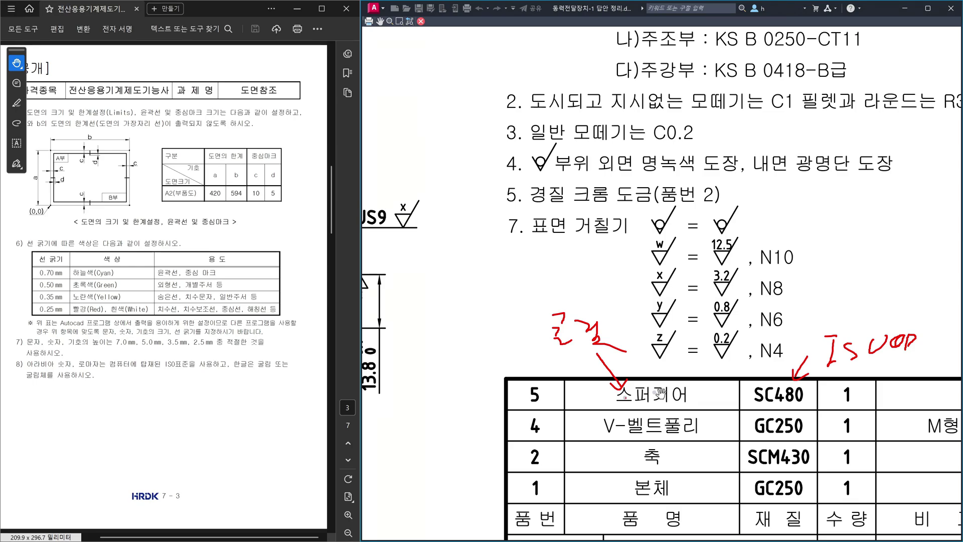
{"action": "mouse_move", "coordinate": [600, 355]}
{"action": "left_mouse_down"}
{"action": "mouse_move", "coordinate": [616, 386]}
{"action": "mouse_move", "coordinate": [632, 359]}
{"action": "left_mouse_up"}
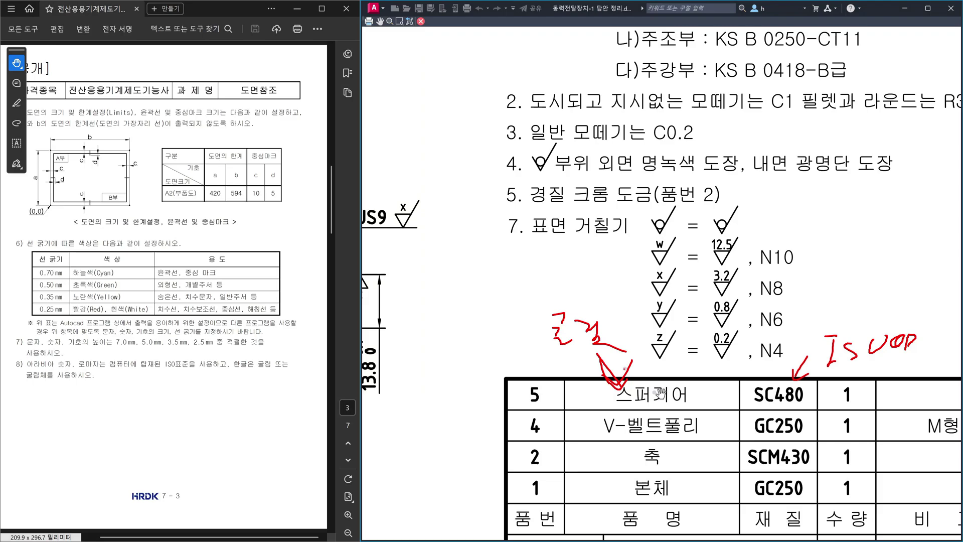
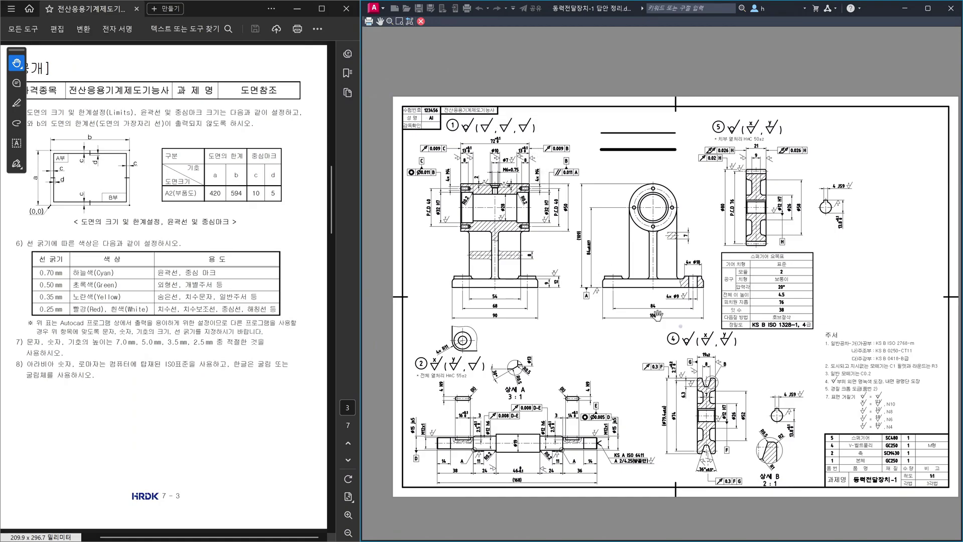
Examine the plotted text and lines of the notes, the V-belt pulley section with detail B, and the spur gear table.
{"action": "scroll", "coordinate": [921, 452], "scroll_direction": "up", "scroll_amount": 5}
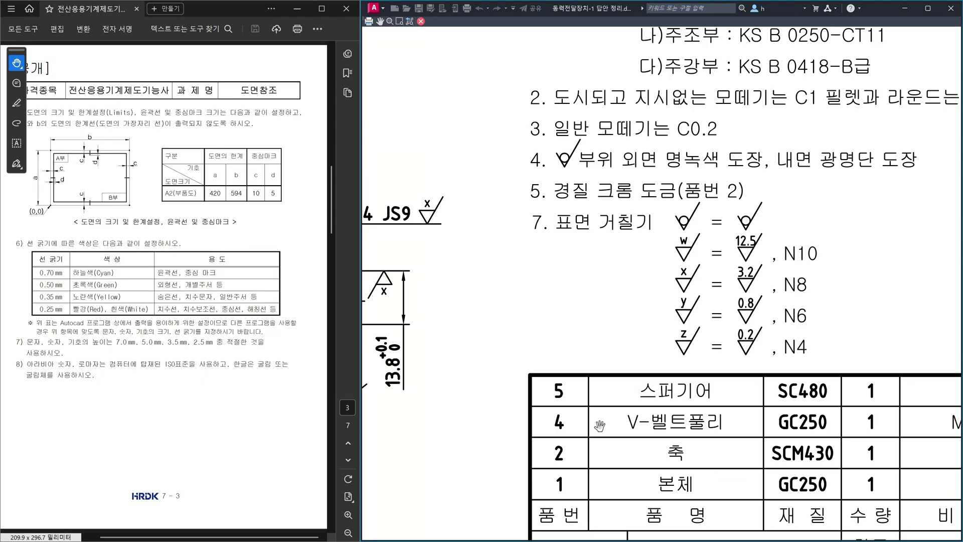
{"action": "scroll", "coordinate": [599, 425], "scroll_direction": "down", "scroll_amount": 5, "text": "ctrl"}
{"action": "scroll", "coordinate": [613, 435], "scroll_direction": "up", "scroll_amount": 2, "text": "ctrl"}
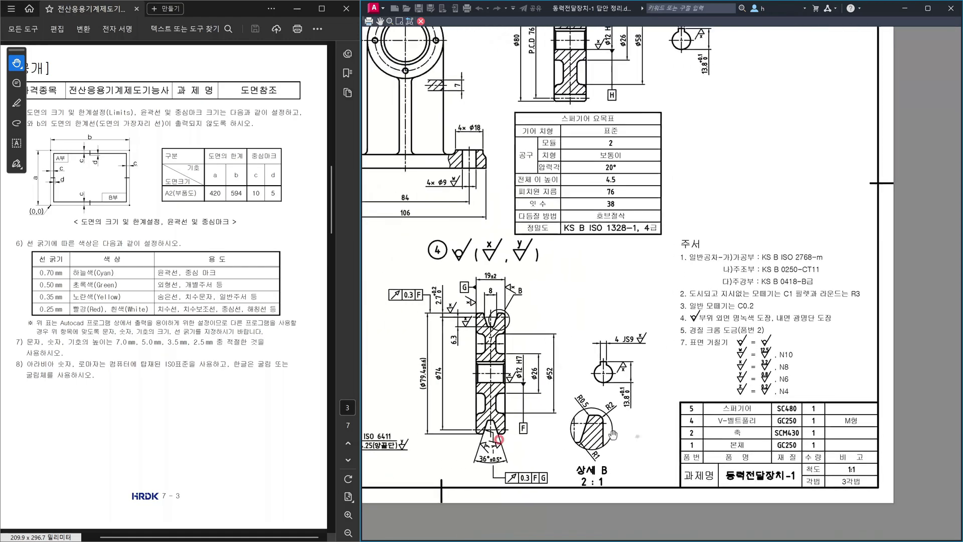
{"action": "scroll", "coordinate": [546, 430], "scroll_direction": "up", "scroll_amount": 4, "text": "ctrl"}
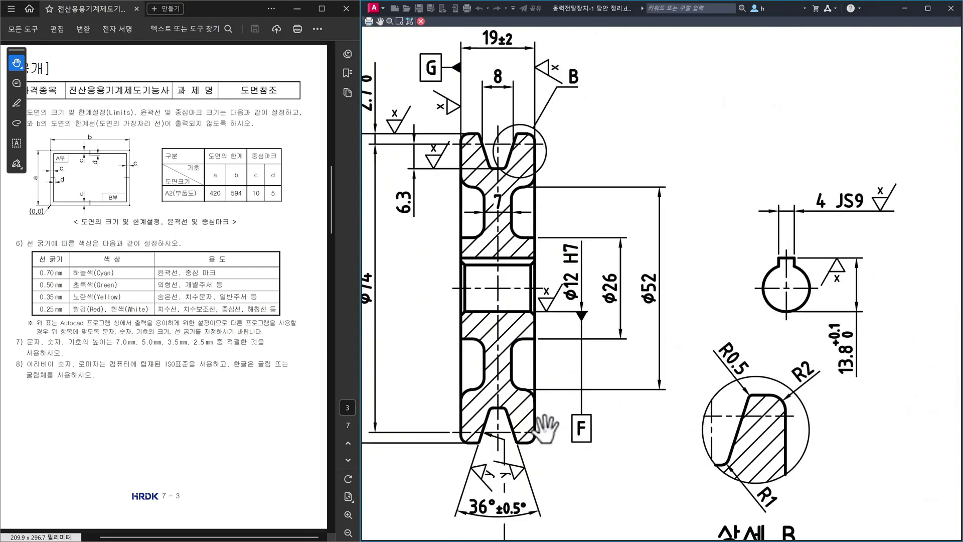
{"action": "scroll", "coordinate": [545, 429], "scroll_direction": "down", "scroll_amount": 2, "text": "ctrl"}
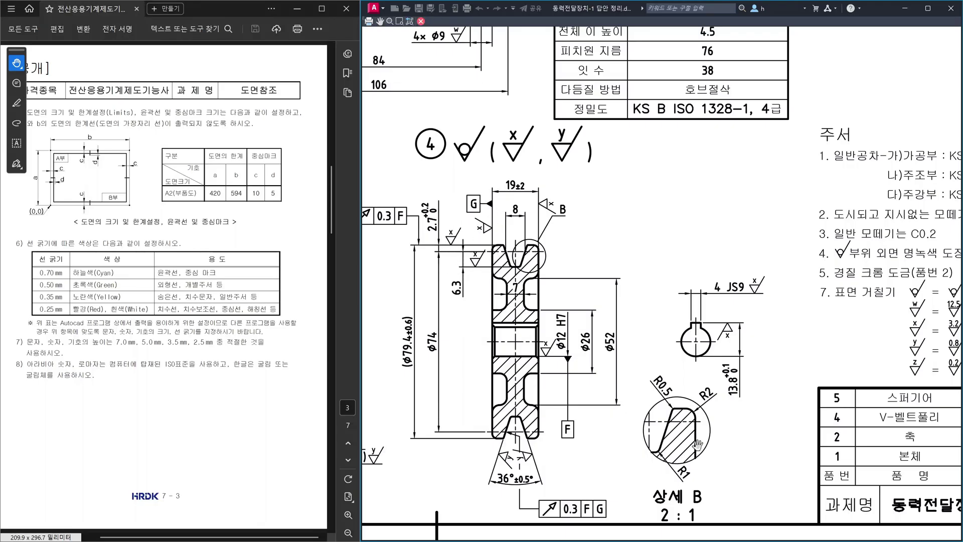
{"action": "left_click_drag", "start_coordinate": [561, 355], "coordinate": [586, 362]}
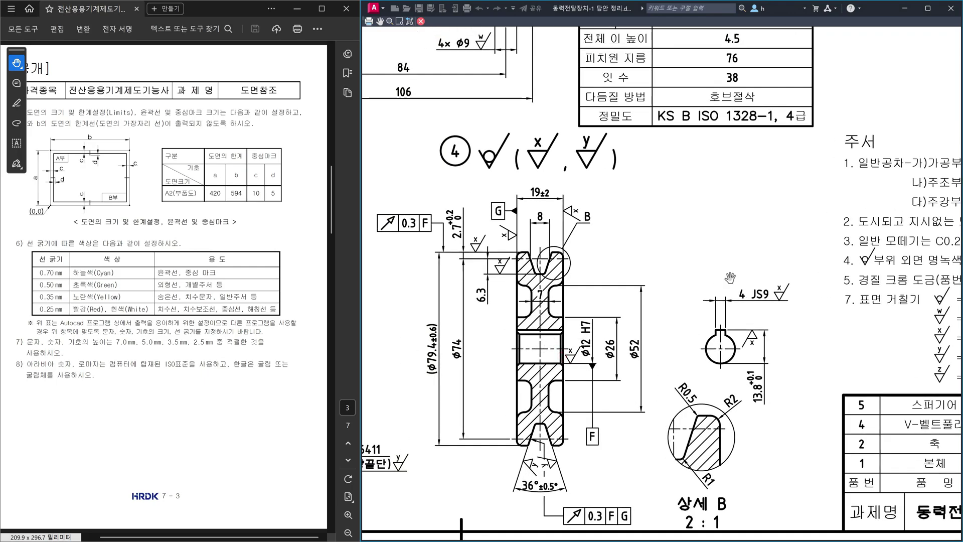
{"action": "left_click_drag", "start_coordinate": [719, 116], "coordinate": [695, 271]}
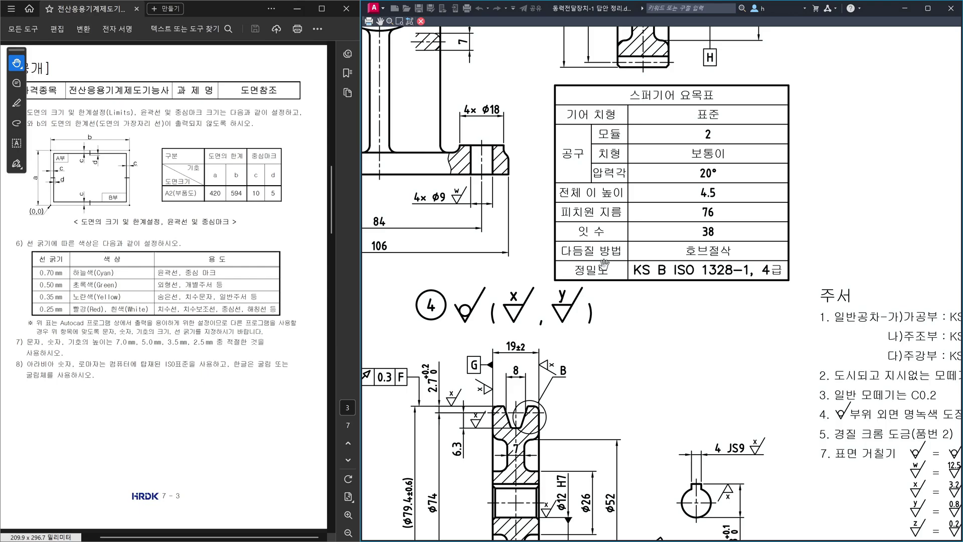
{"action": "scroll", "coordinate": [685, 305], "scroll_direction": "down", "scroll_amount": 4}
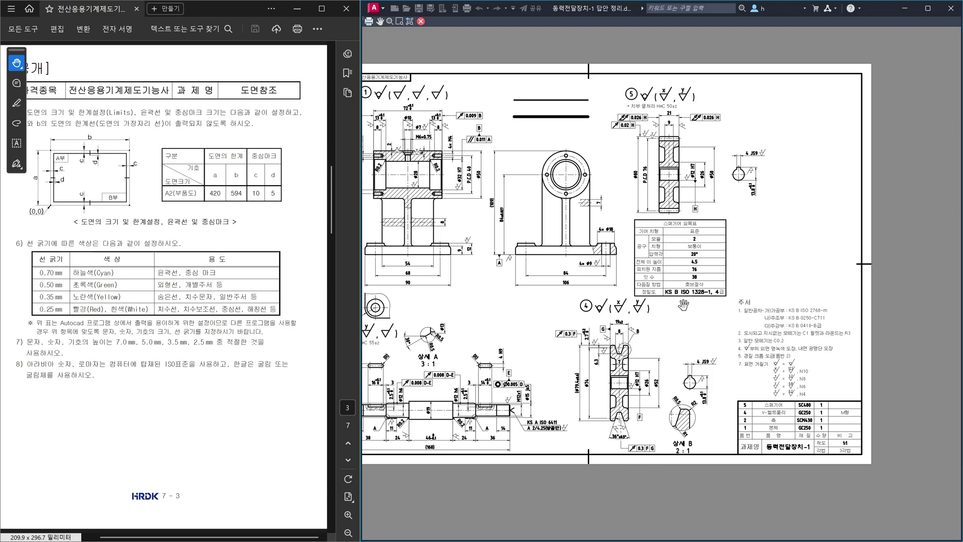
Leave the plot preview, preview the full sheet once more with the same settings, and close the plot settings.
{"action": "key", "text": "Escape"}
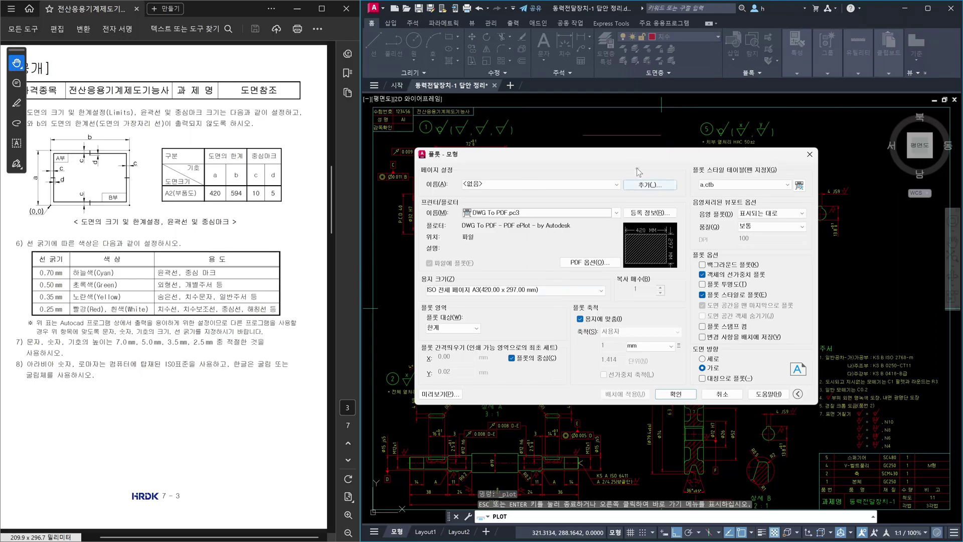
{"action": "mouse_move", "coordinate": [630, 155]}
{"action": "left_mouse_down"}
{"action": "mouse_move", "coordinate": [684, 216]}
{"action": "mouse_move", "coordinate": [788, 252]}
{"action": "mouse_move", "coordinate": [817, 153]}
{"action": "left_mouse_up"}
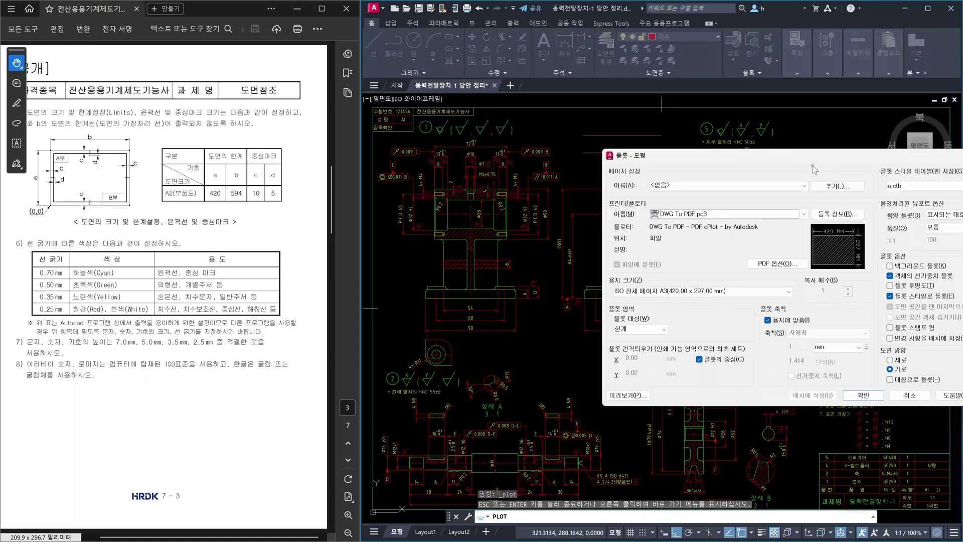
{"action": "left_click_drag", "start_coordinate": [814, 158], "coordinate": [422, 149]}
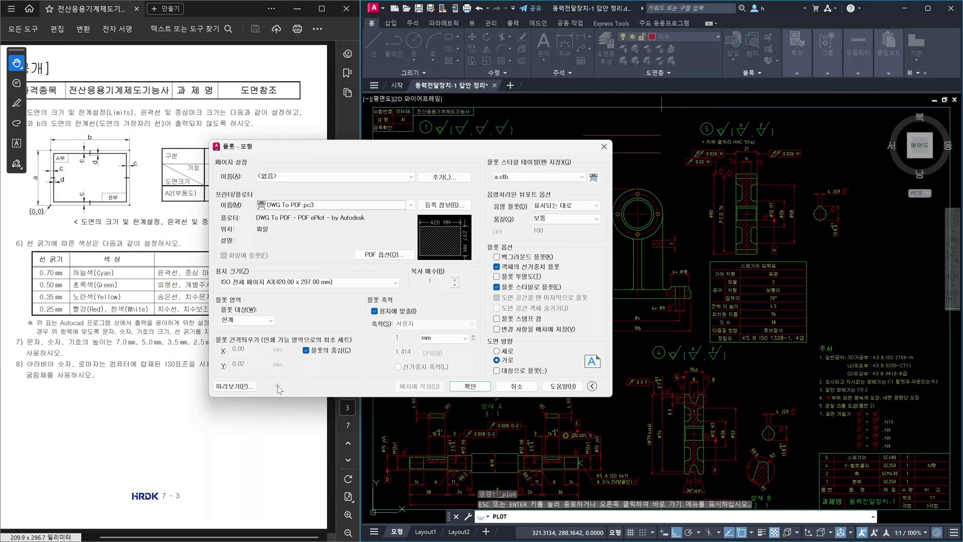
{"action": "left_click", "coordinate": [253, 390]}
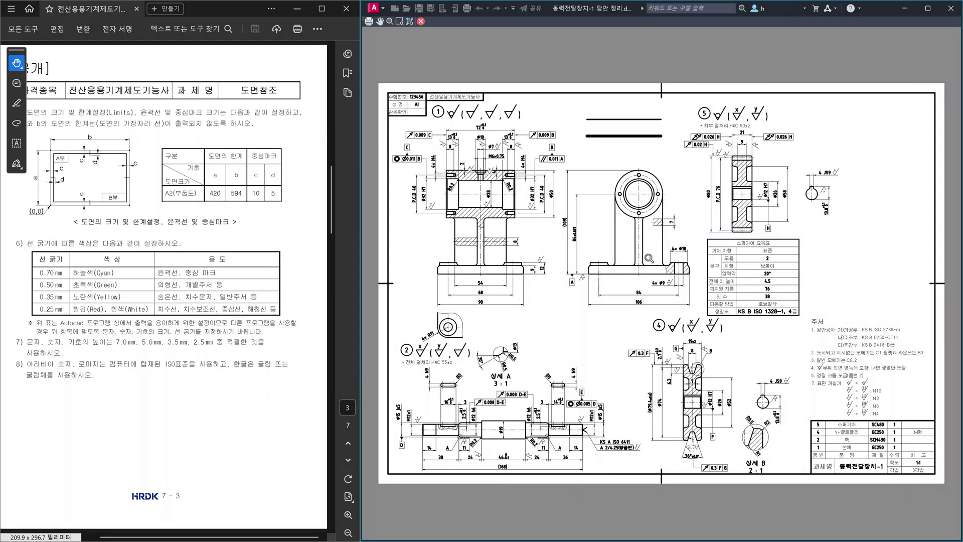
{"action": "key", "text": "Escape"}
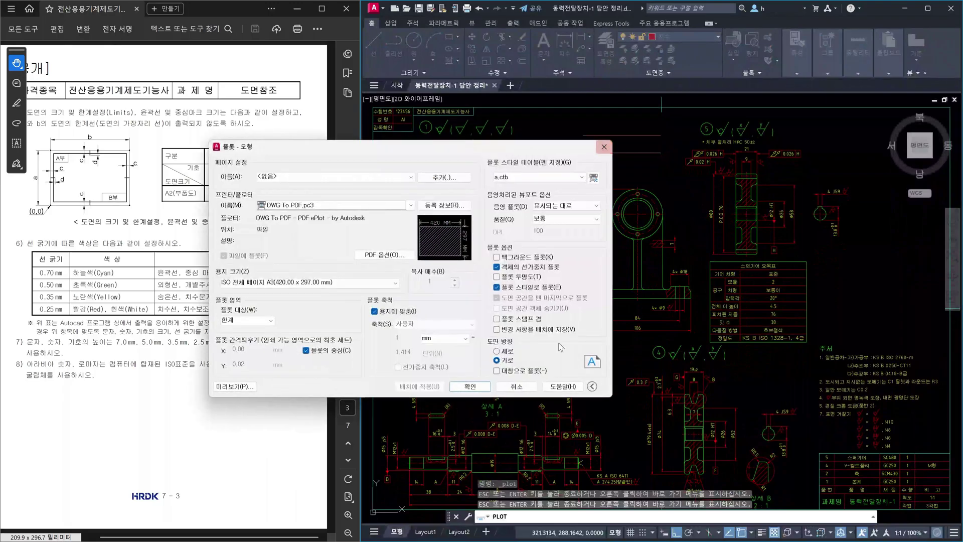
{"action": "left_click", "coordinate": [469, 387]}
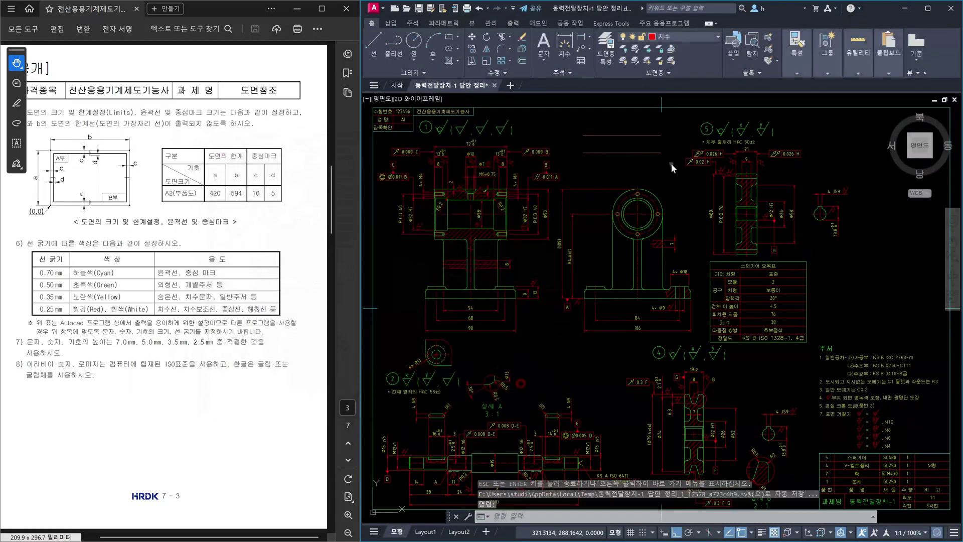
Delete the two horizontal sample lines above the housing's side view.
{"action": "left_click", "coordinate": [670, 165]}
{"action": "left_click", "coordinate": [564, 111]}
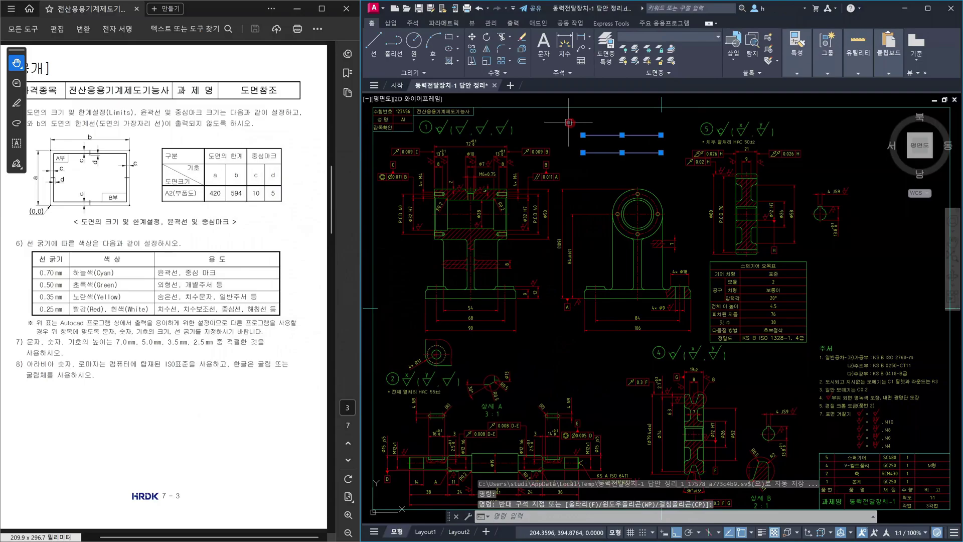
{"action": "key", "text": "Delete"}
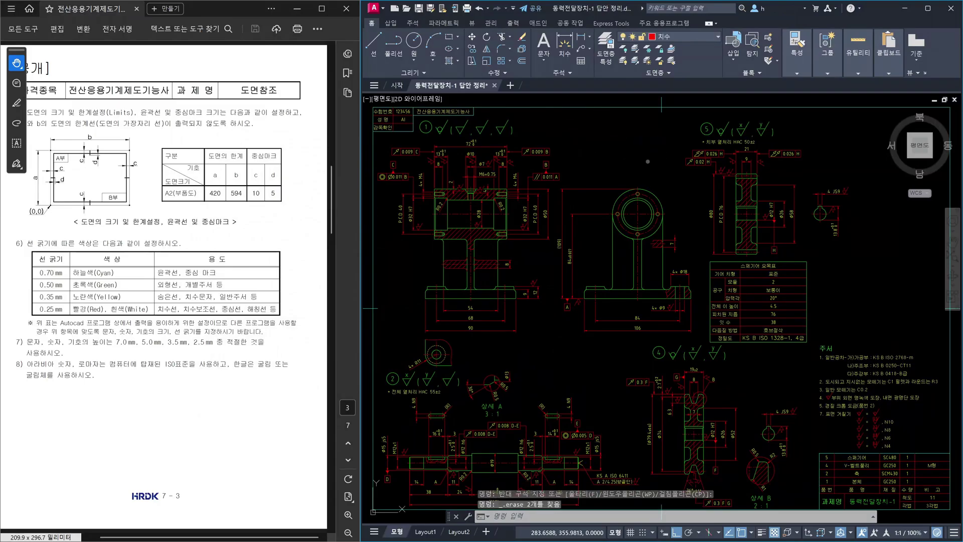
Preview the A3 plot again and examine the housing's side view and the complete sheet.
{"action": "key", "text": "ctrl+p"}
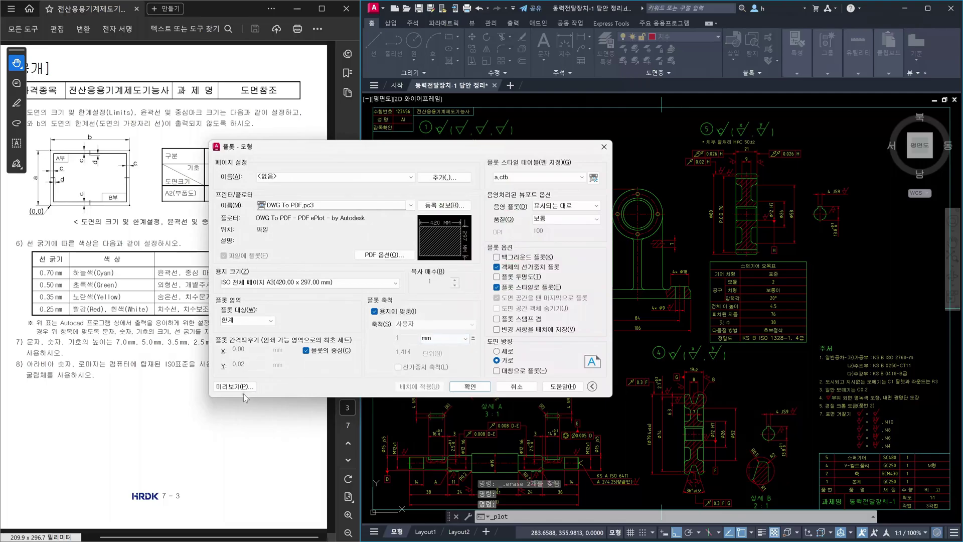
{"action": "left_click", "coordinate": [243, 387]}
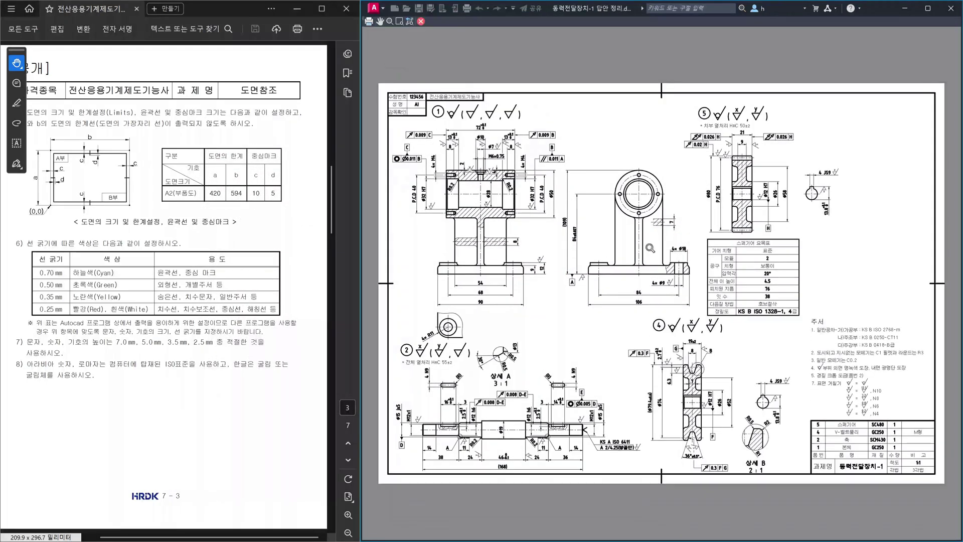
{"action": "scroll", "coordinate": [651, 251], "scroll_direction": "up", "scroll_amount": 5}
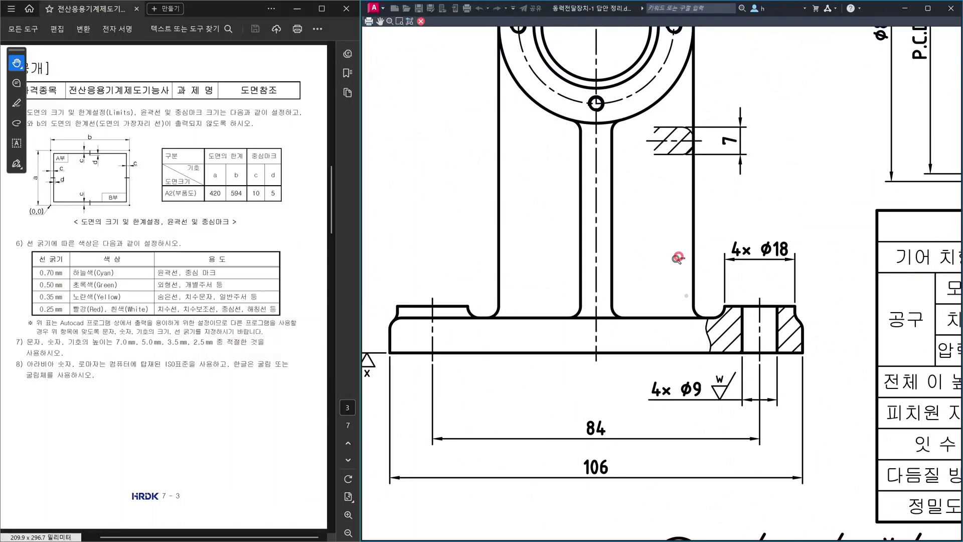
{"action": "scroll", "coordinate": [677, 256], "scroll_direction": "down", "scroll_amount": 2}
{"action": "scroll", "coordinate": [701, 277], "scroll_direction": "down", "scroll_amount": 2}
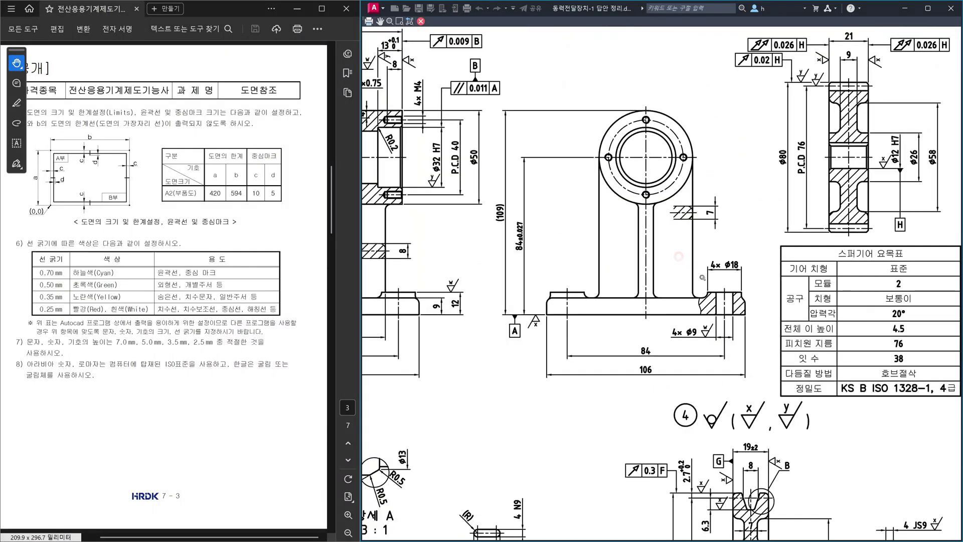
{"action": "scroll", "coordinate": [689, 241], "scroll_direction": "up", "scroll_amount": 5}
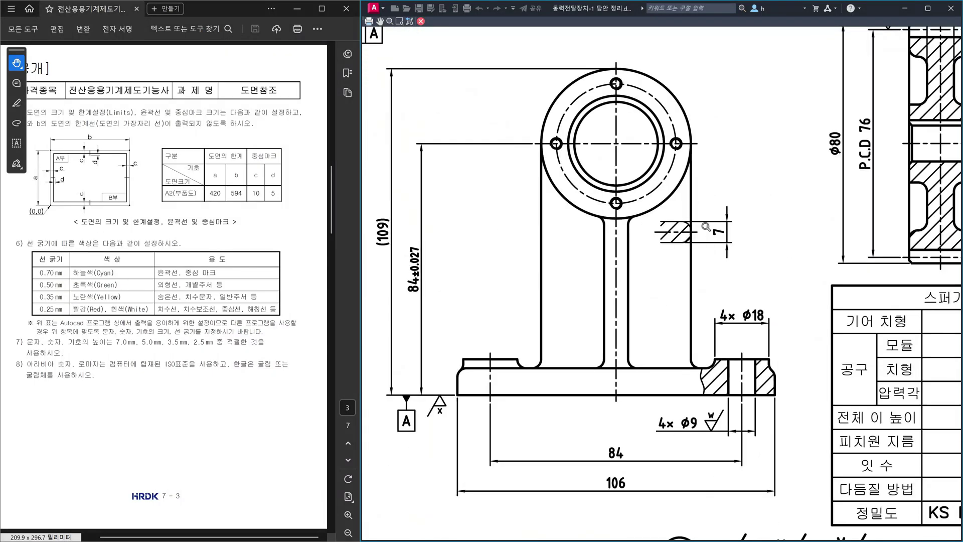
{"action": "scroll", "coordinate": [706, 227], "scroll_direction": "down", "scroll_amount": 4}
{"action": "scroll", "coordinate": [697, 236], "scroll_direction": "down", "scroll_amount": 1}
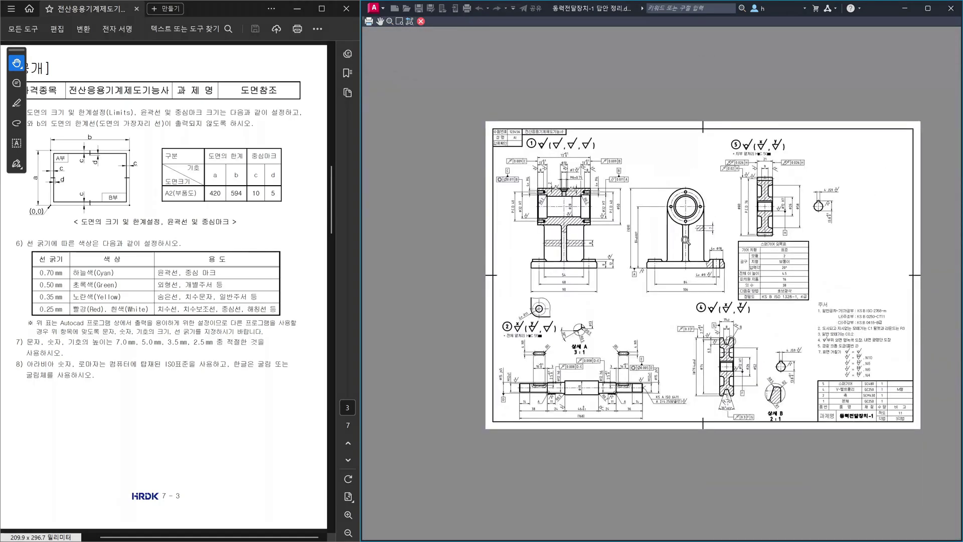
{"action": "scroll", "coordinate": [695, 245], "scroll_direction": "up", "scroll_amount": 3}
{"action": "scroll", "coordinate": [695, 245], "scroll_direction": "down", "scroll_amount": 3}
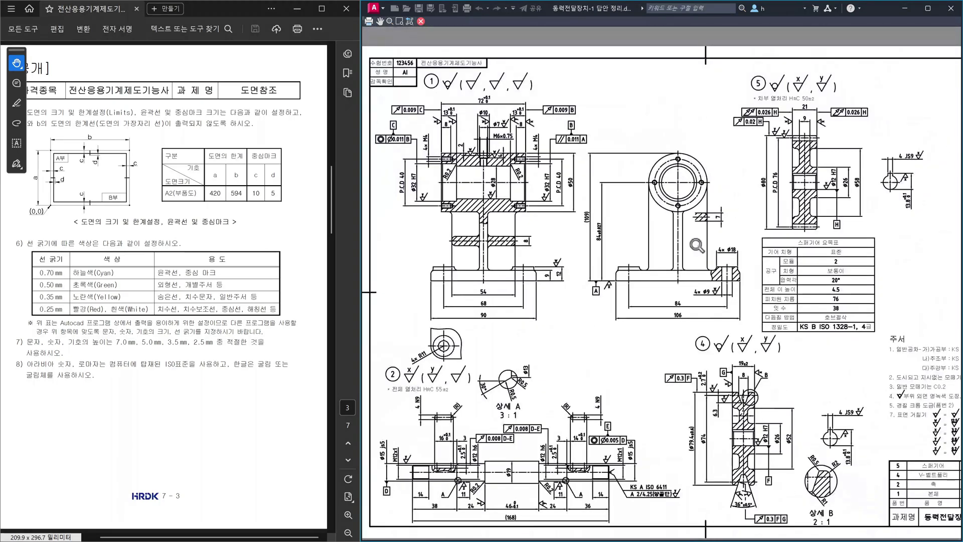
Leave the preview and plot the A3 sheet to the PDF file 동력전달장치-1 답안 정리-모형.pdf in the 문서 folder.
{"action": "key", "text": "Escape"}
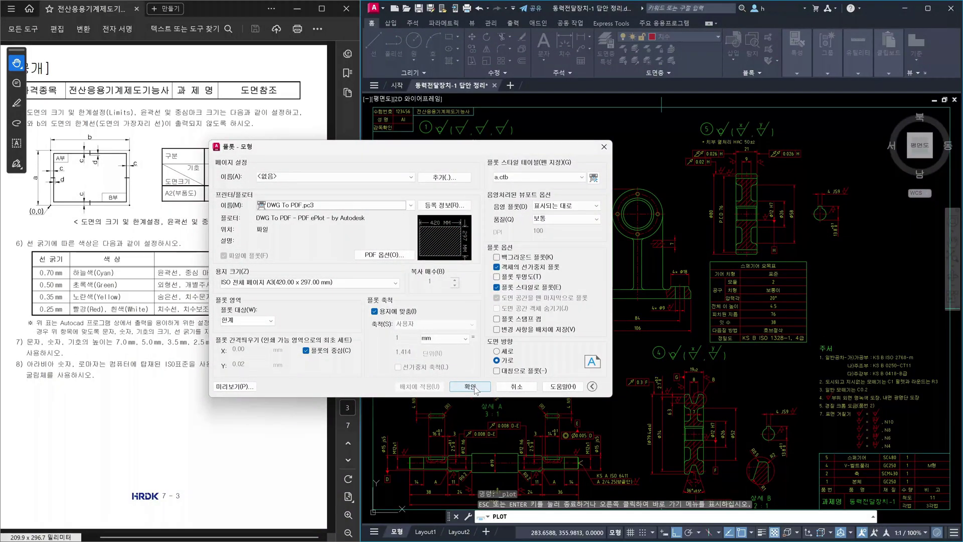
{"action": "left_click", "coordinate": [472, 386]}
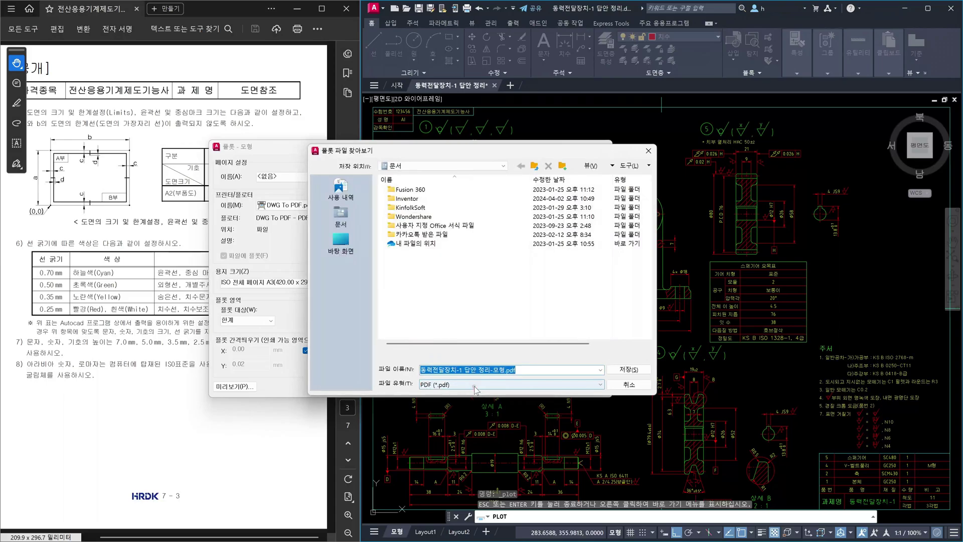
{"action": "left_click", "coordinate": [622, 370]}
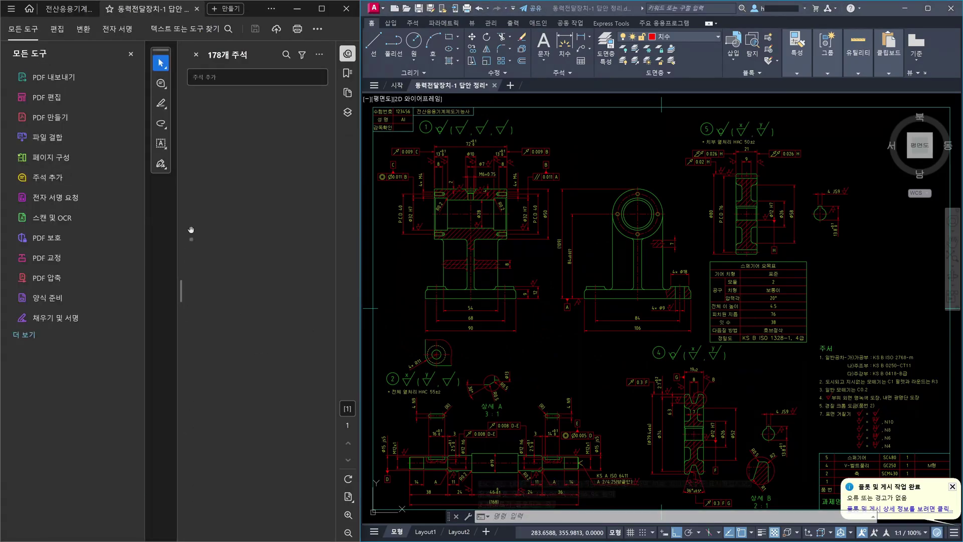
In Acrobat, hide the all-tools list and the comments list of the plotted PDF, and activate the Hand tool (이동).
{"action": "left_click", "coordinate": [131, 54]}
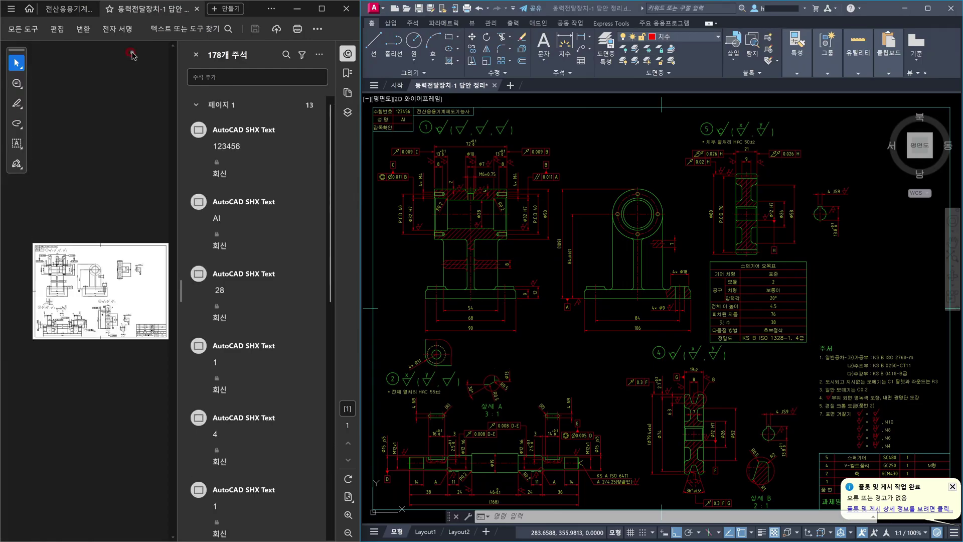
{"action": "left_click", "coordinate": [196, 55]}
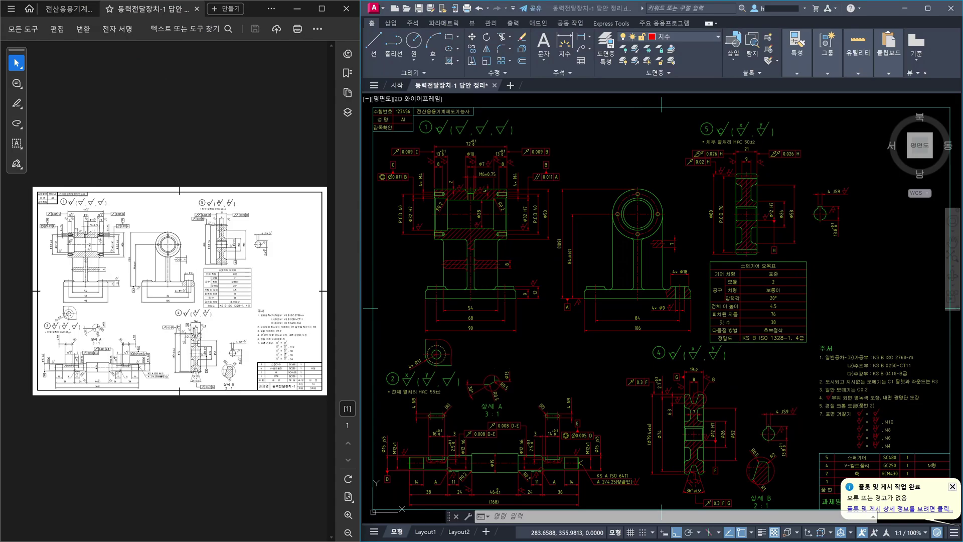
{"action": "left_click", "coordinate": [16, 62]}
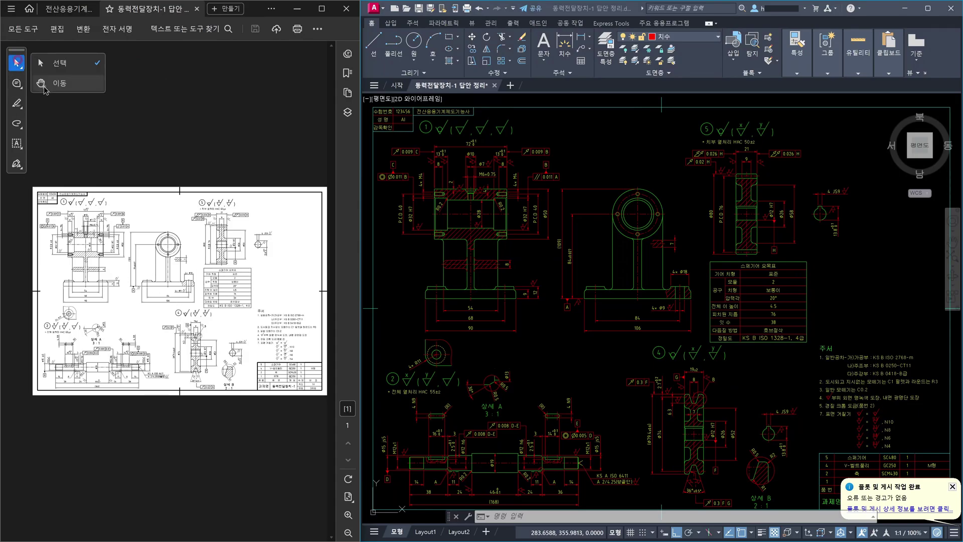
{"action": "left_click", "coordinate": [49, 81]}
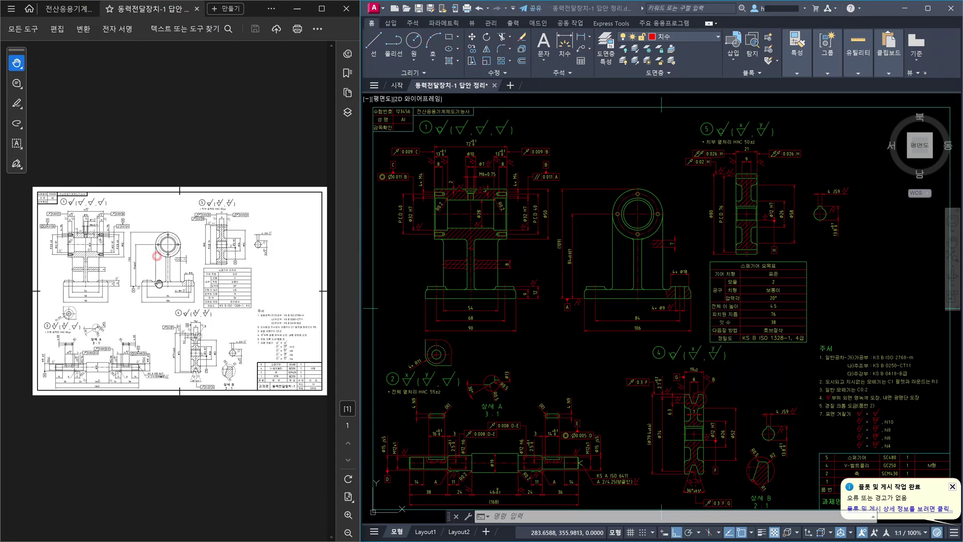
Examine the plotted PDF close up at the housing's side view, the spur gear section and the spur gear table.
{"action": "scroll", "coordinate": [159, 284], "scroll_direction": "up", "scroll_amount": 4, "text": "ctrl"}
{"action": "scroll", "coordinate": [158, 284], "scroll_direction": "up", "scroll_amount": 5, "text": "ctrl"}
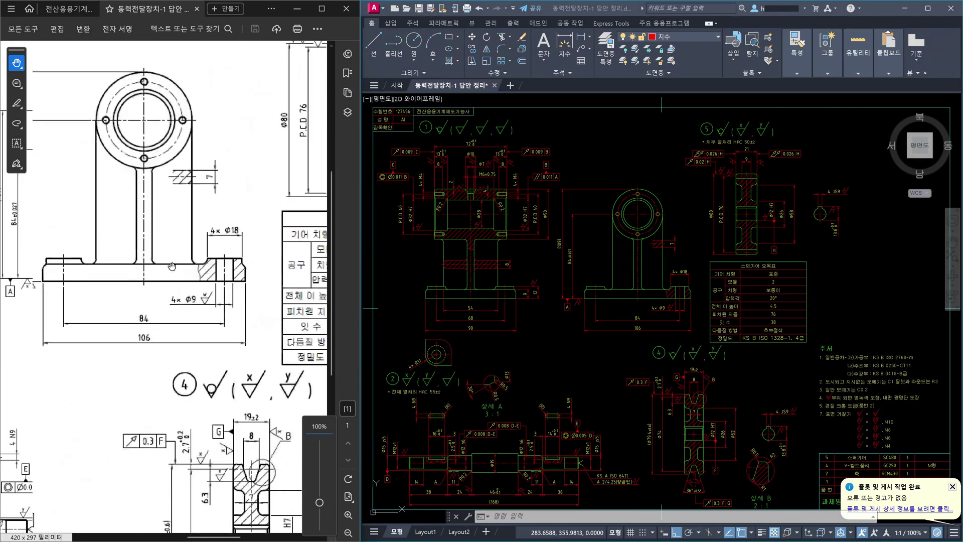
{"action": "left_click_drag", "start_coordinate": [231, 271], "coordinate": [102, 271]}
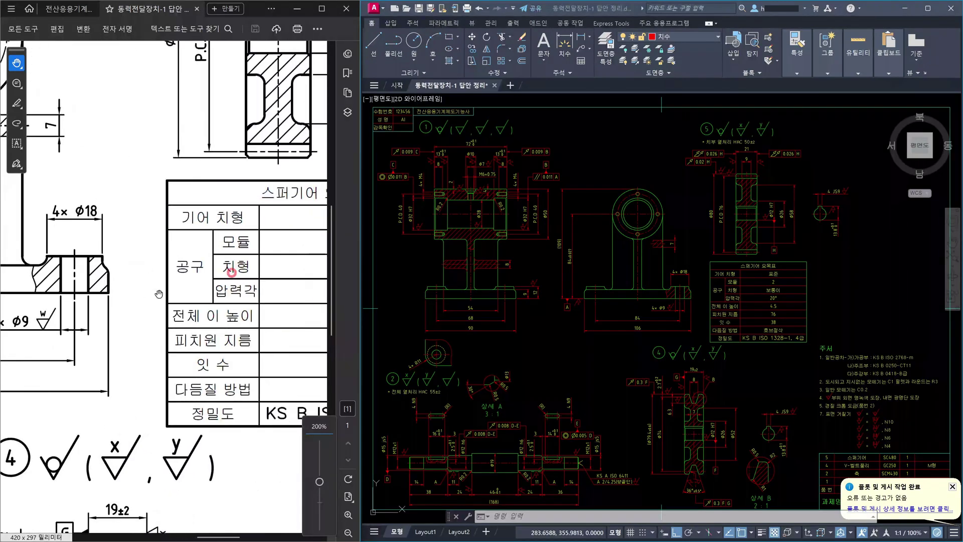
{"action": "left_click", "coordinate": [245, 307]}
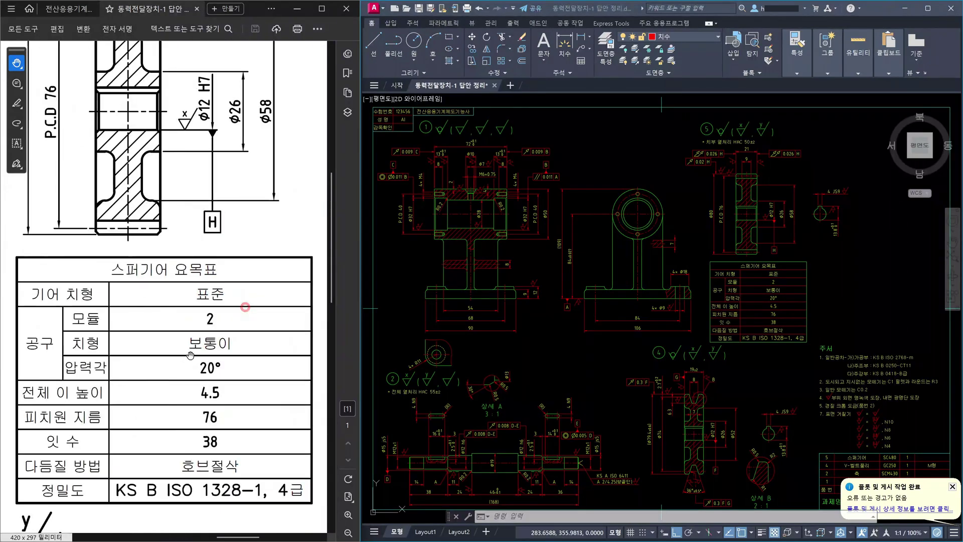